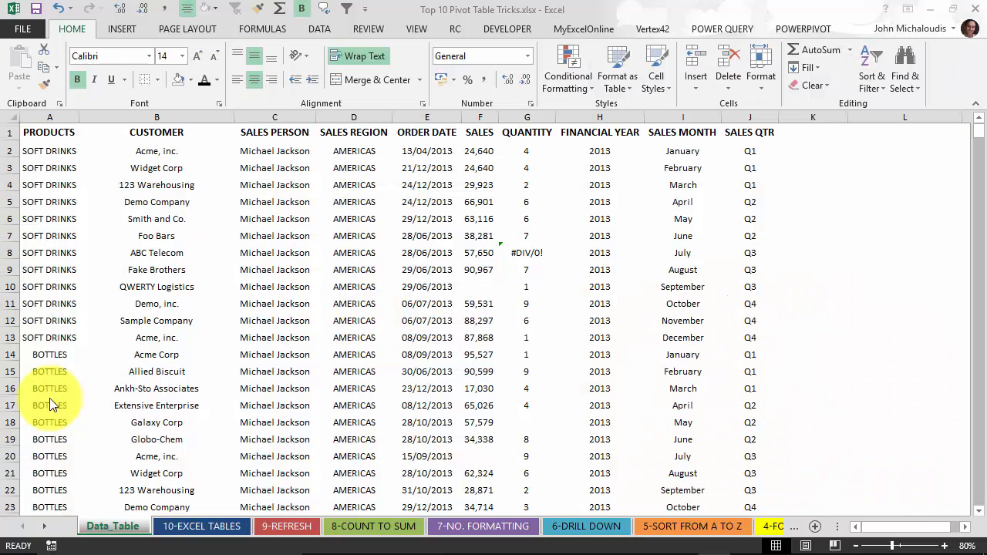
# Look through the workbook's sheet tabs and the 10-EXCEL TABLES sheet, and return to the Data_Table sheet
pyautogui.hotkey('ctrl', 'Home')
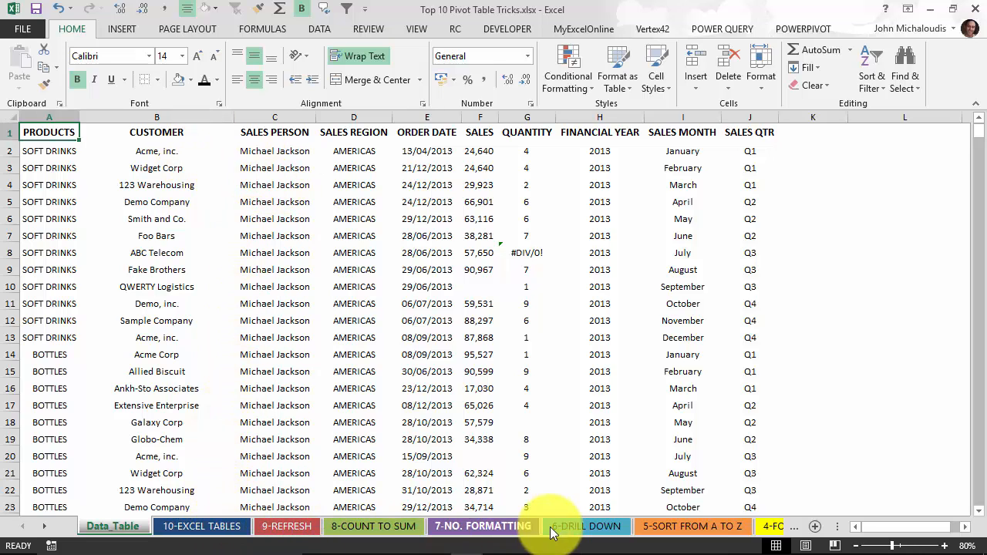
pyautogui.click(44, 526)
pyautogui.click(44, 526)
pyautogui.click(44, 525)
pyautogui.click(43, 526)
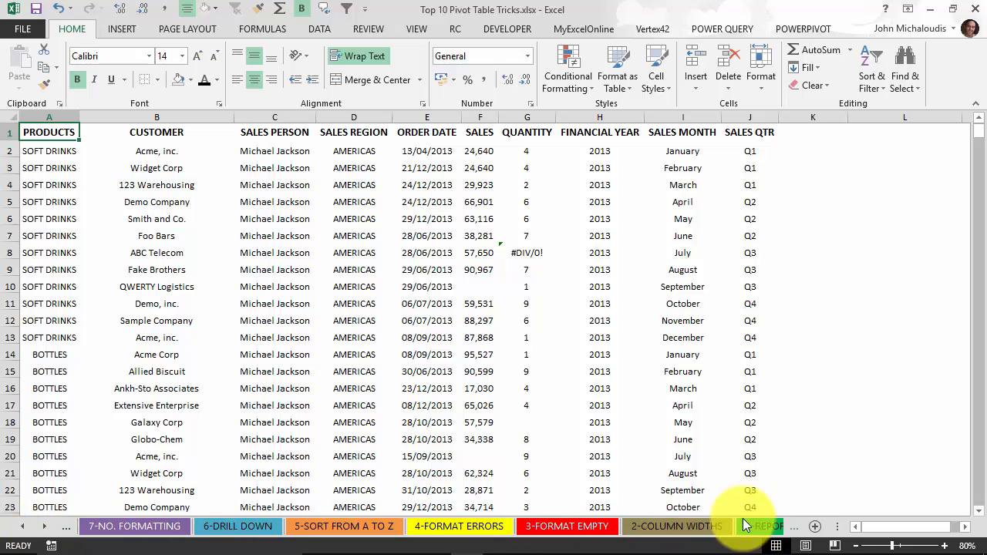
pyautogui.click(23, 527)
pyautogui.click(23, 527)
pyautogui.click(23, 527)
pyautogui.click(23, 526)
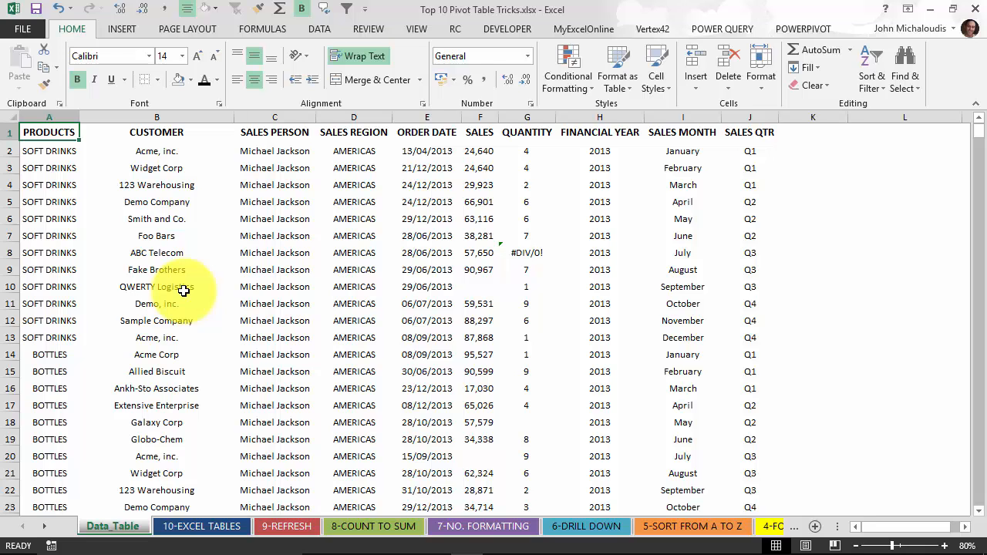
pyautogui.click(204, 526)
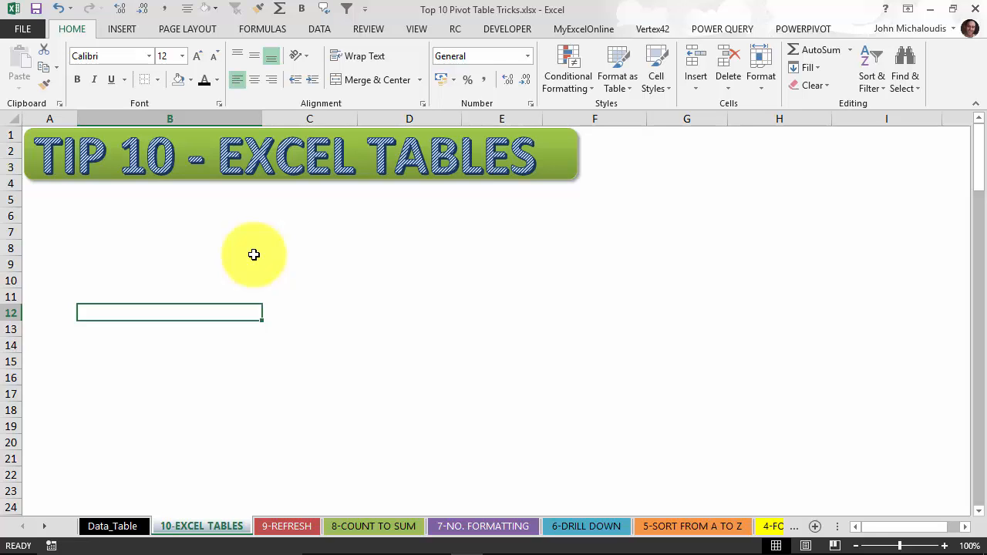
pyautogui.click(129, 526)
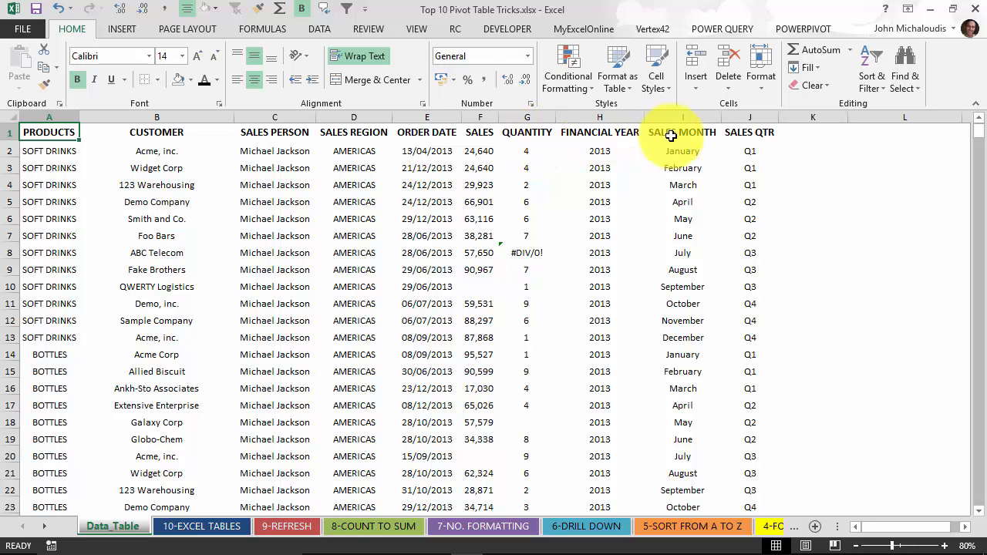
# Convert the sales data in A1:J577 of the Data_Table sheet into an Excel table with headers
pyautogui.moveTo(978, 133); pyautogui.dragTo(971, 549)
pyautogui.scroll(-2, 391, 467)
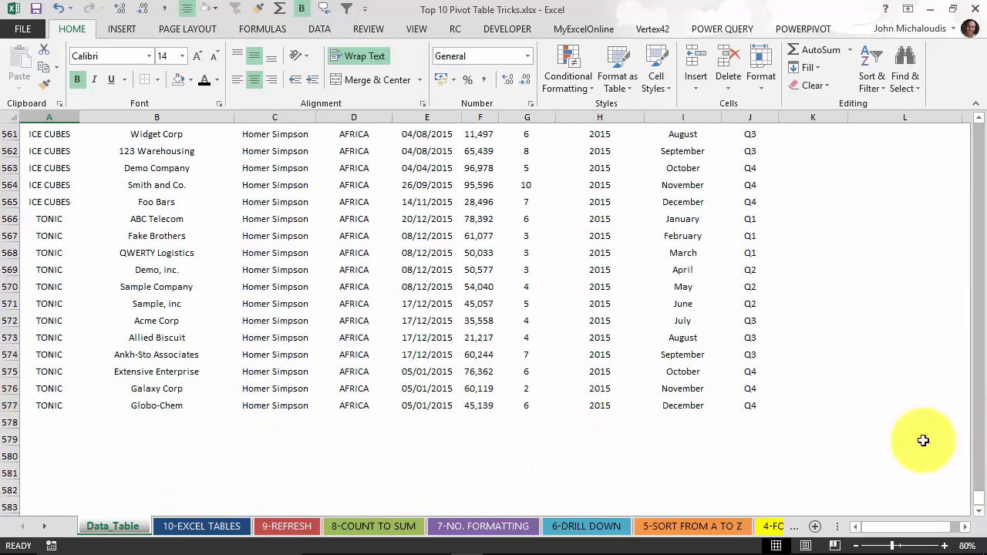
pyautogui.moveTo(975, 483); pyautogui.dragTo(973, 131)
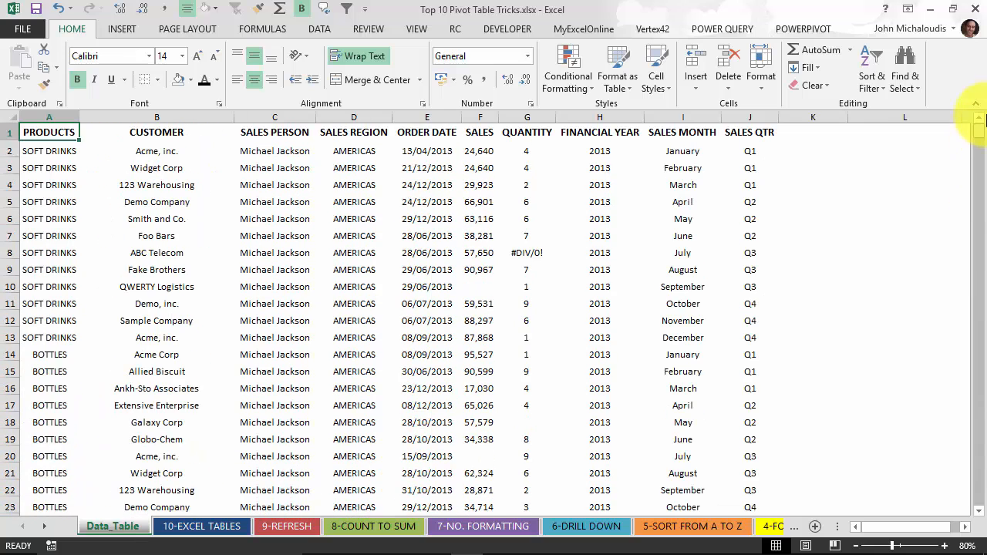
pyautogui.click(392, 216)
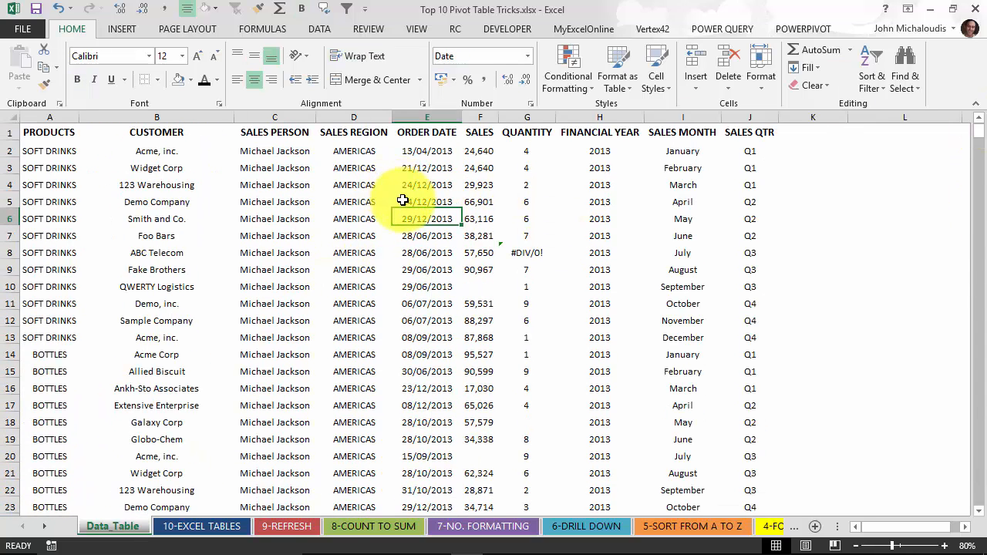
pyautogui.hotkey('ctrl', 't')
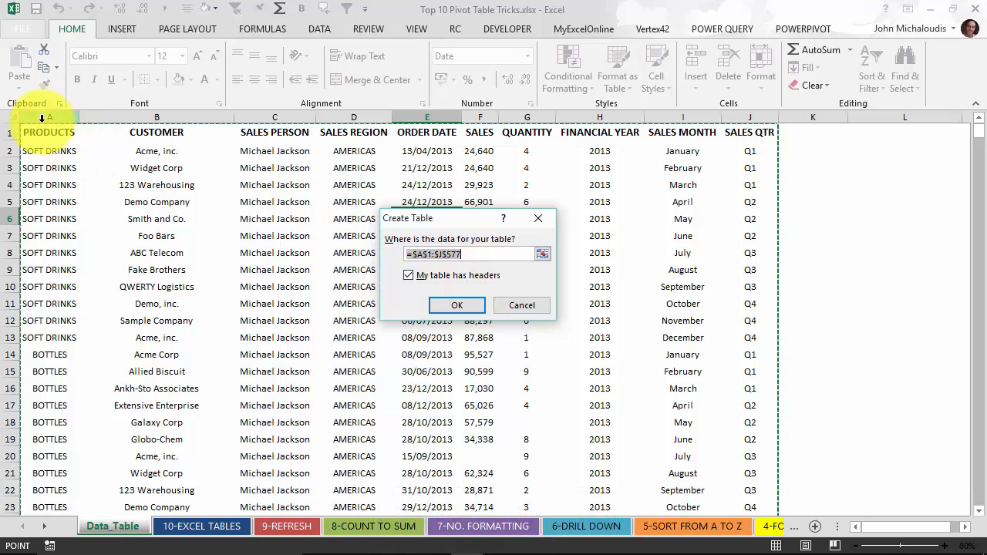
pyautogui.click(542, 252)
pyautogui.moveTo(976, 133); pyautogui.dragTo(949, 105)
pyautogui.scroll(-1, 873, 429)
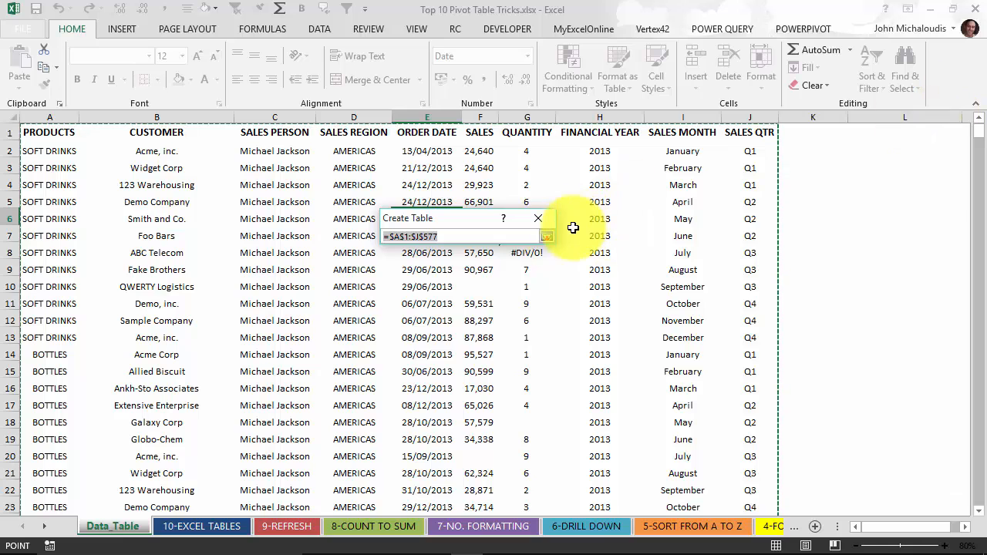
pyautogui.click(548, 236)
pyautogui.click(460, 306)
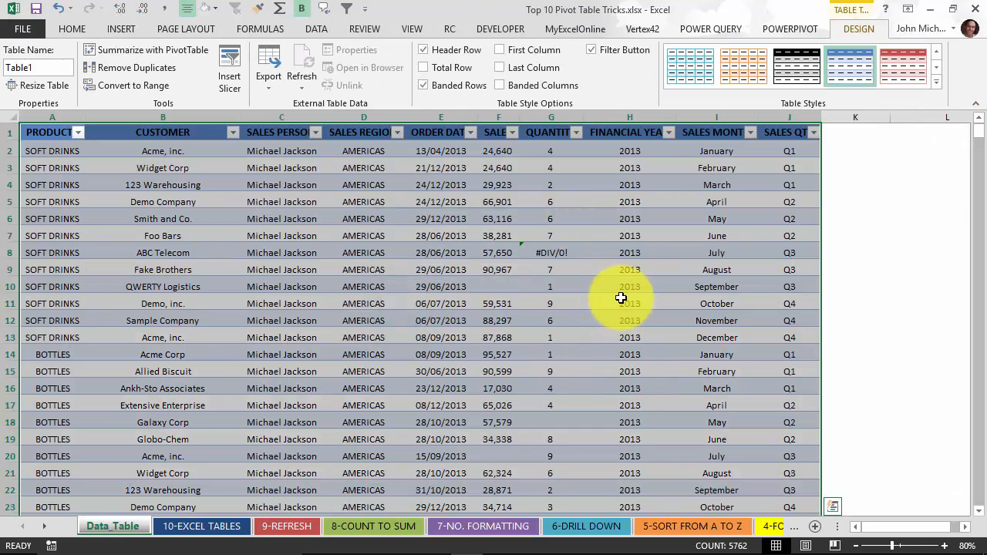
pyautogui.click(882, 215)
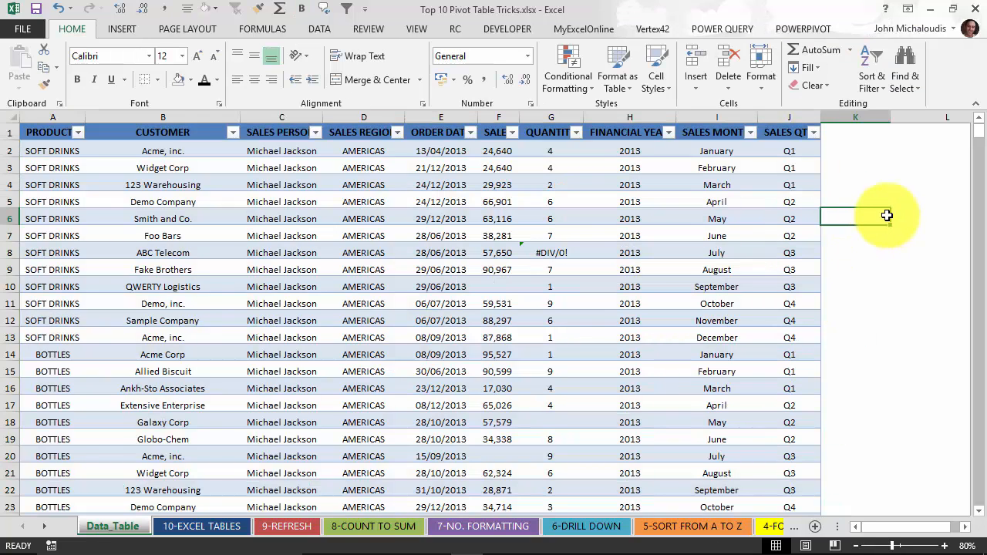
# Rename the new sales data table as OurData
pyautogui.click(661, 218)
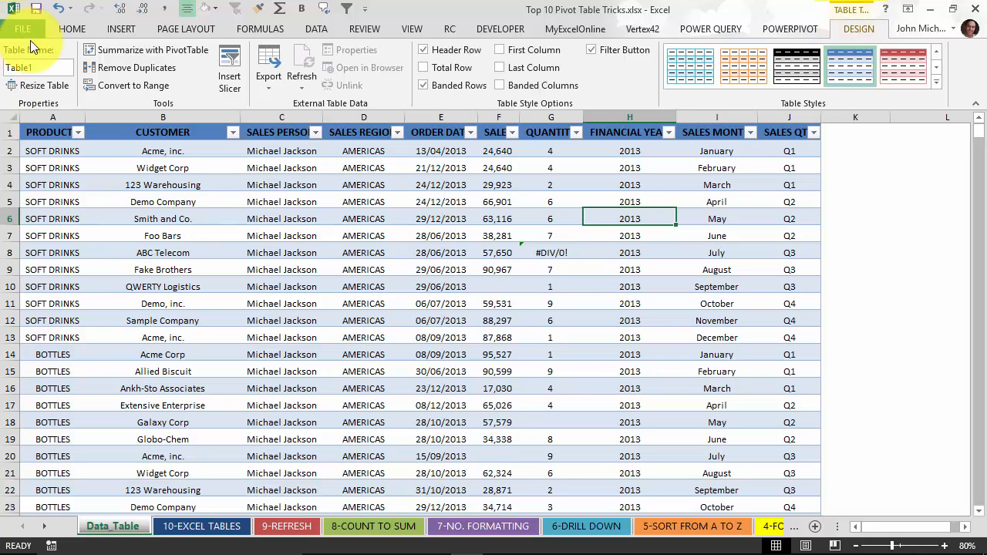
pyautogui.click(43, 69)
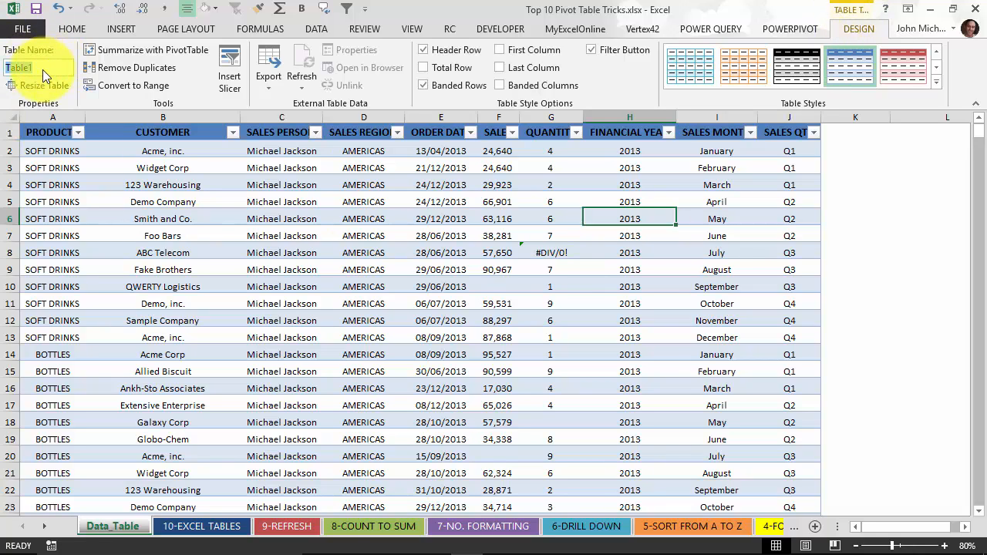
pyautogui.write('OurData')
pyautogui.click(237, 181)
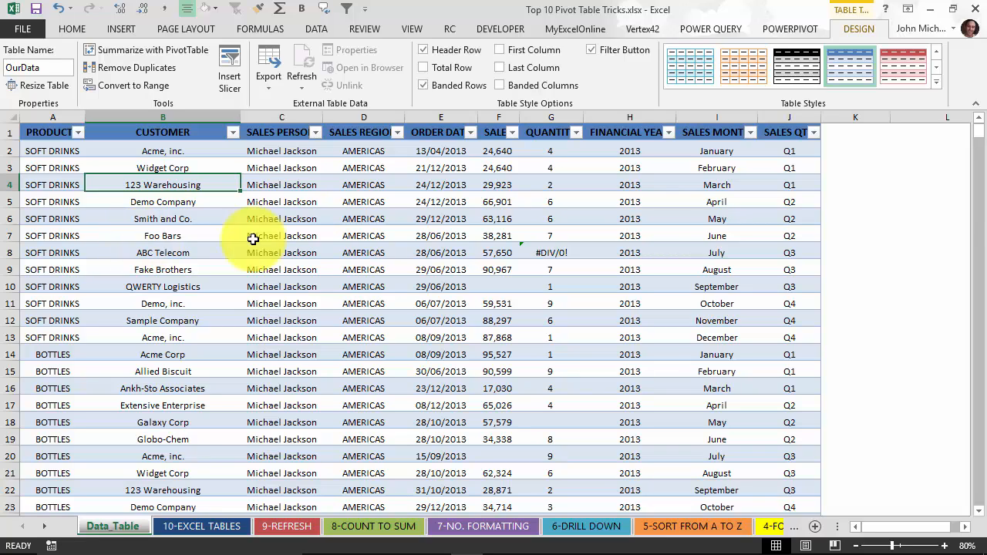
# Create a PivotTable from OurData on the existing 10-EXCEL TABLES worksheet, placed at cell B5
pyautogui.moveTo(978, 132); pyautogui.dragTo(969, 542)
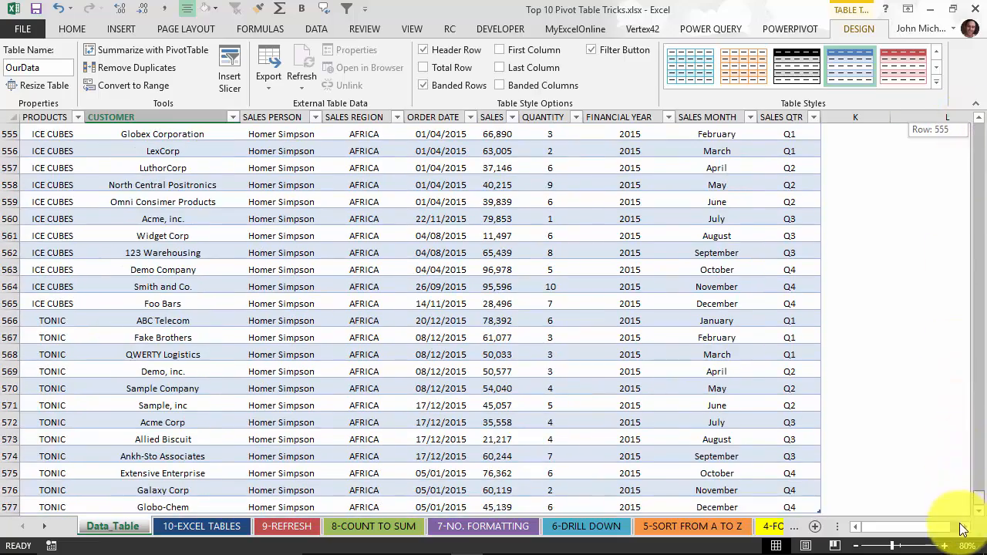
pyautogui.scroll(-2, 617, 440)
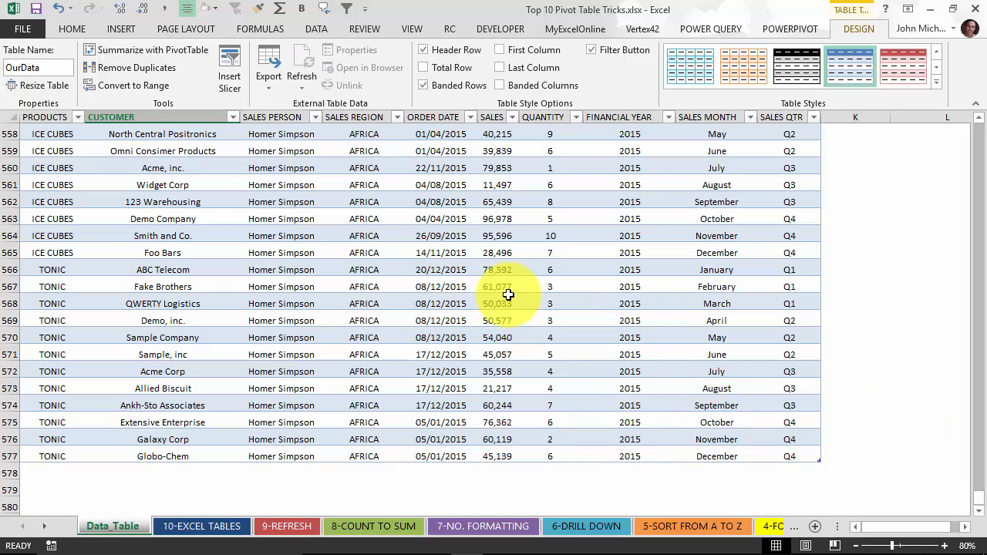
pyautogui.click(224, 265)
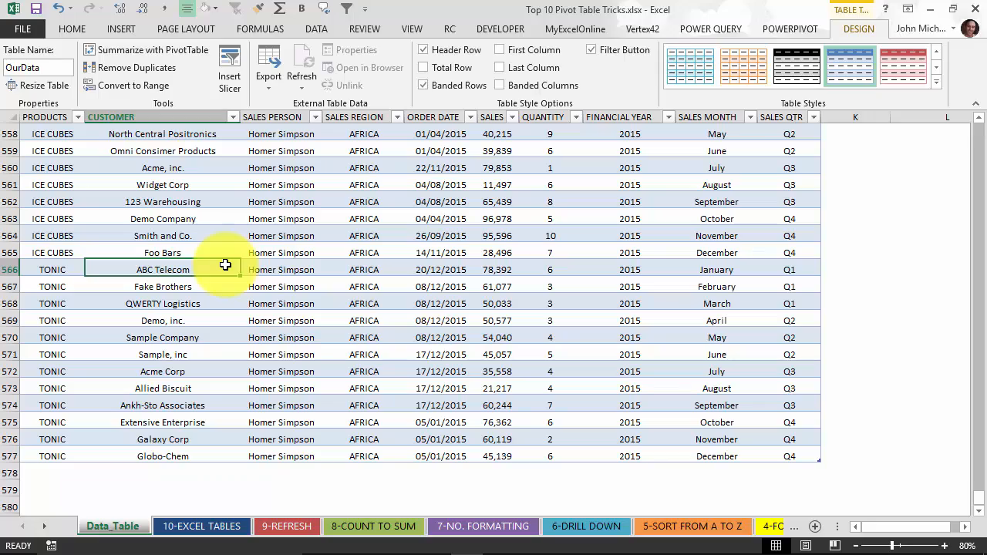
pyautogui.click(118, 28)
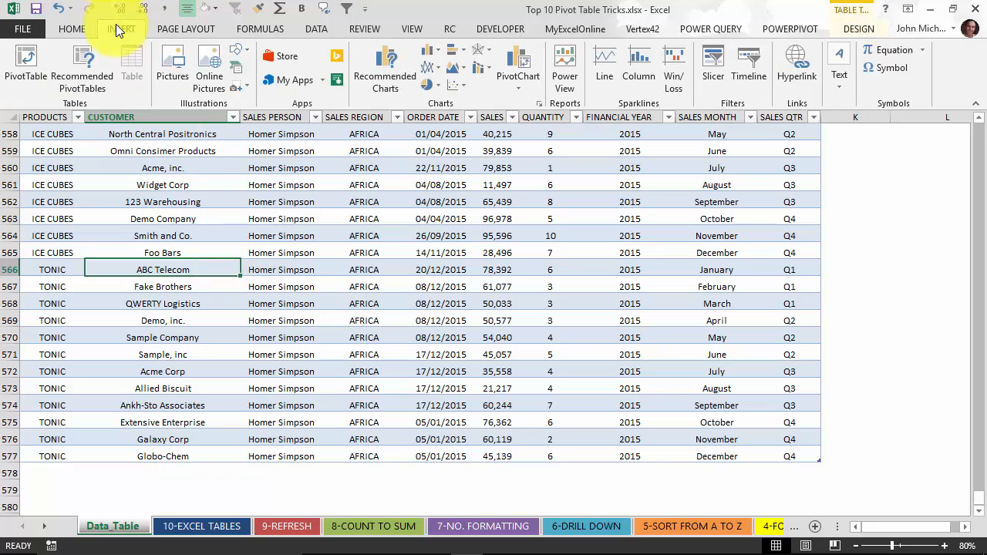
pyautogui.click(29, 64)
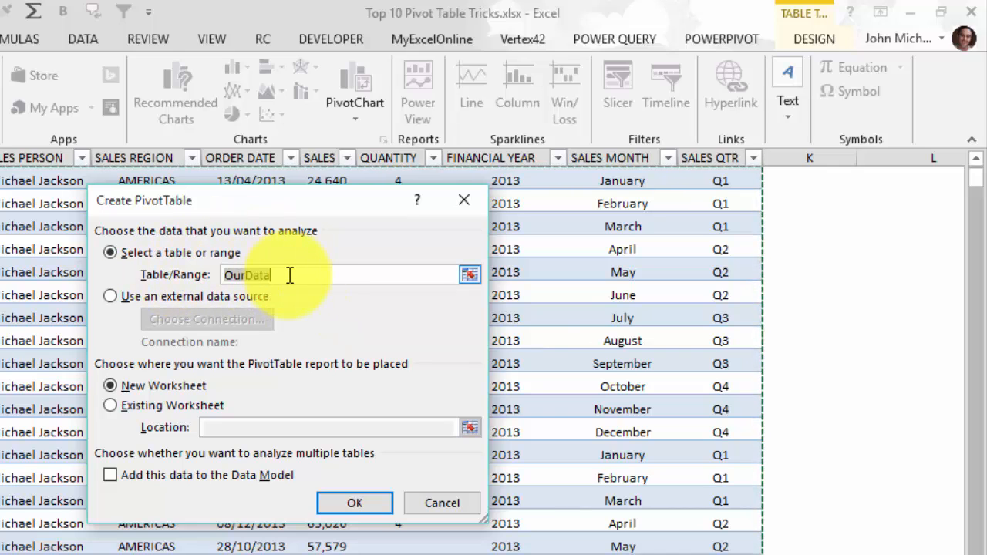
pyautogui.click(289, 275)
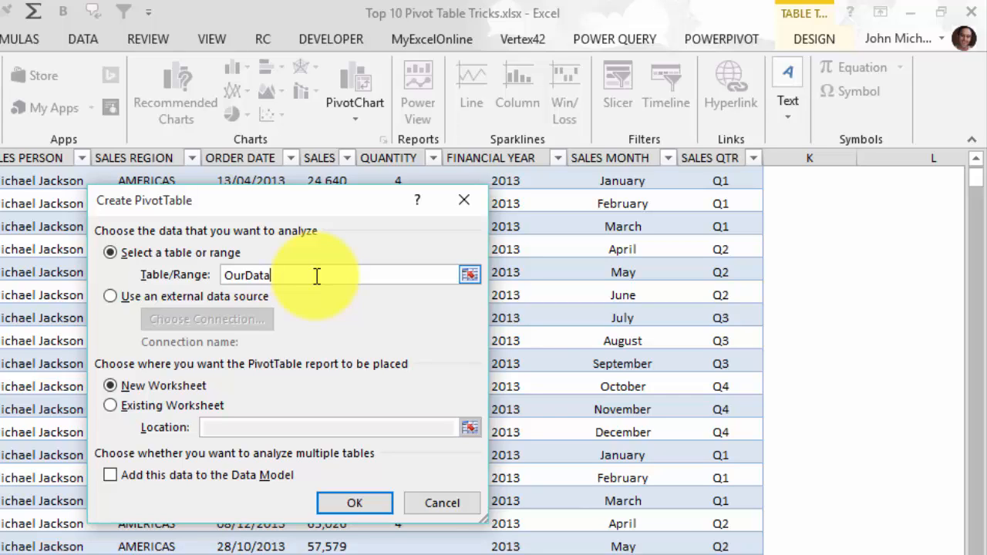
pyautogui.click(111, 406)
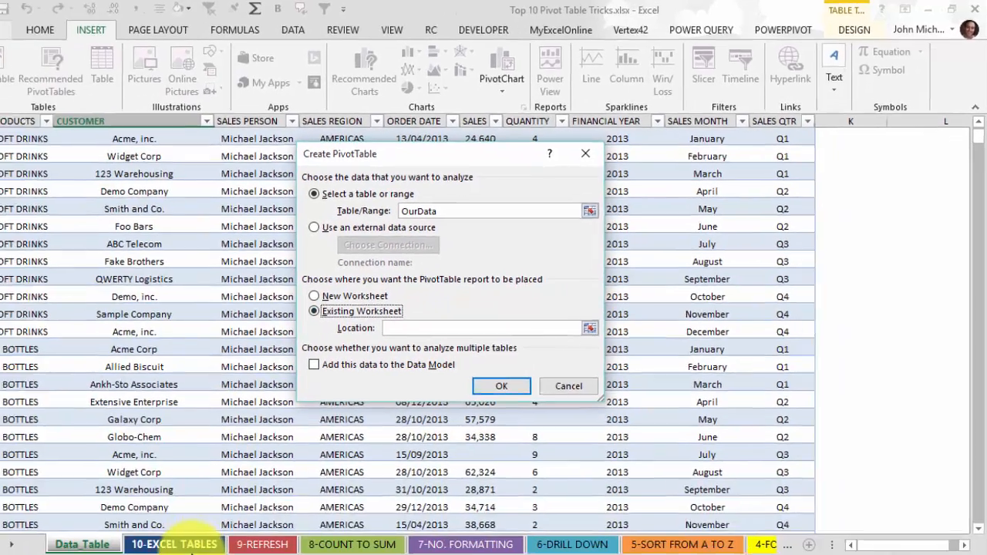
pyautogui.click(185, 544)
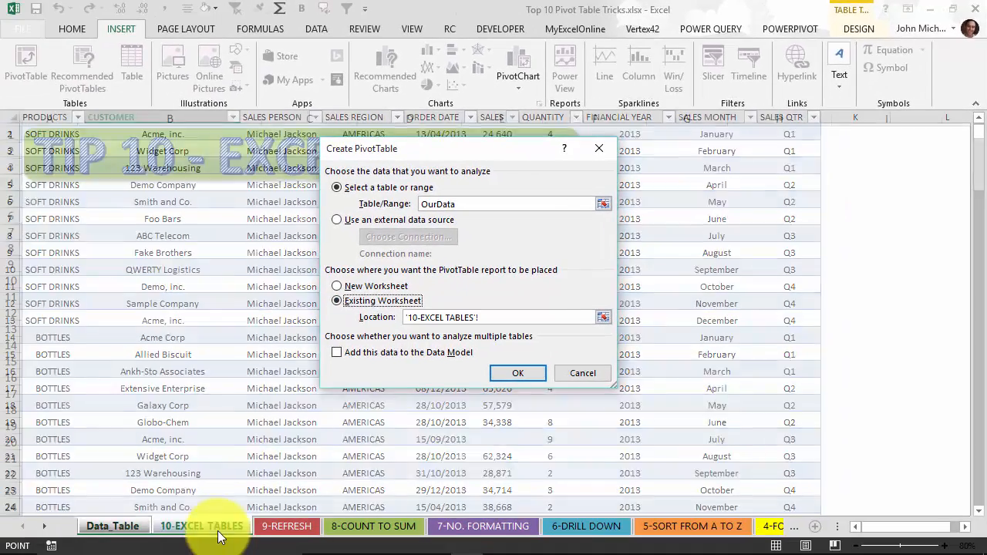
pyautogui.click(68, 206)
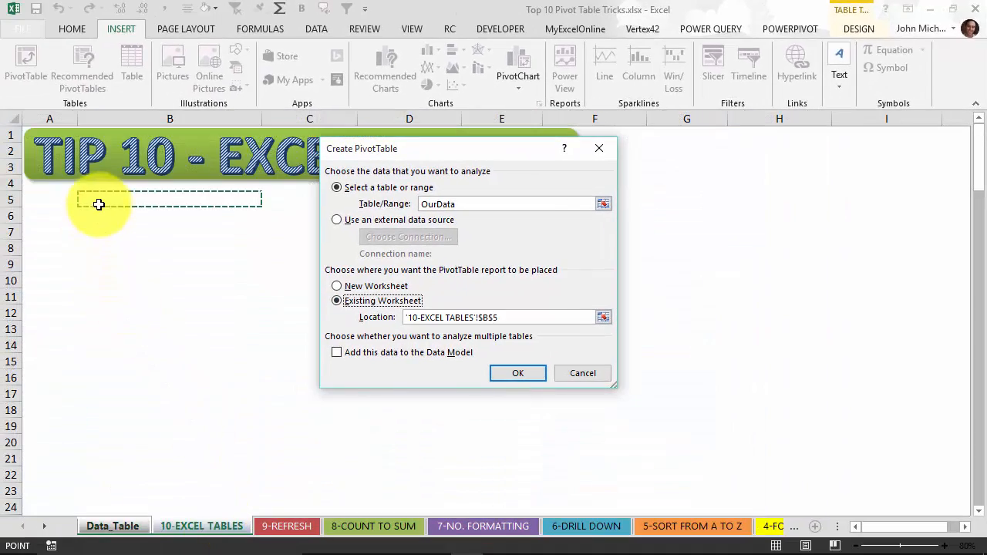
pyautogui.click(515, 373)
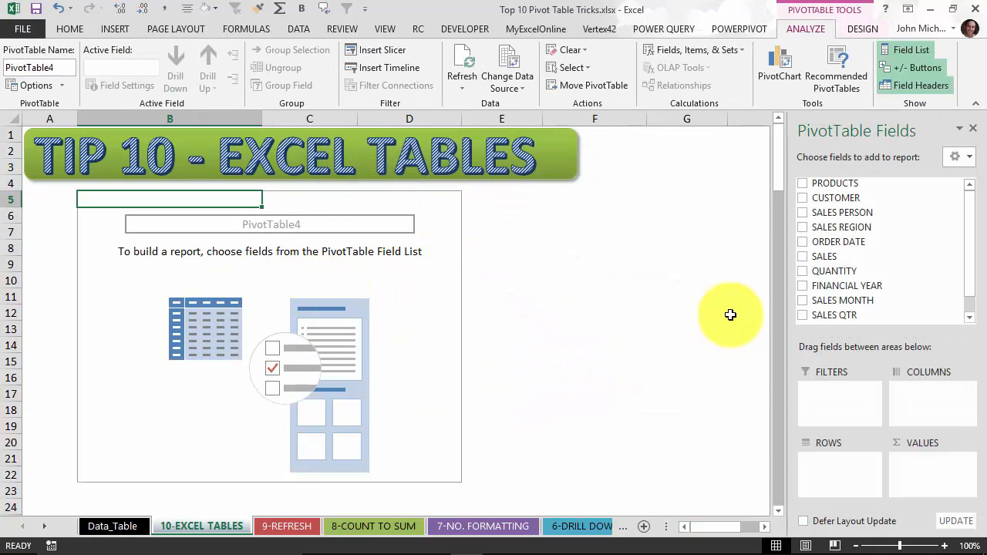
# Put CUSTOMER in the PivotTable's rows and SALES in its values, summarized by Sum
pyautogui.moveTo(835, 198); pyautogui.dragTo(824, 472)
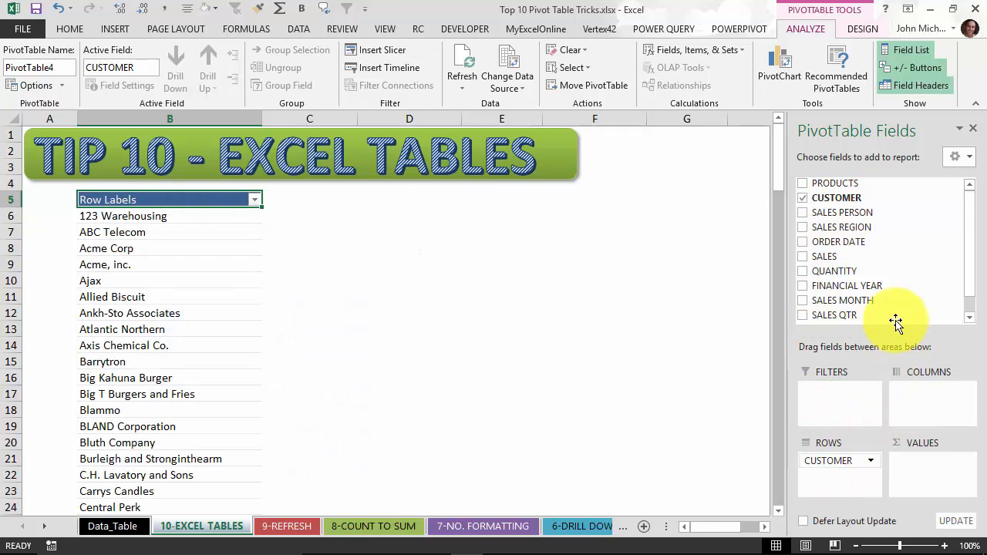
pyautogui.moveTo(867, 260); pyautogui.dragTo(917, 465)
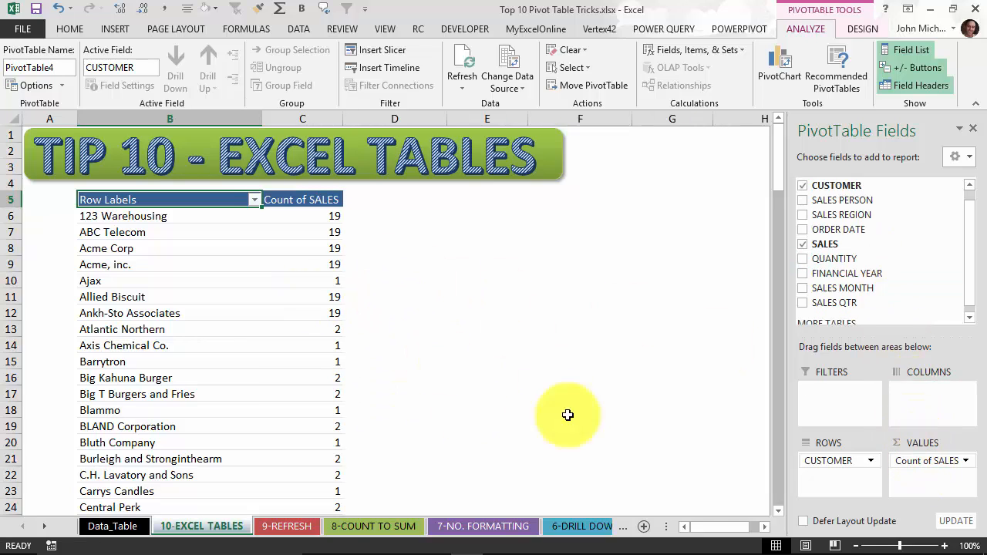
pyautogui.click(960, 460)
pyautogui.click(960, 446)
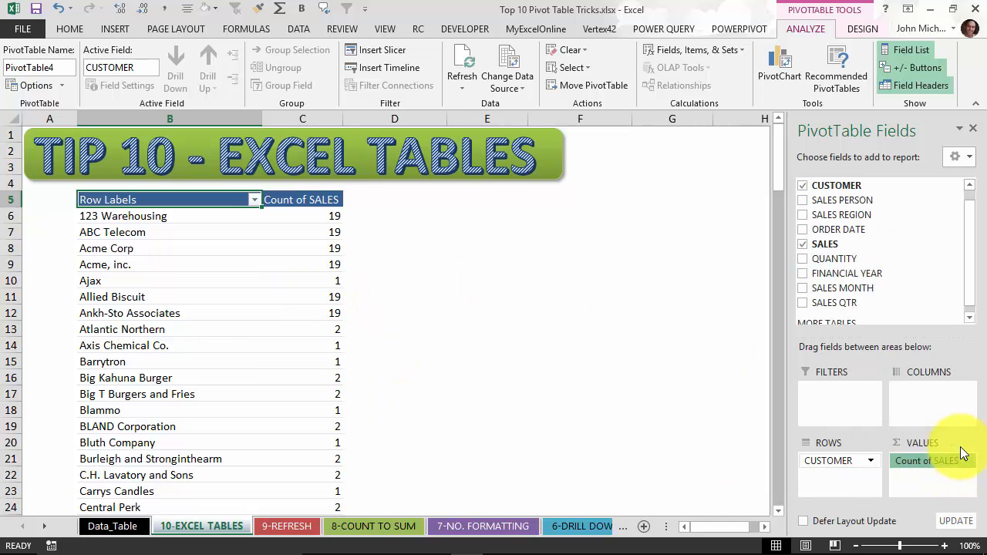
pyautogui.click(360, 278)
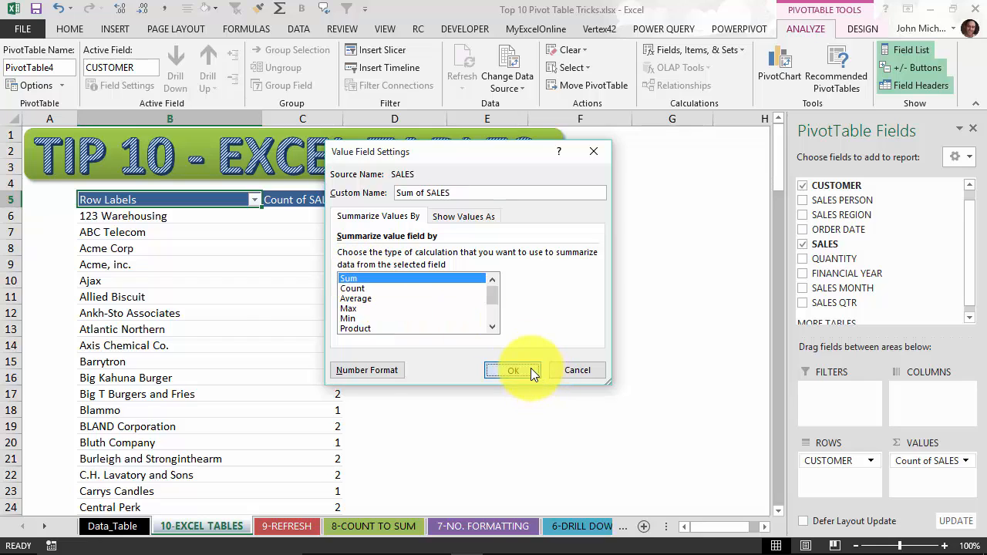
pyautogui.click(529, 371)
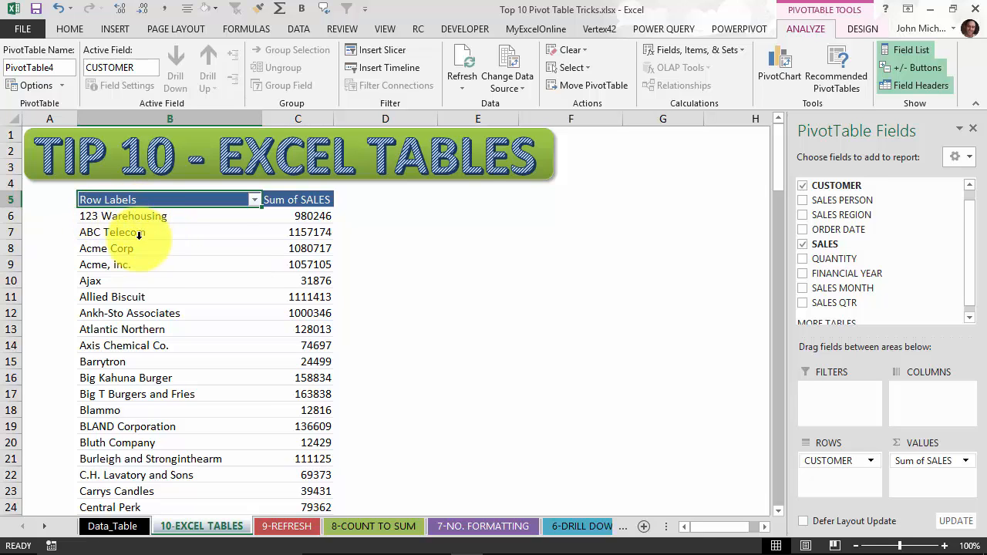
# Insert a new row 5 in the Data_Table sheet's table and fill it with the data of the row above
pyautogui.click(112, 526)
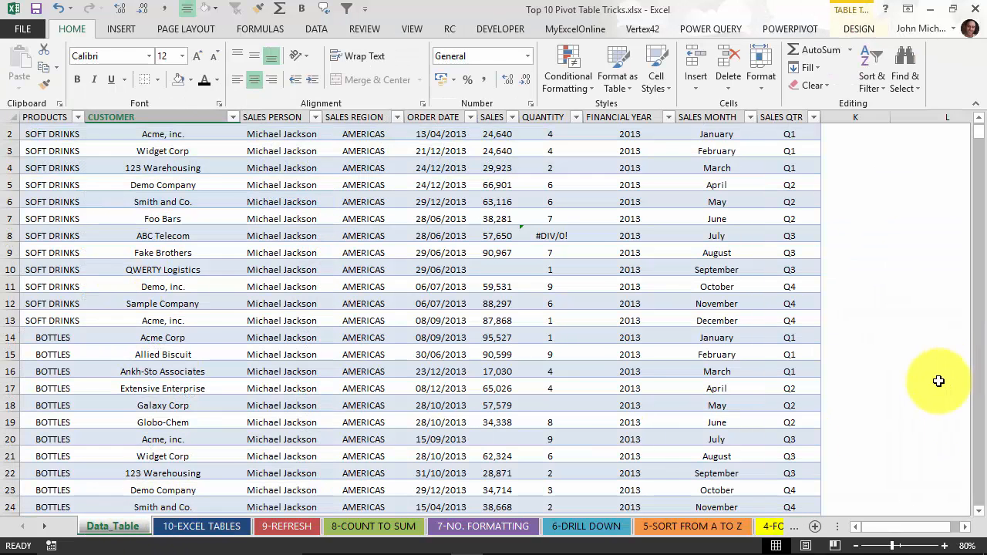
pyautogui.moveTo(976, 131); pyautogui.dragTo(973, 98)
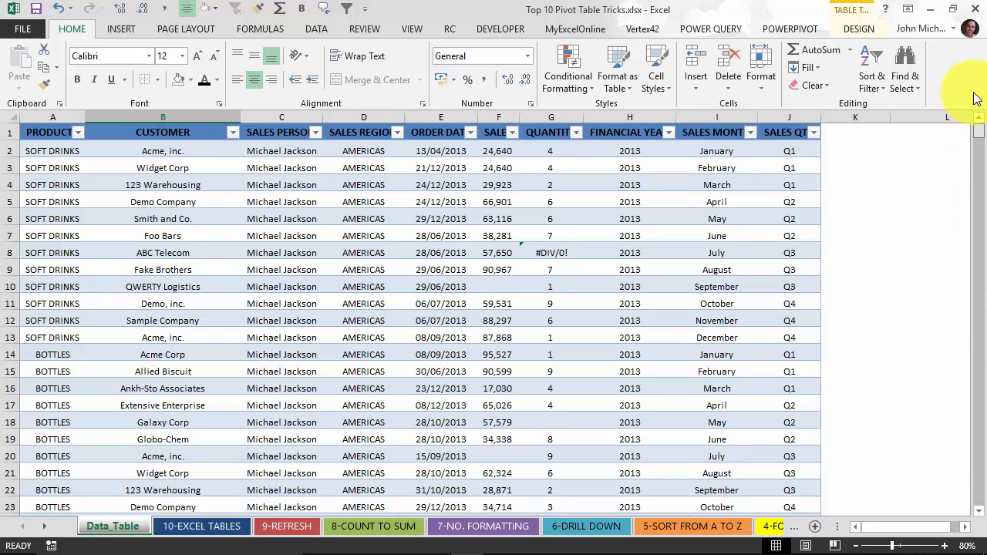
pyautogui.click(4, 199)
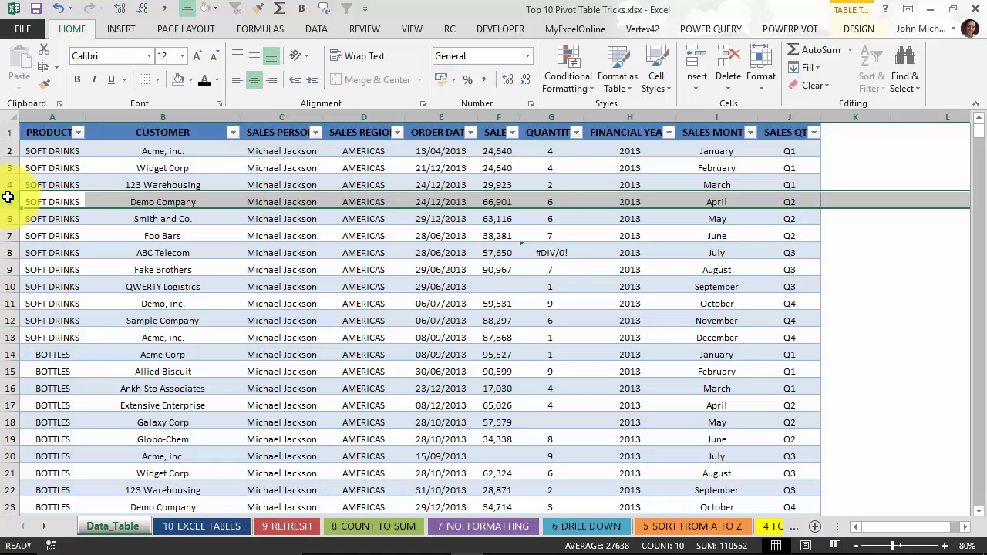
pyautogui.hotkey('ctrl', '+')
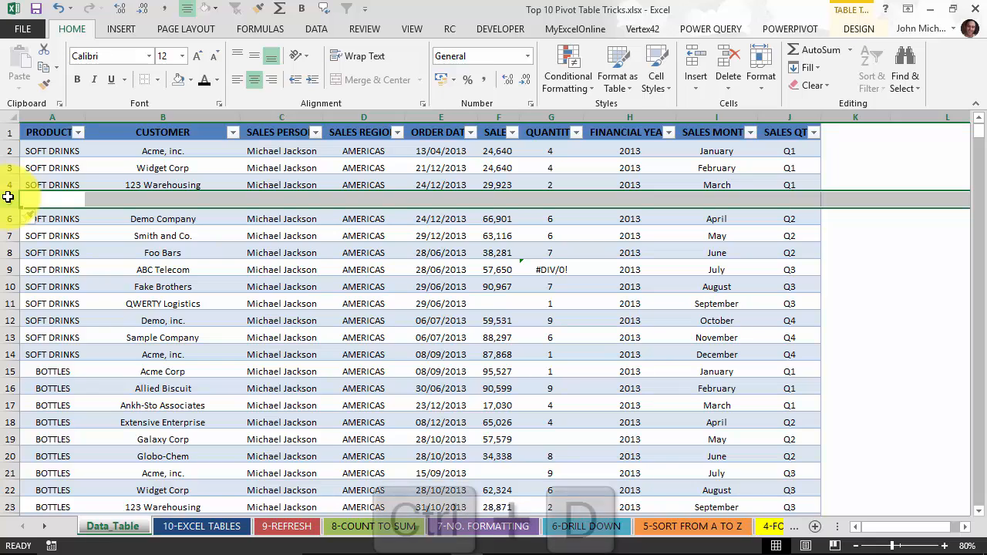
pyautogui.hotkey('ctrl', 'd')
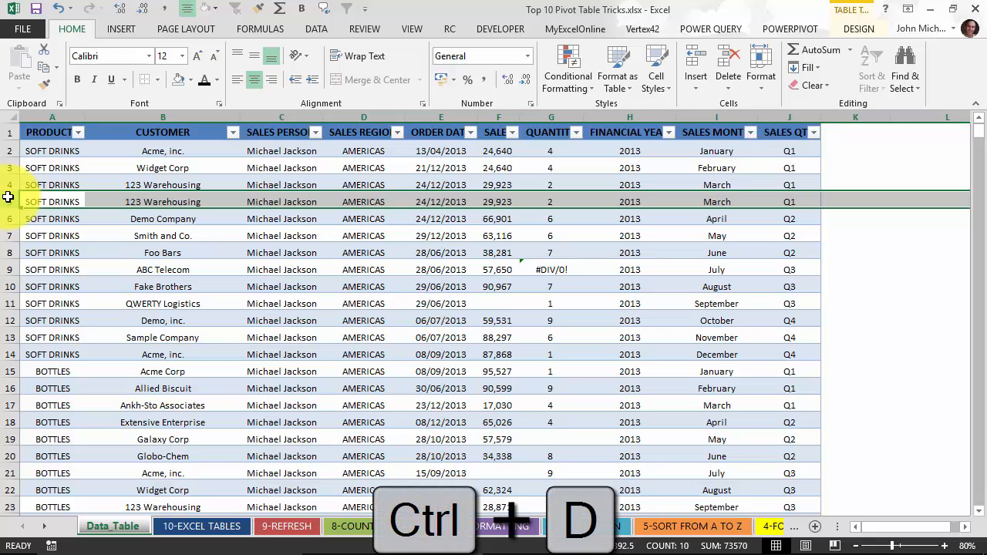
# Set the SALES value in row 5 of the Data_Table sheet to 1000000 and autofit the SALES column width
pyautogui.click(128, 197)
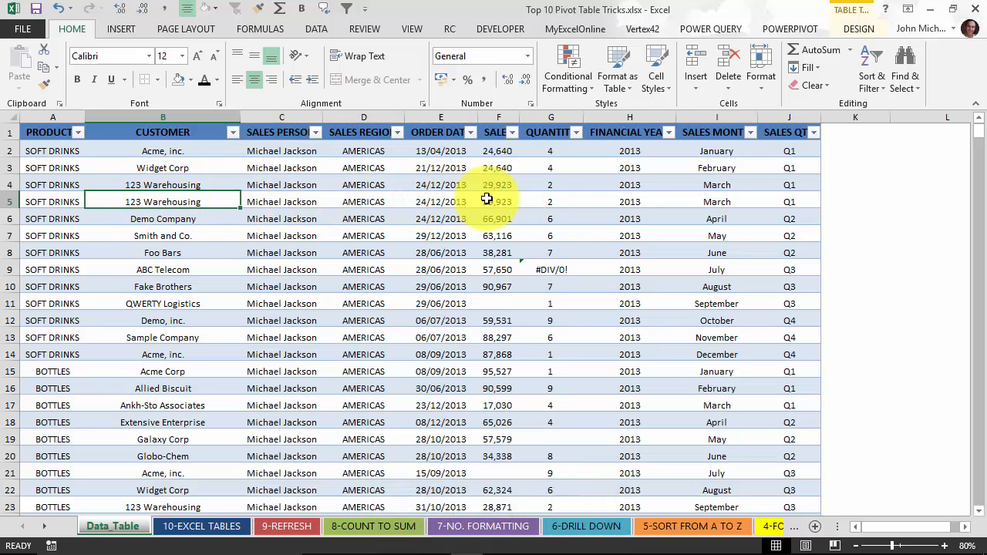
pyautogui.click(511, 202)
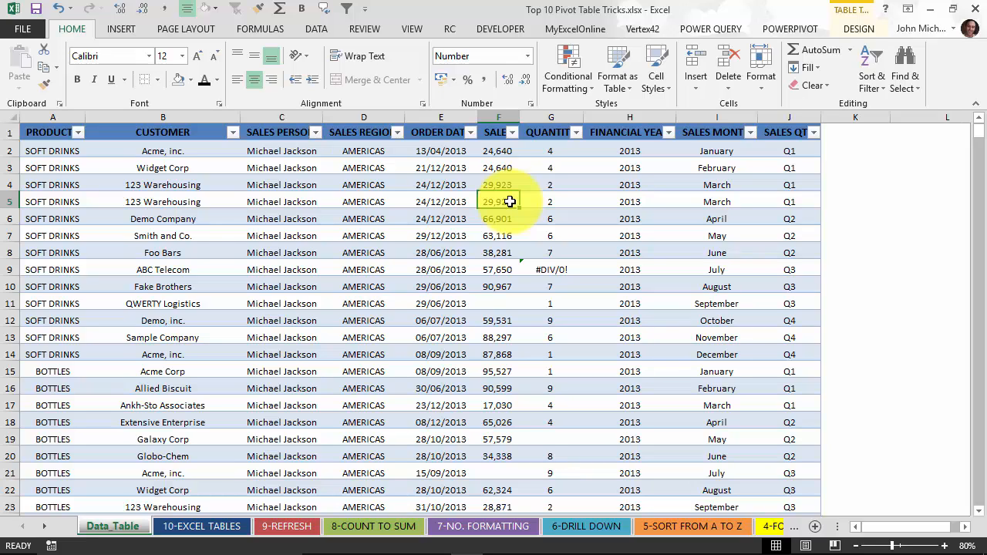
pyautogui.write('1000')
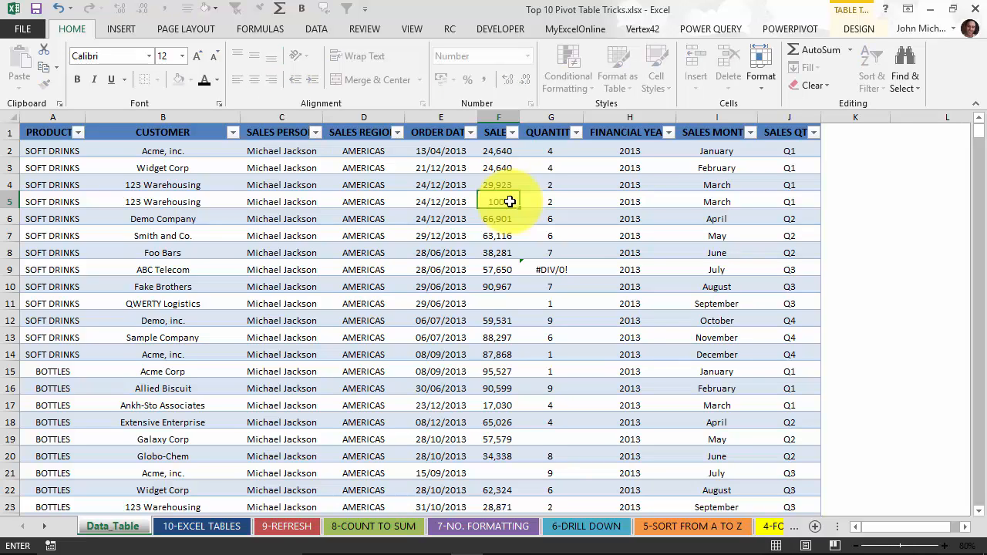
pyautogui.write('000')
pyautogui.press('Return')
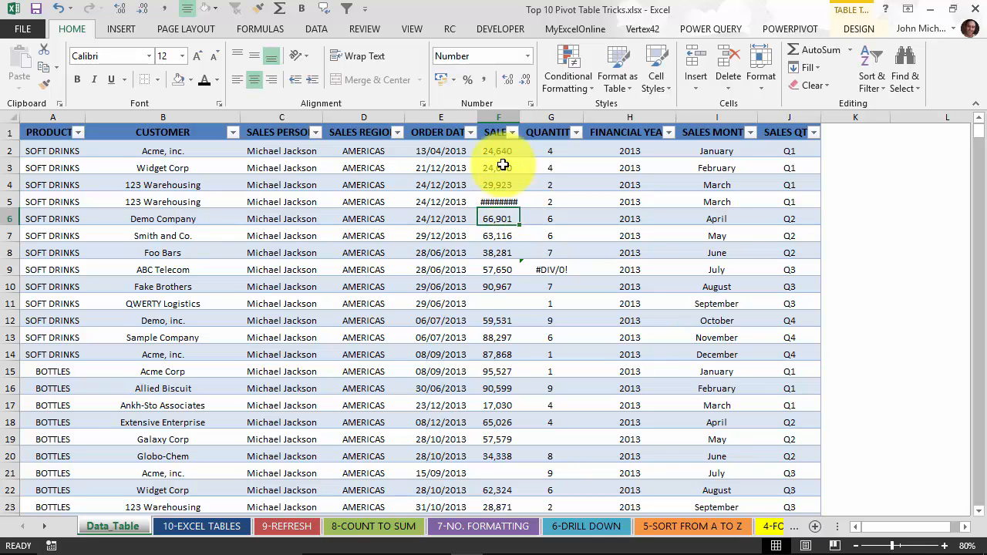
pyautogui.doubleClick(522, 120)
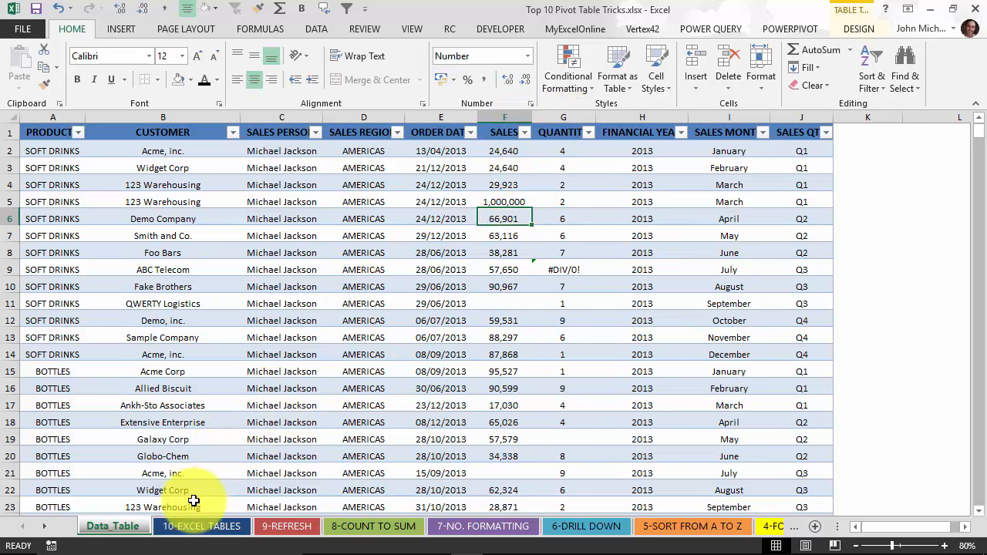
# Check which data source the PivotTable on the 10-EXCEL TABLES worksheet uses and how far its source range extends
pyautogui.click(190, 525)
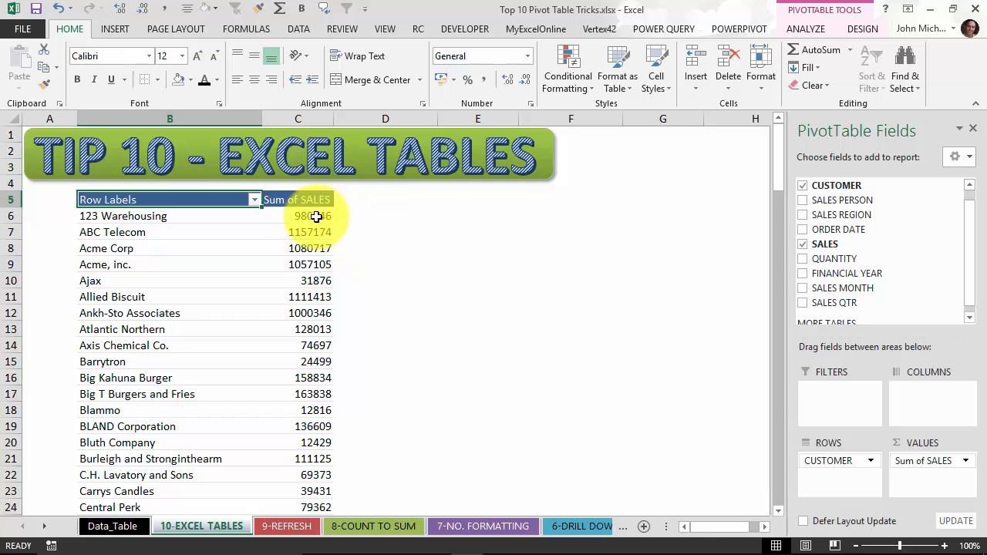
pyautogui.moveTo(287, 256)
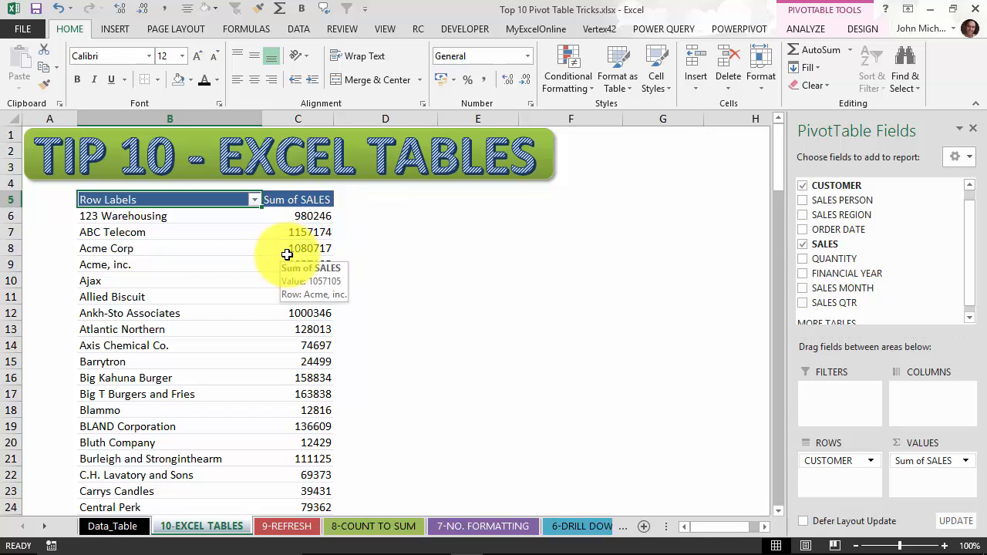
pyautogui.click(286, 233)
pyautogui.moveTo(269, 258)
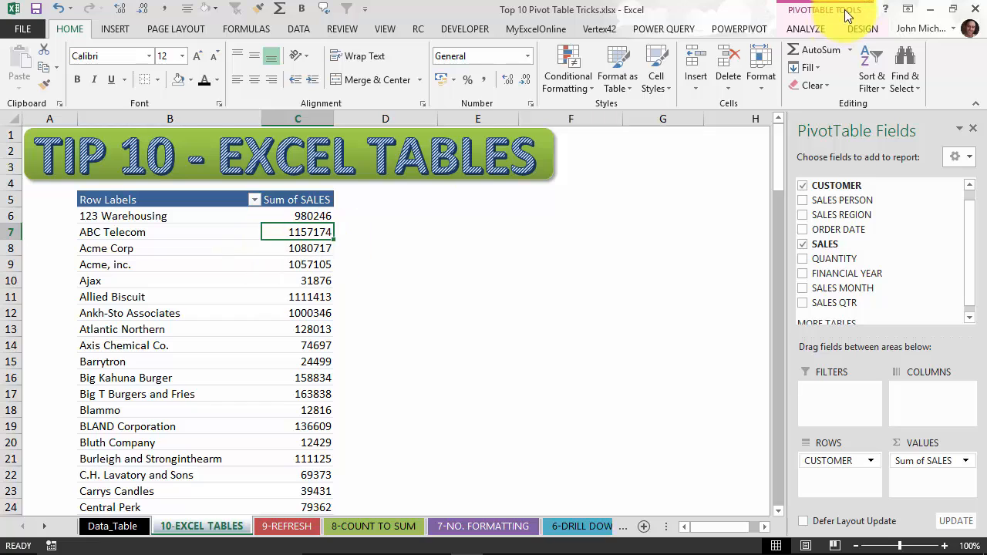
pyautogui.click(798, 27)
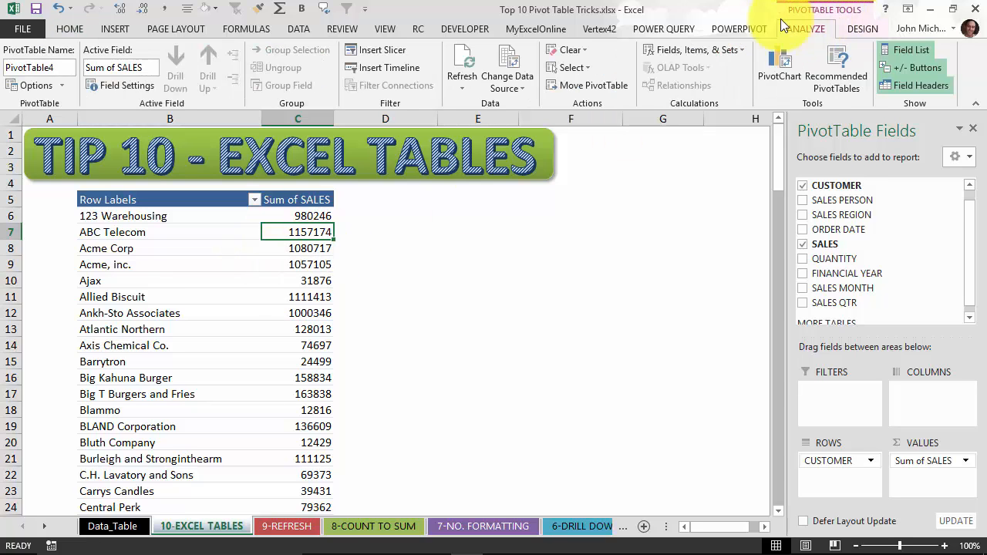
pyautogui.click(502, 86)
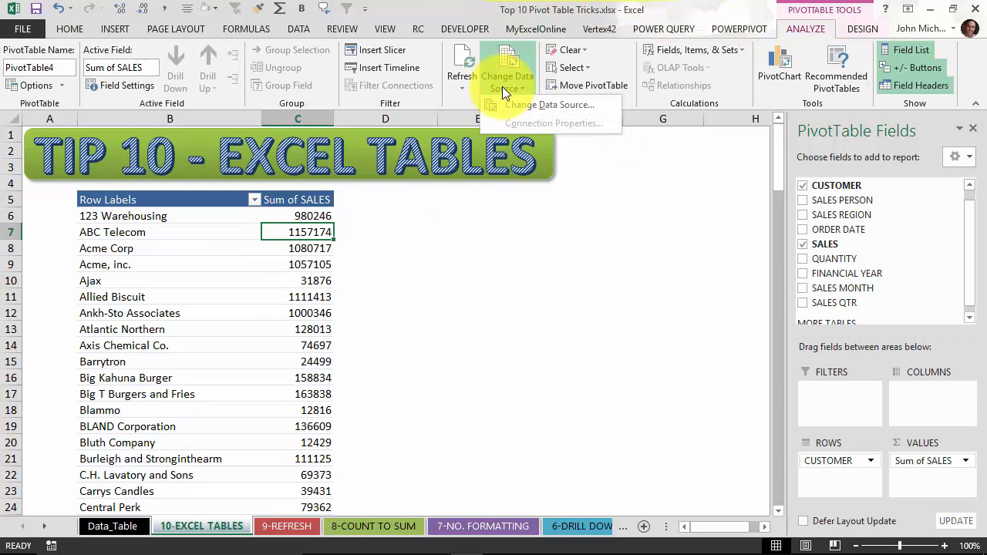
pyautogui.click(551, 104)
pyautogui.moveTo(980, 135); pyautogui.dragTo(979, 550)
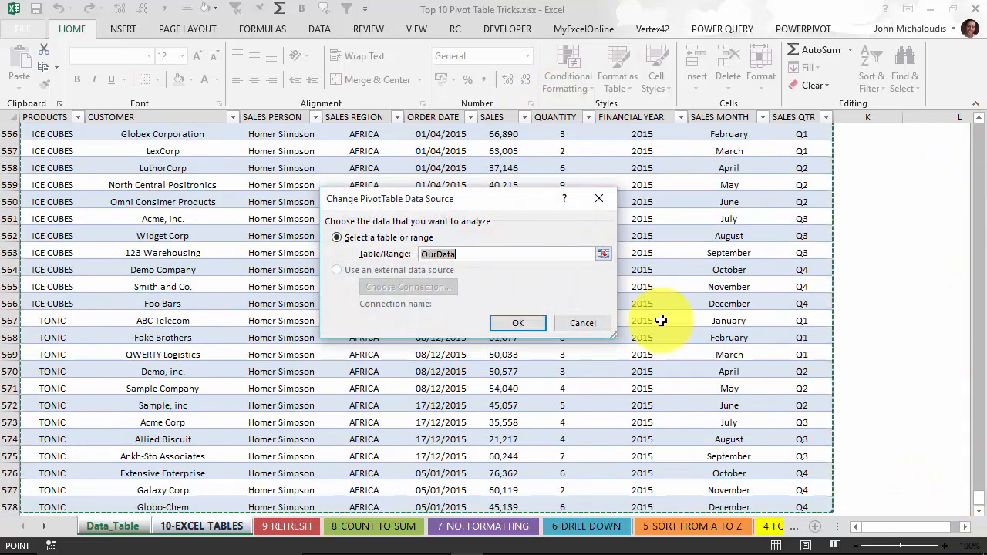
pyautogui.press('Return')
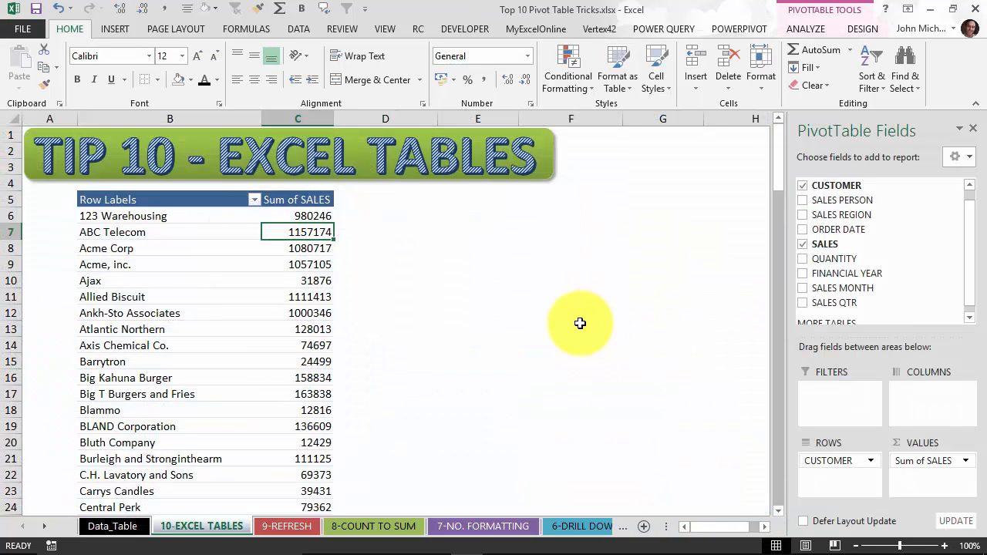
# Refresh the PivotTable on the 10-EXCEL TABLES worksheet
pyautogui.rightClick(299, 236)
pyautogui.click(339, 300)
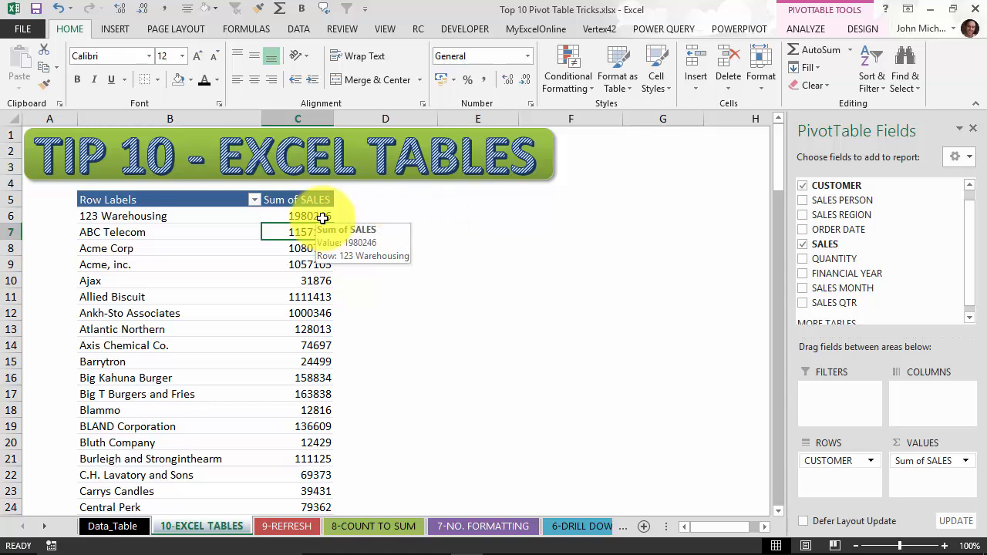
# Copy the whole PivotTable to cell B6 of the 9-REFRESH worksheet and autofit columns B and C there
pyautogui.click(226, 215)
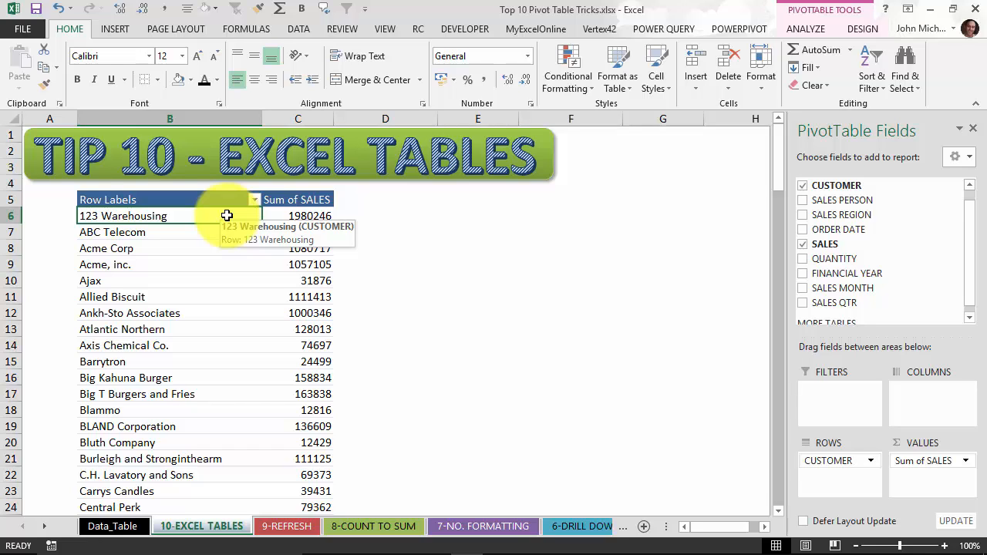
pyautogui.hotkey('ctrl', '*')
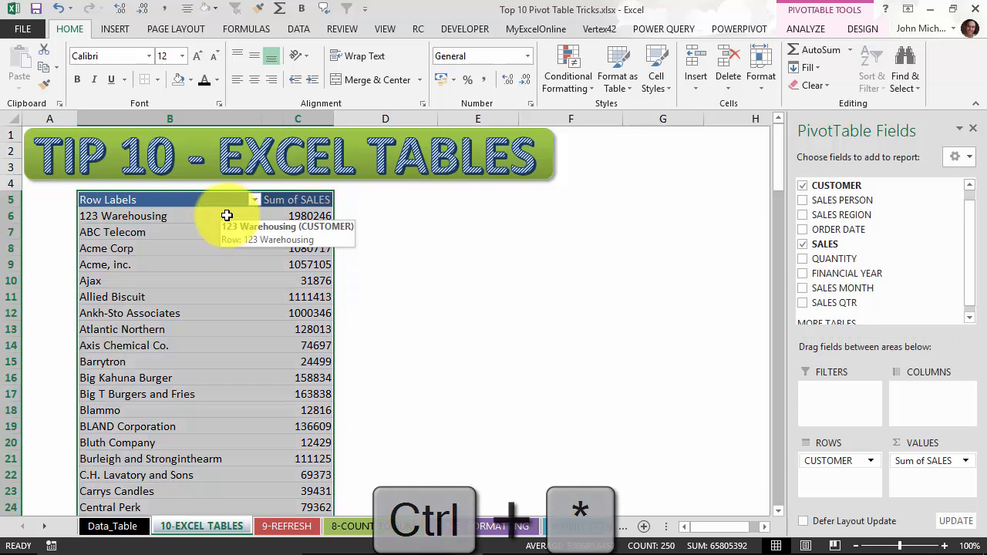
pyautogui.hotkey('ctrl', 'c')
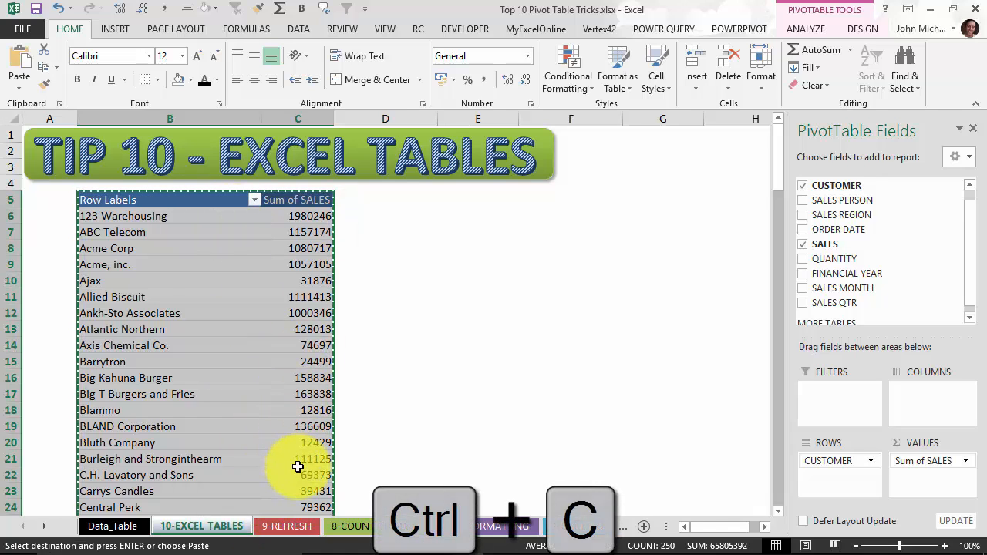
pyautogui.click(286, 526)
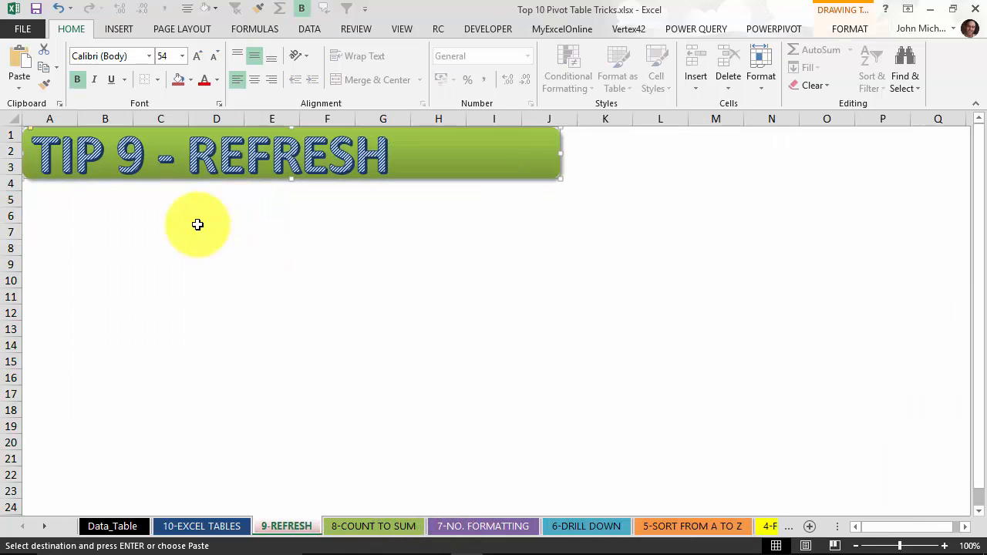
pyautogui.click(117, 211)
pyautogui.hotkey('ctrl', 'v')
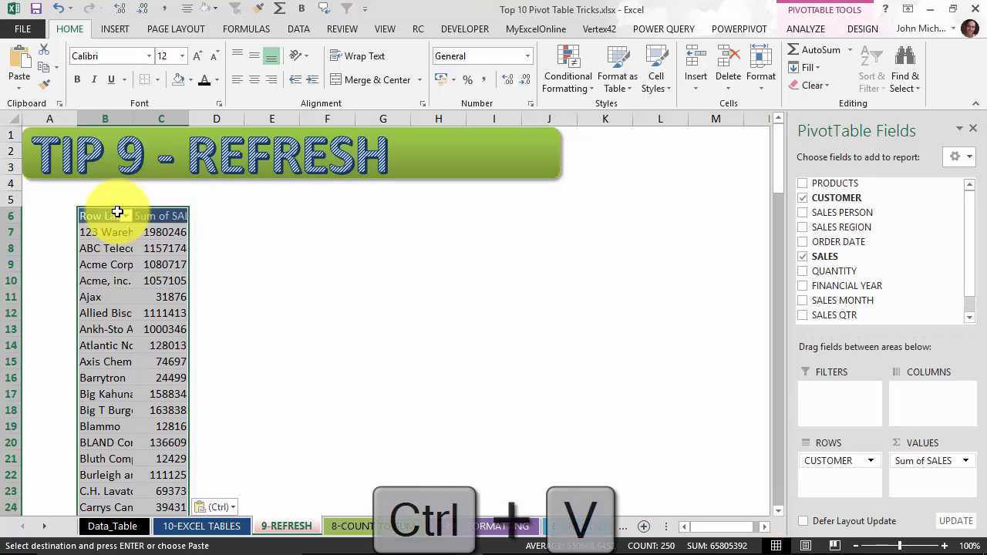
pyautogui.doubleClick(190, 117)
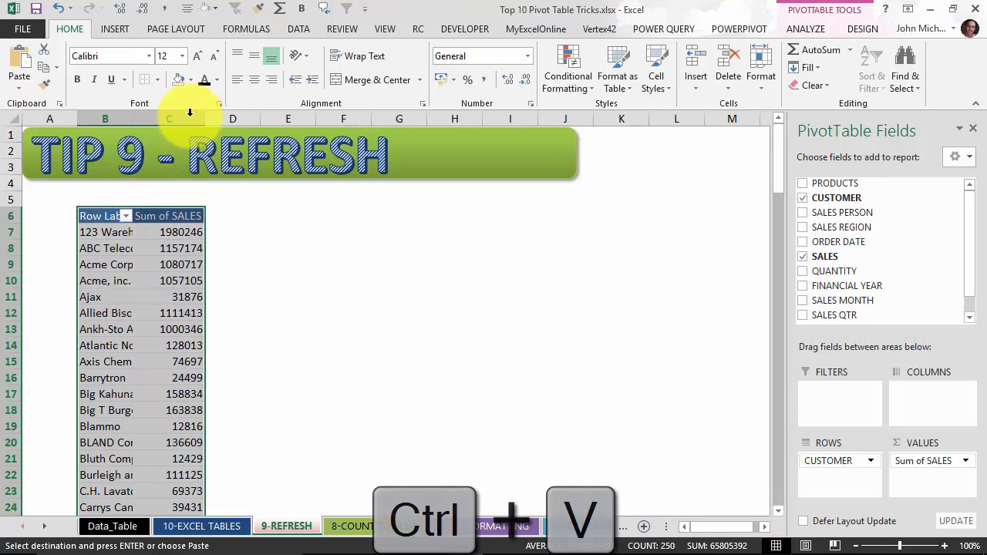
pyautogui.doubleClick(134, 116)
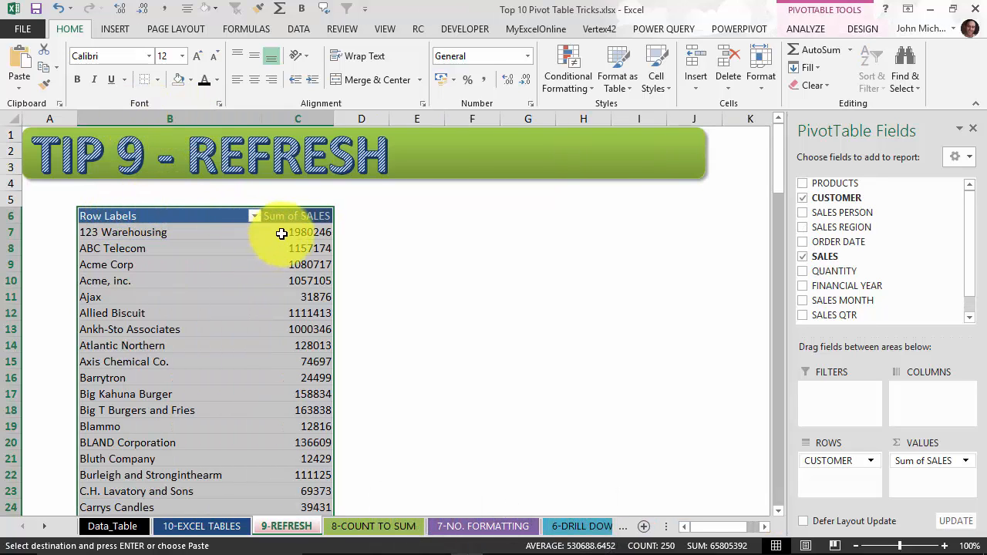
# Enable refreshing data when opening the file in the options of the PivotTable on 9-REFRESH, and accept it for related reports
pyautogui.click(282, 232)
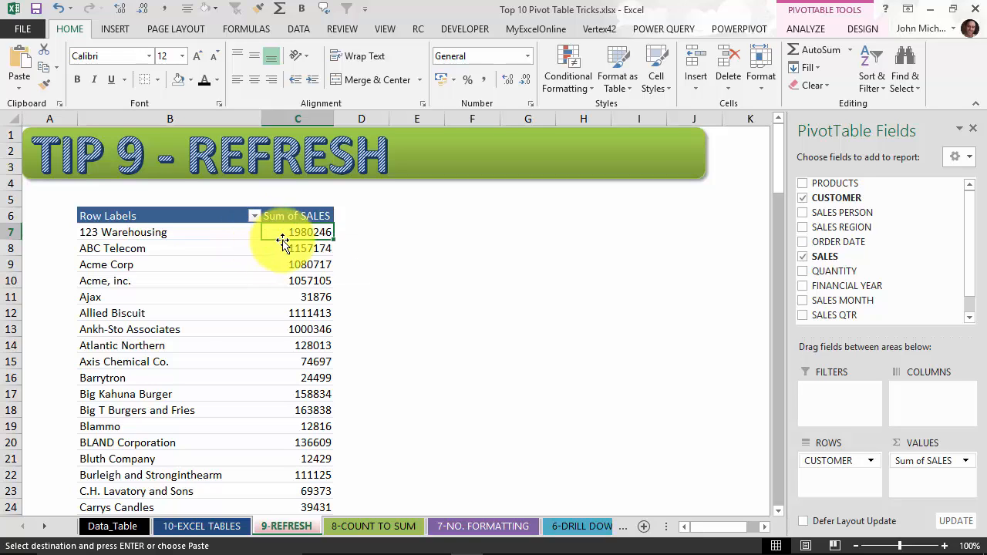
pyautogui.rightClick(294, 233)
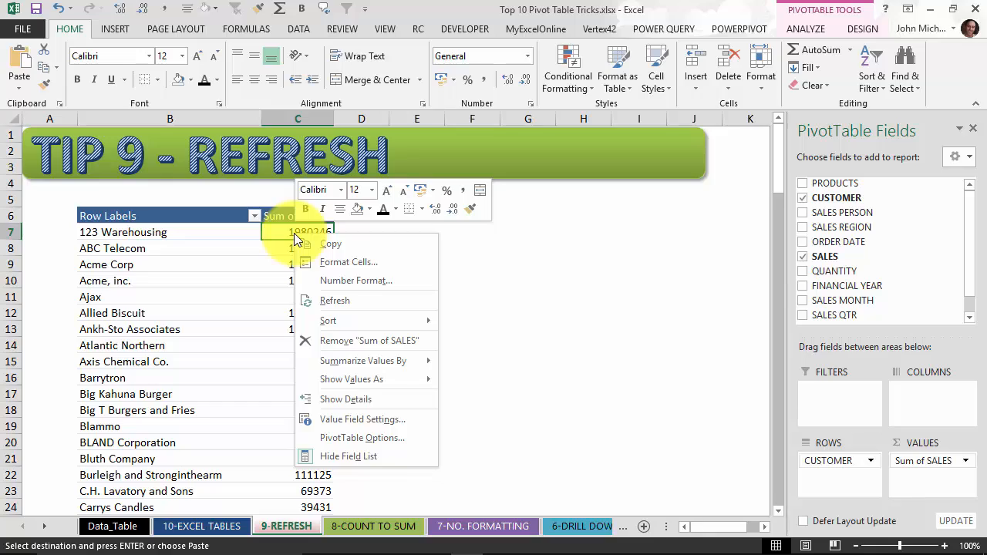
pyautogui.click(387, 438)
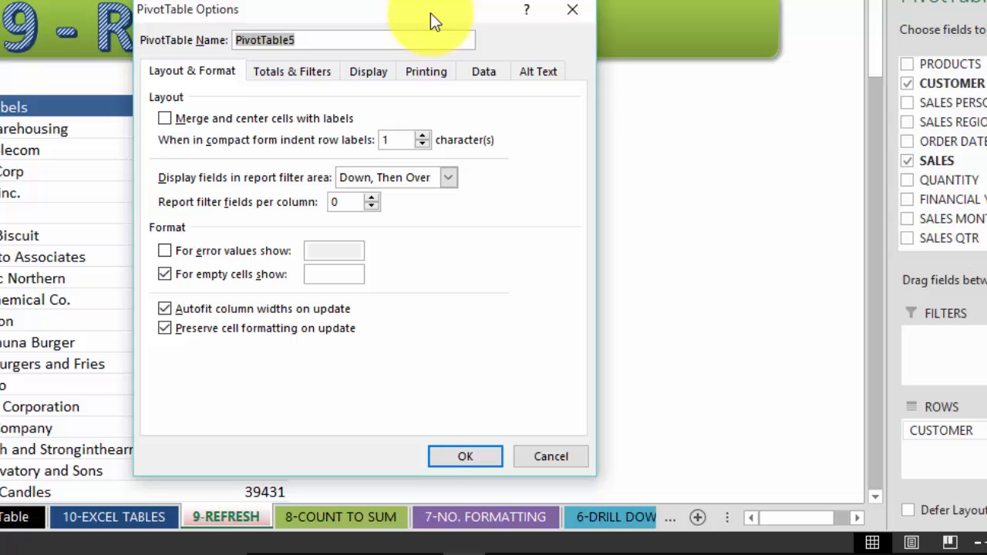
pyautogui.click(478, 71)
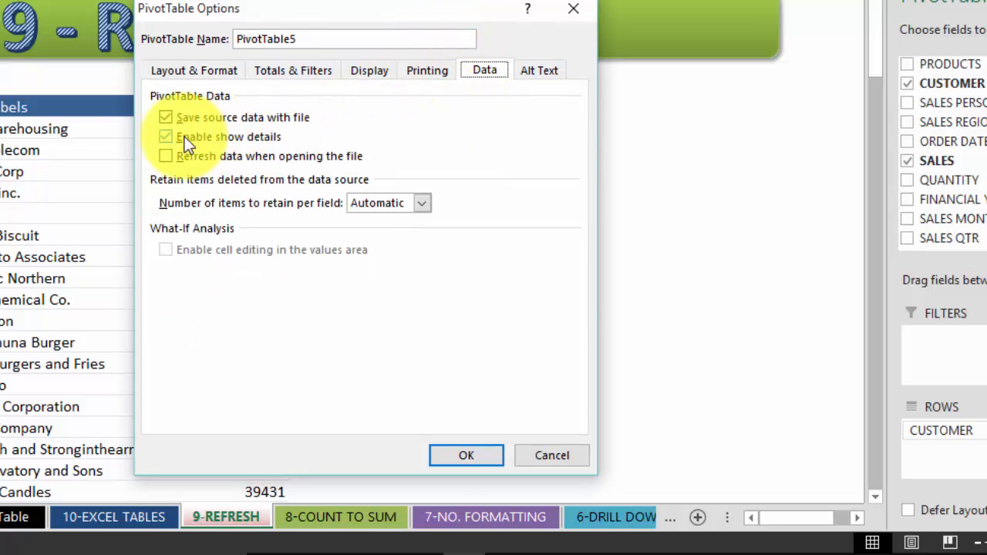
pyautogui.click(165, 156)
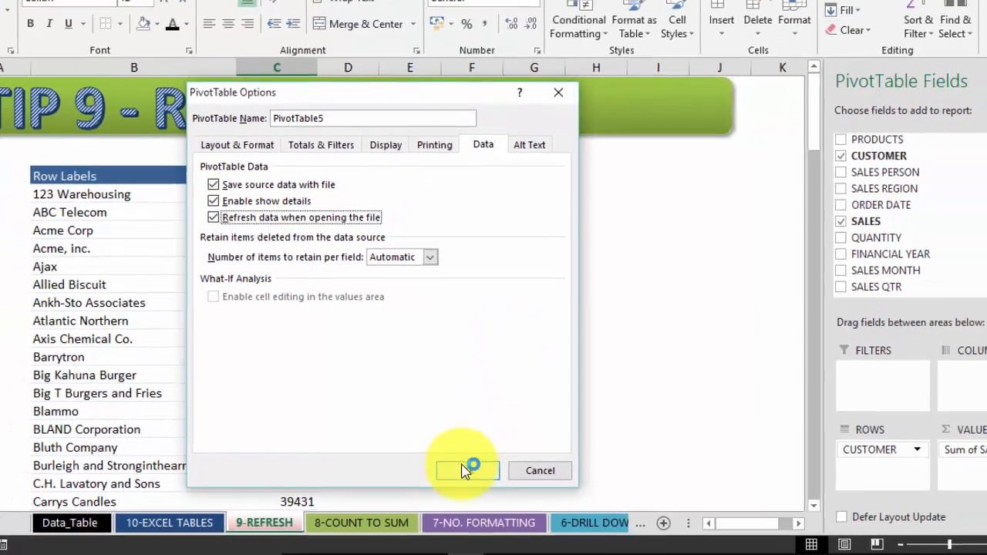
pyautogui.click(466, 455)
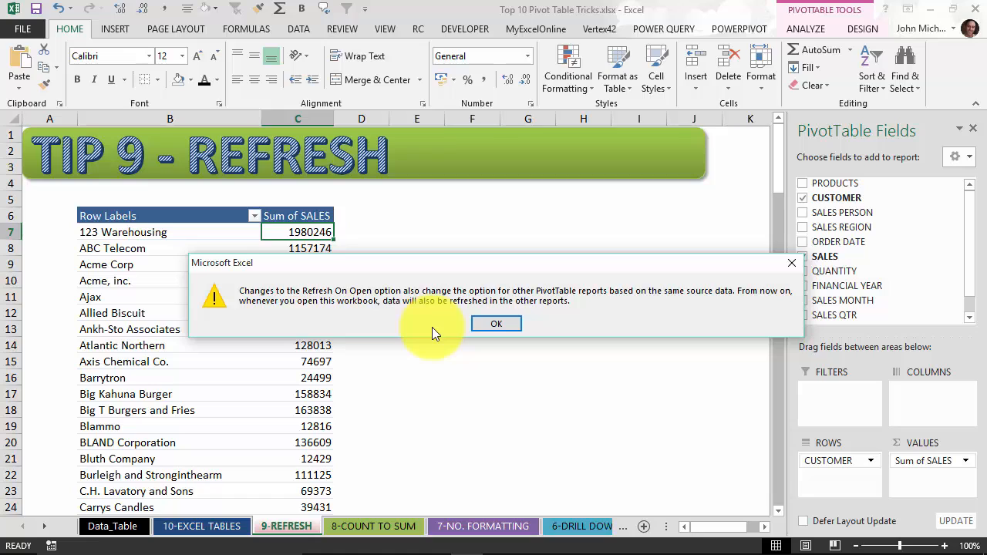
pyautogui.click(486, 324)
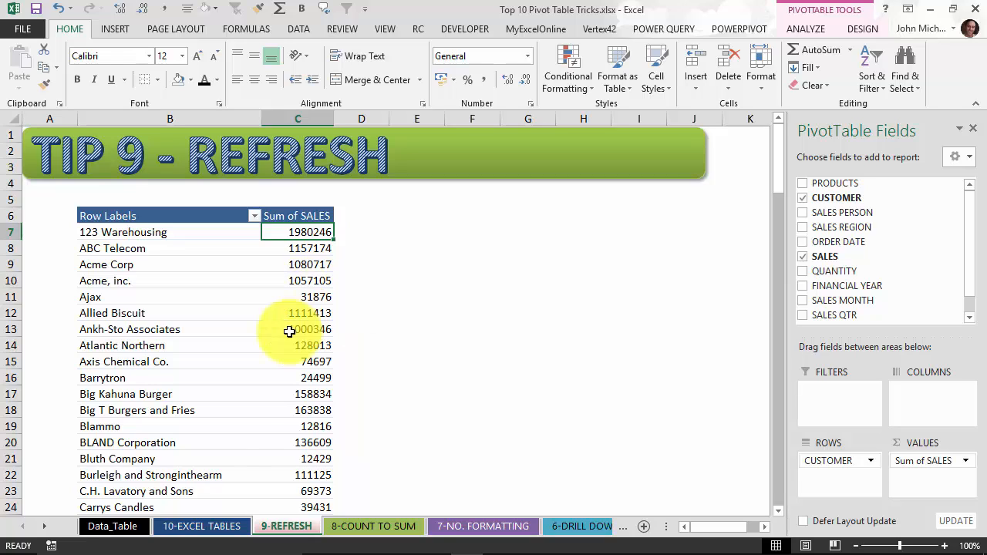
# Change the SALES value in row 5 of the Data_Table sheet to 10000000
pyautogui.click(133, 529)
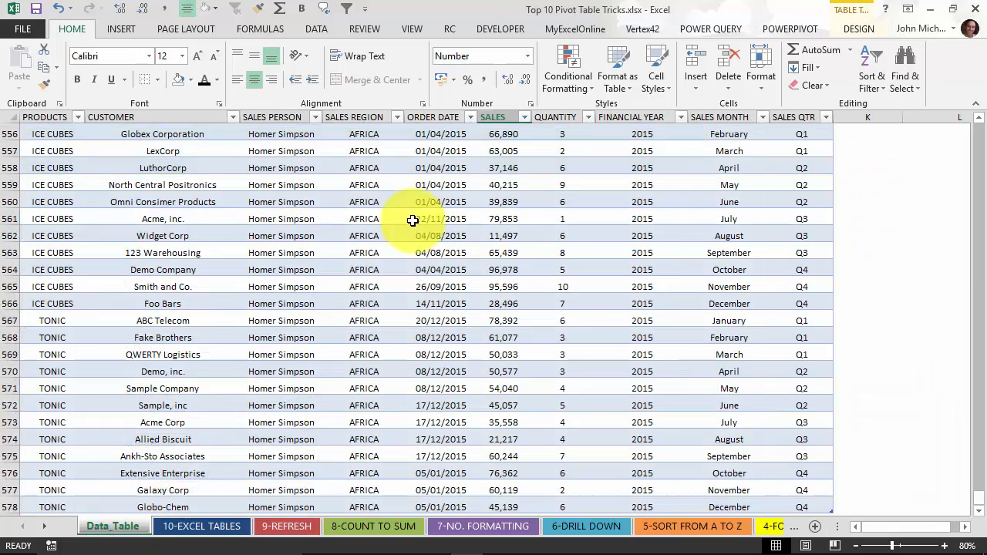
pyautogui.moveTo(975, 500); pyautogui.dragTo(968, 89)
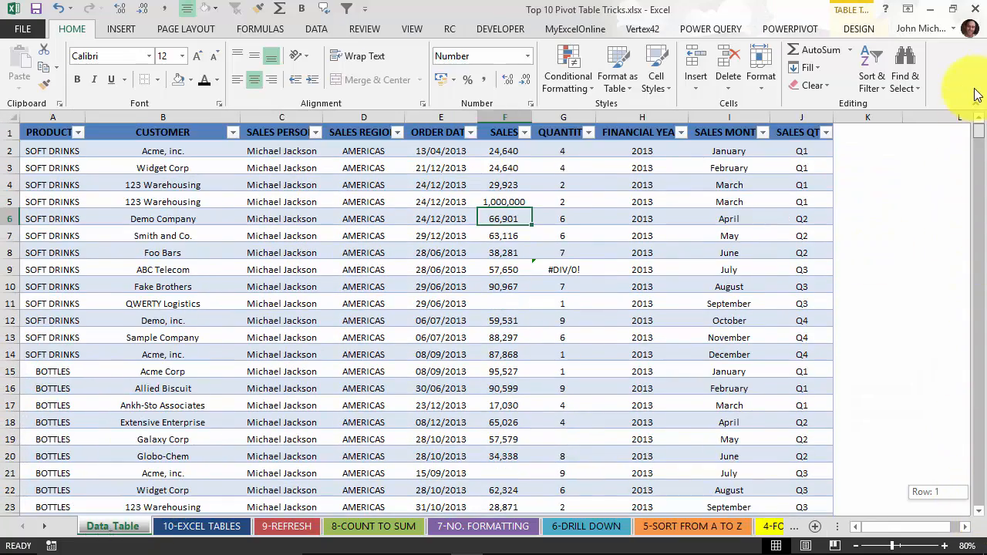
pyautogui.click(511, 215)
pyautogui.click(514, 203)
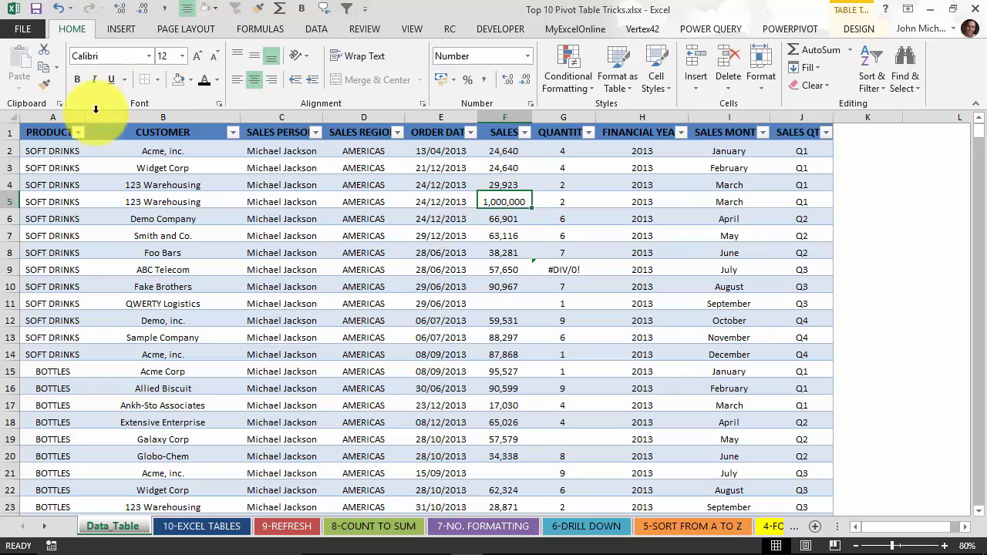
pyautogui.doubleClick(491, 203)
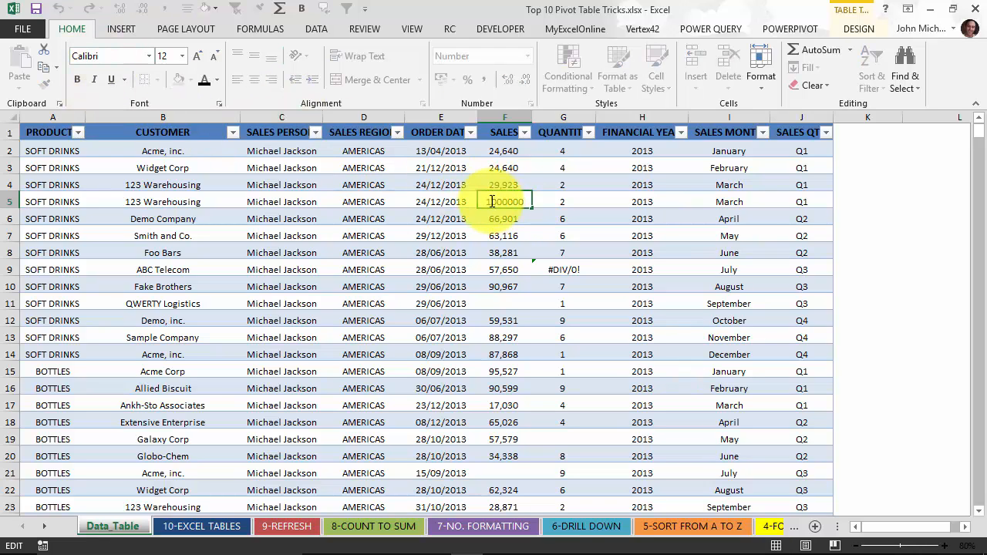
pyautogui.write('0')
pyautogui.press('Return')
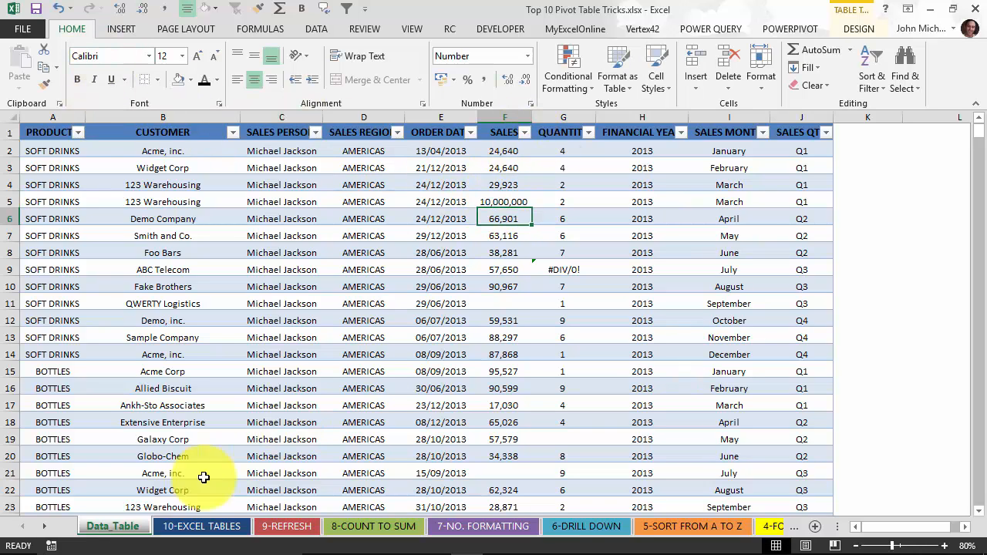
# Return to the 9-REFRESH worksheet and reopen Top 10 Pivot Table Tricks.xlsx from the recent workbooks
pyautogui.click(197, 527)
pyautogui.click(279, 527)
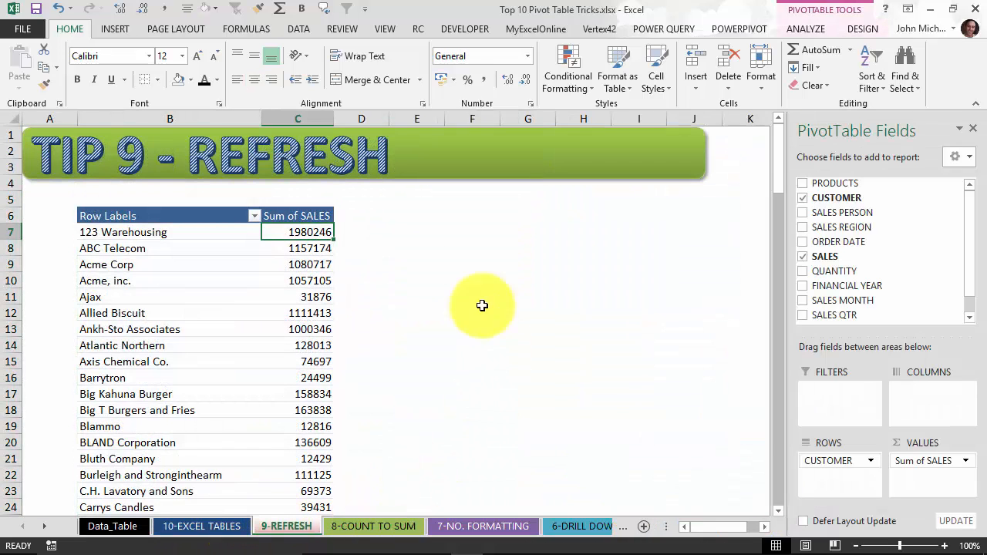
pyautogui.moveTo(306, 234)
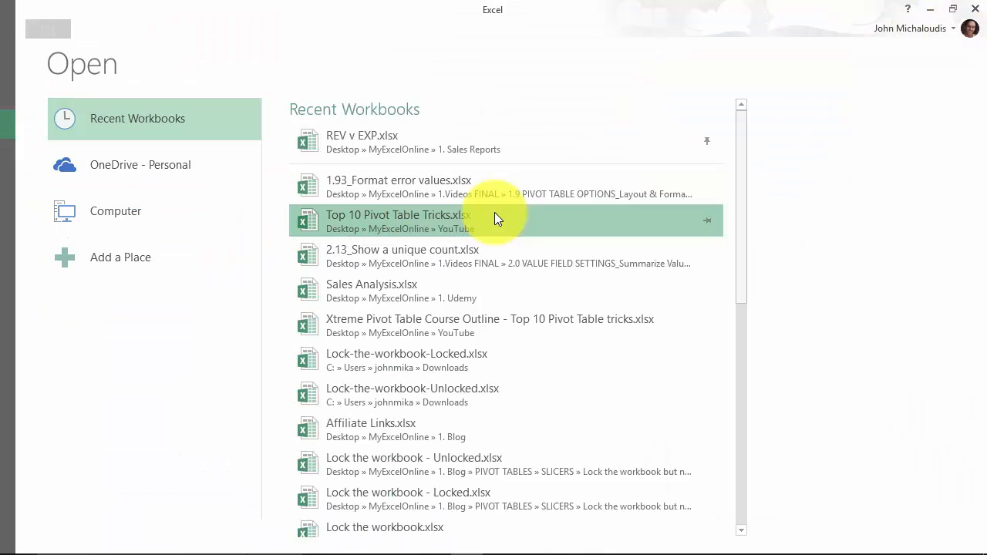
pyautogui.click(498, 218)
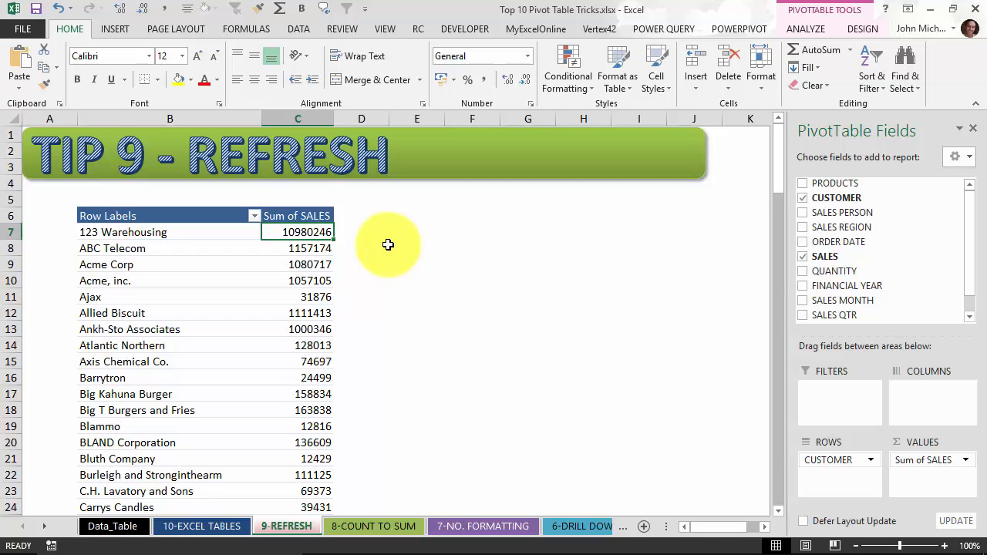
# Copy the entire PivotTable from 9-REFRESH to cell B6 of the 8-COUNT TO SUM worksheet and autofit columns B and C there
pyautogui.click(389, 525)
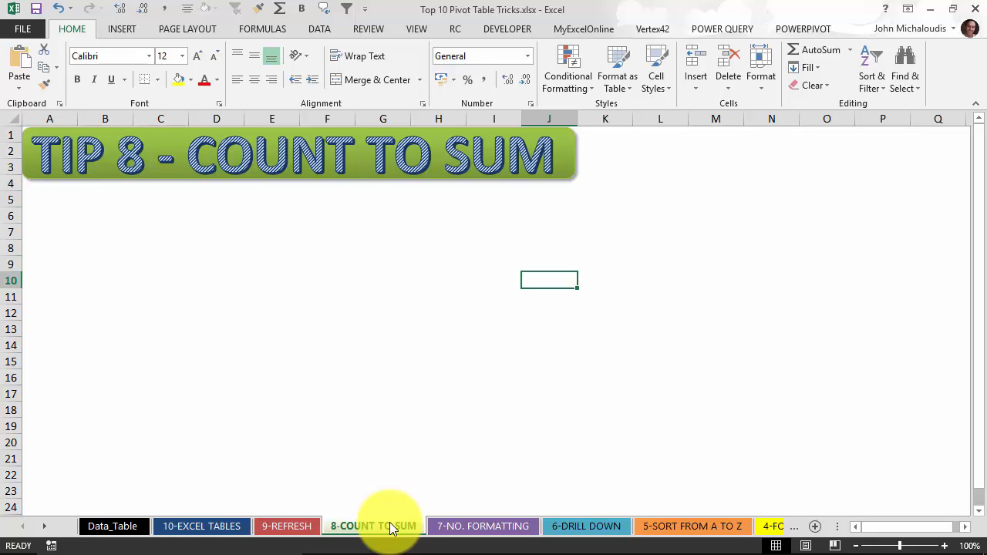
pyautogui.click(289, 525)
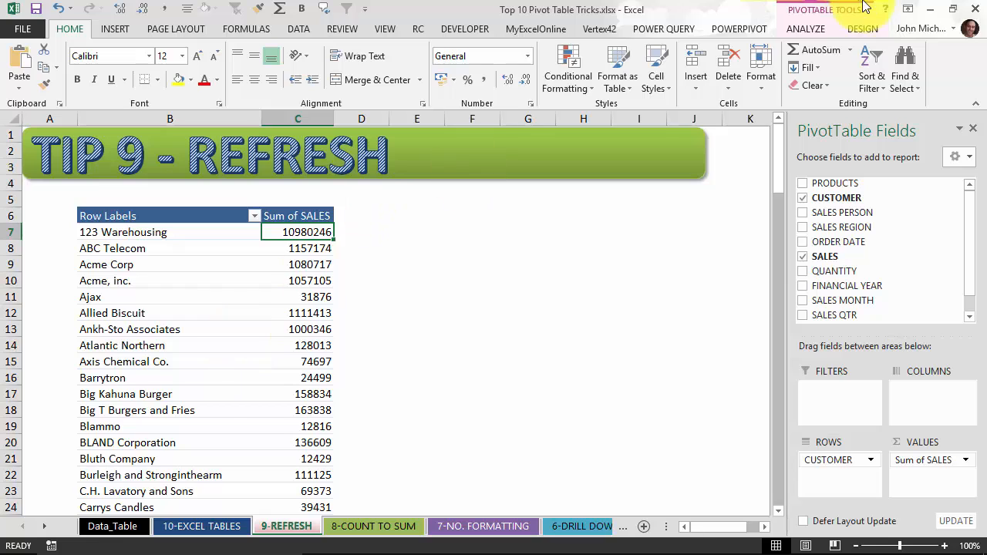
pyautogui.click(805, 28)
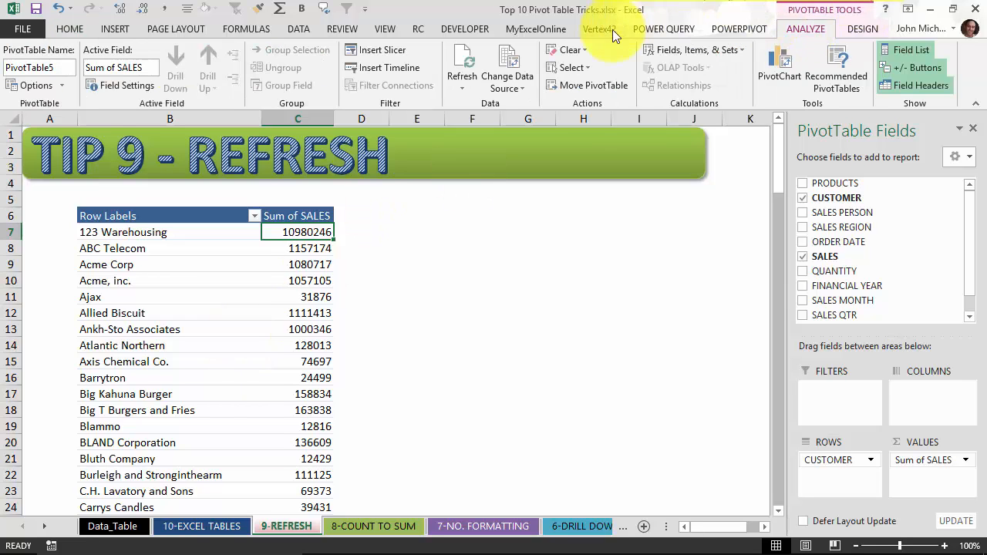
pyautogui.click(583, 67)
pyautogui.click(599, 142)
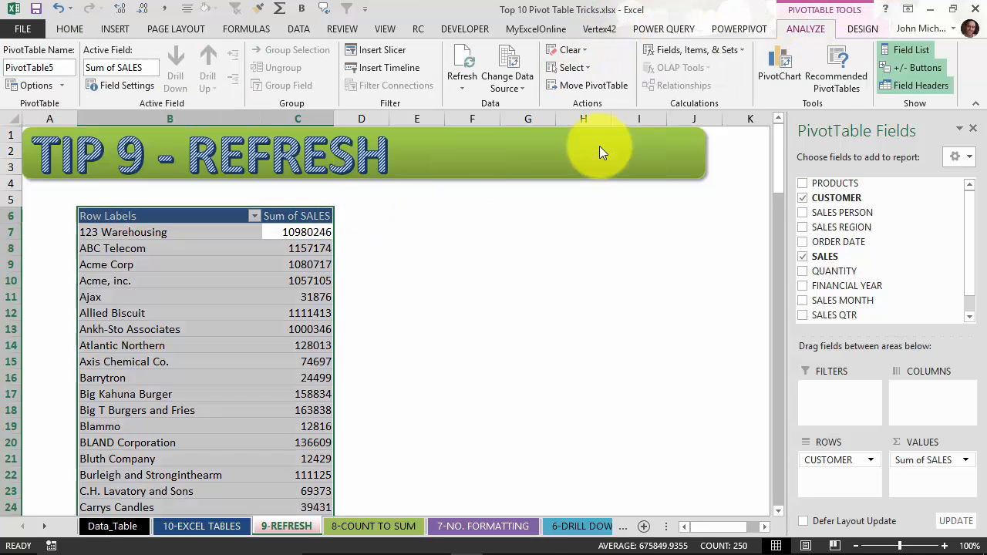
pyautogui.hotkey('ctrl', 'c')
pyautogui.hotkey('ctrl', 'pagedown')
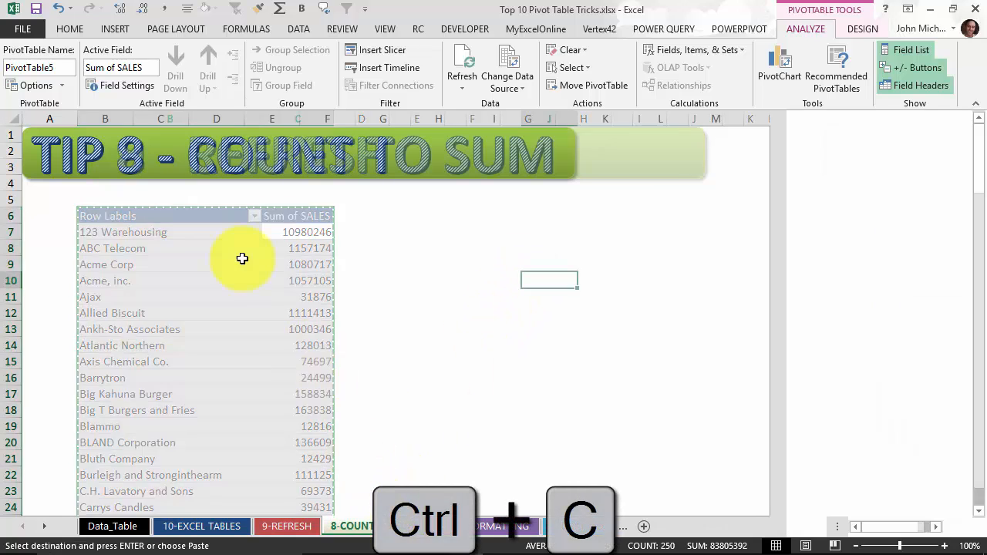
pyautogui.click(118, 209)
pyautogui.hotkey('ctrl', 'v')
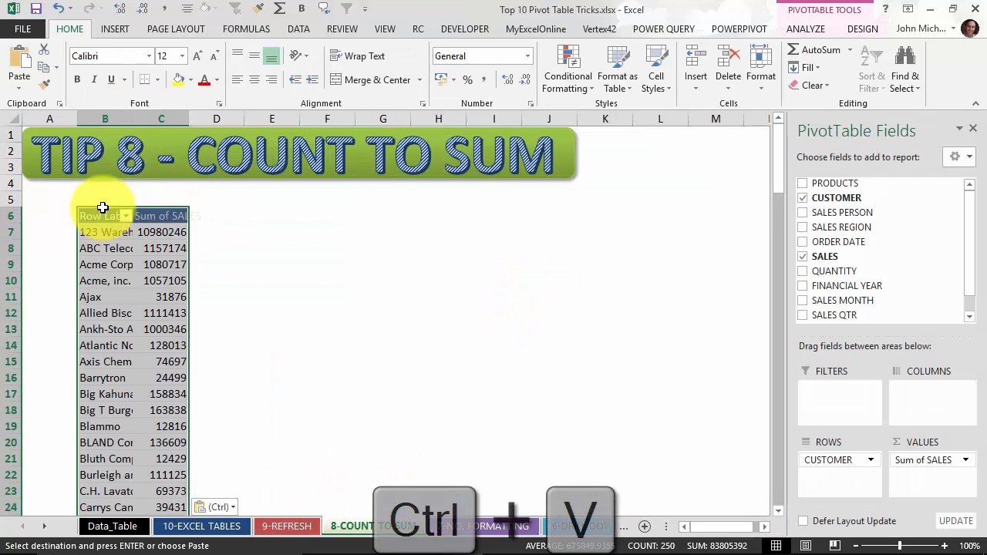
pyautogui.doubleClick(134, 117)
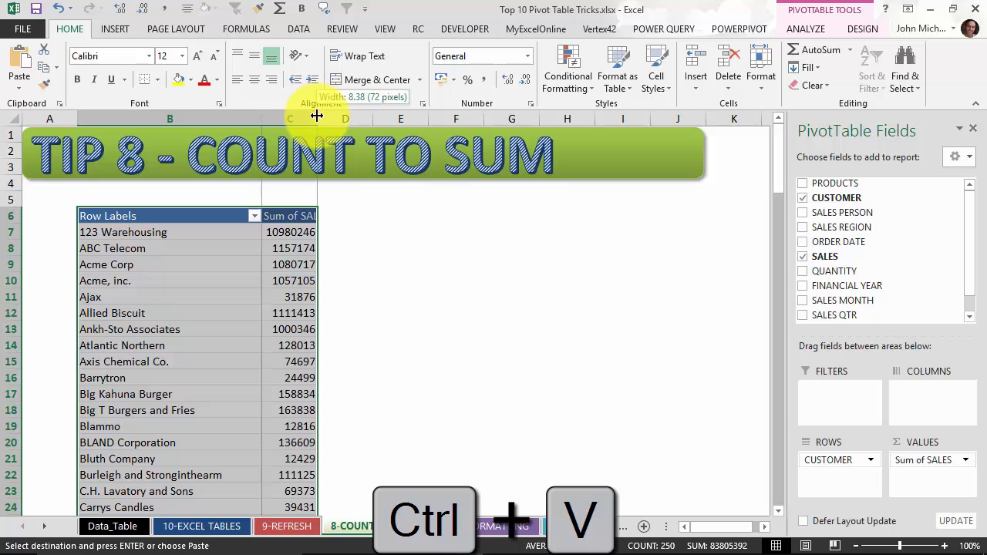
pyautogui.doubleClick(316, 112)
pyautogui.click(329, 228)
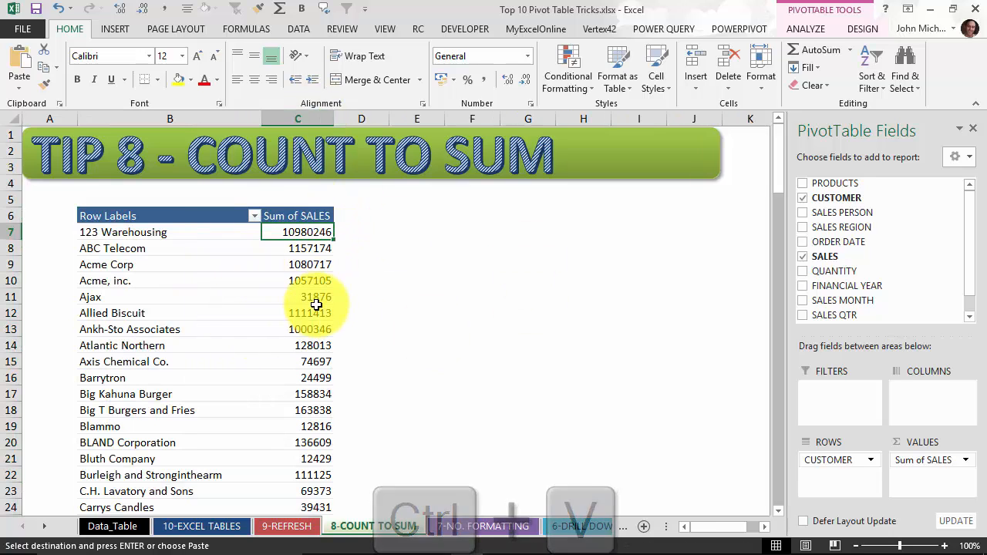
# Remove Sum of SALES from the values of the 8-COUNT TO SUM PivotTable and add the SALES field back to the values
pyautogui.moveTo(924, 459); pyautogui.dragTo(916, 224)
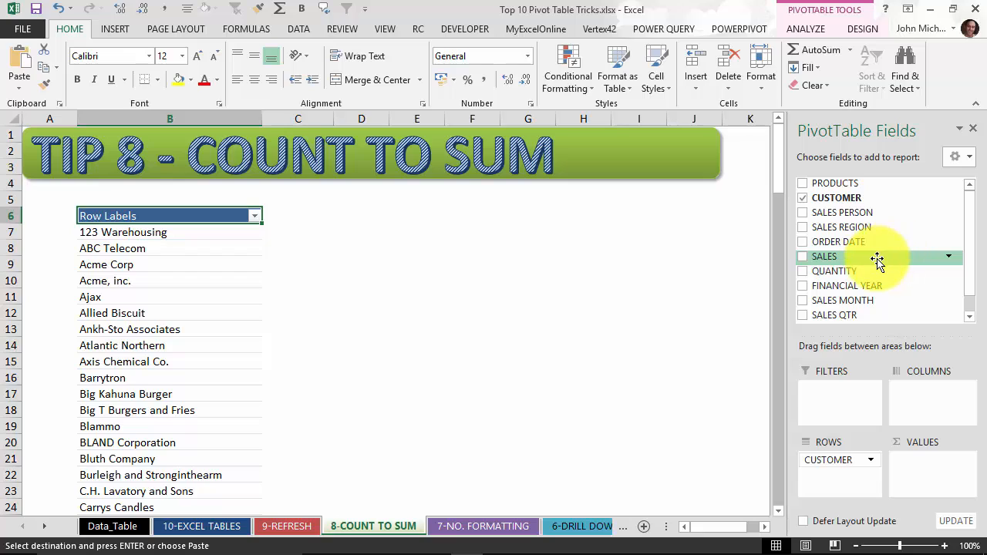
pyautogui.moveTo(878, 260); pyautogui.dragTo(932, 466)
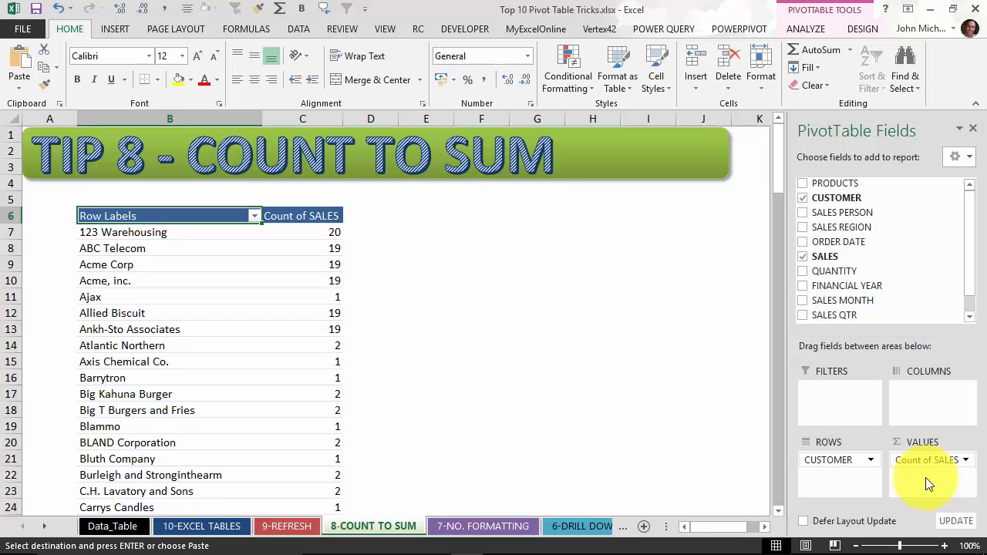
# Filter the SALES column on the Data_Table sheet to show only blanks
pyautogui.click(108, 526)
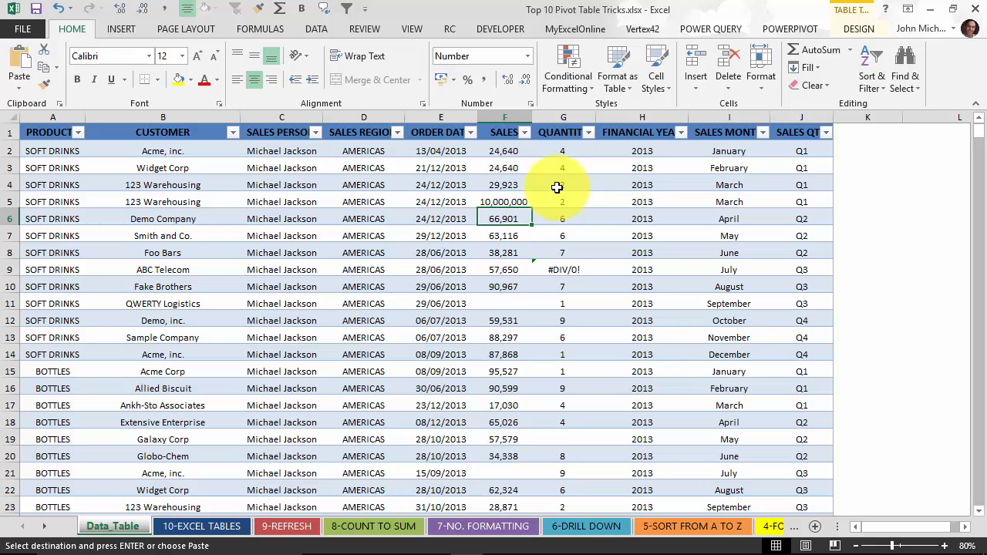
pyautogui.click(524, 132)
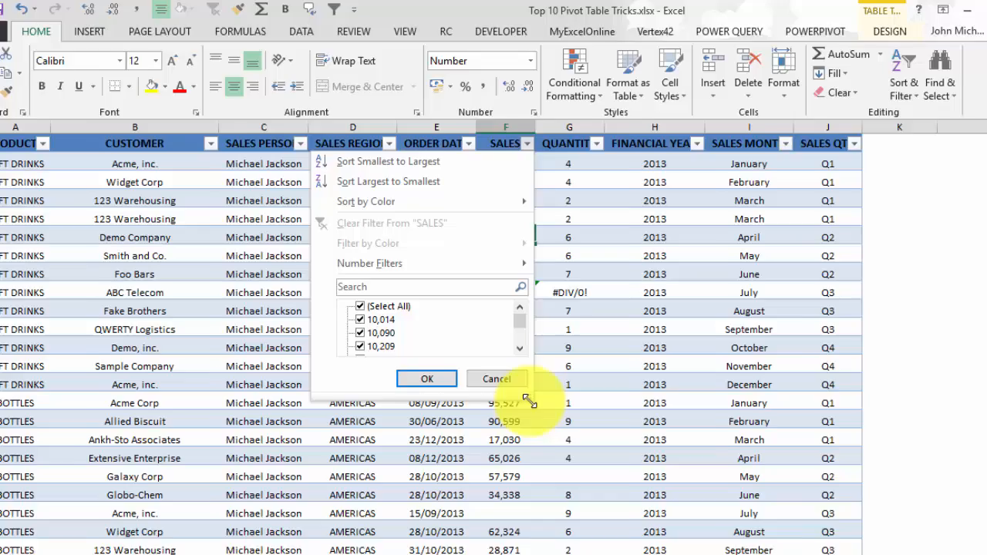
pyautogui.moveTo(526, 366); pyautogui.dragTo(531, 427)
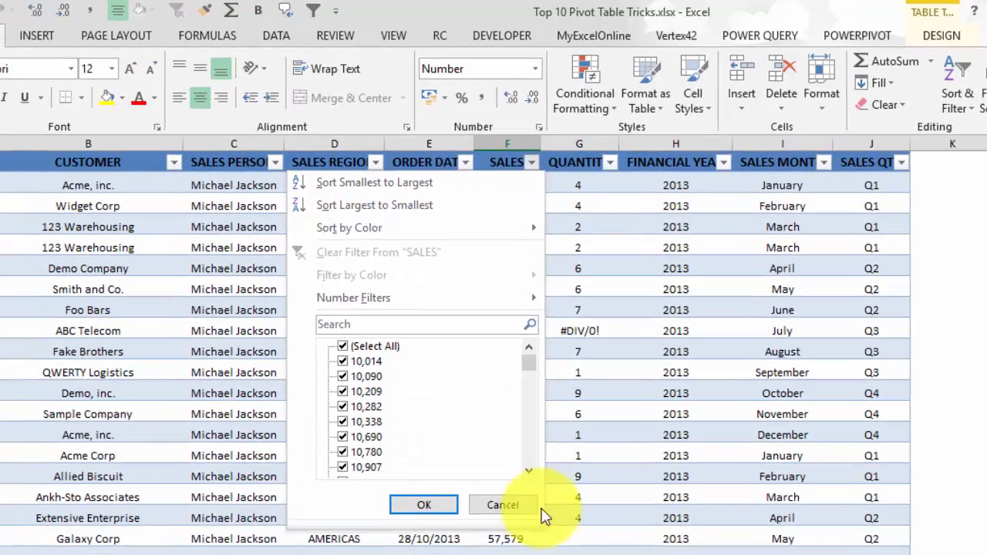
pyautogui.moveTo(532, 389); pyautogui.dragTo(535, 348)
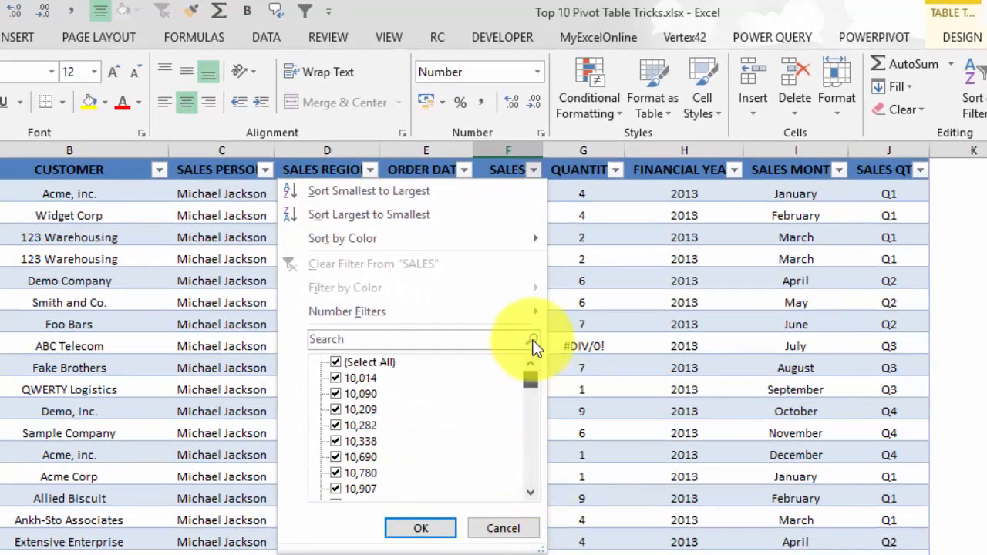
pyautogui.click(334, 362)
pyautogui.moveTo(538, 385); pyautogui.dragTo(530, 493)
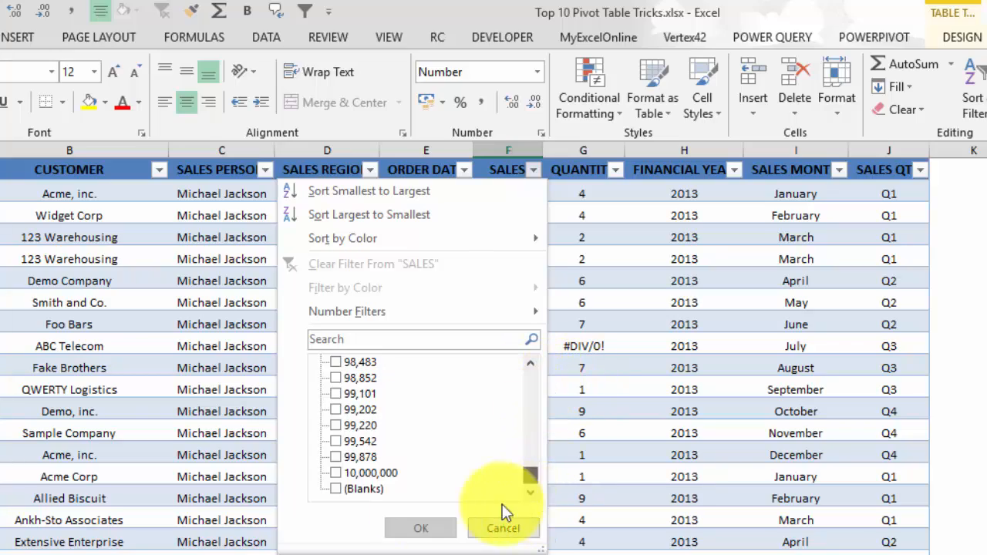
pyautogui.click(336, 489)
pyautogui.click(420, 528)
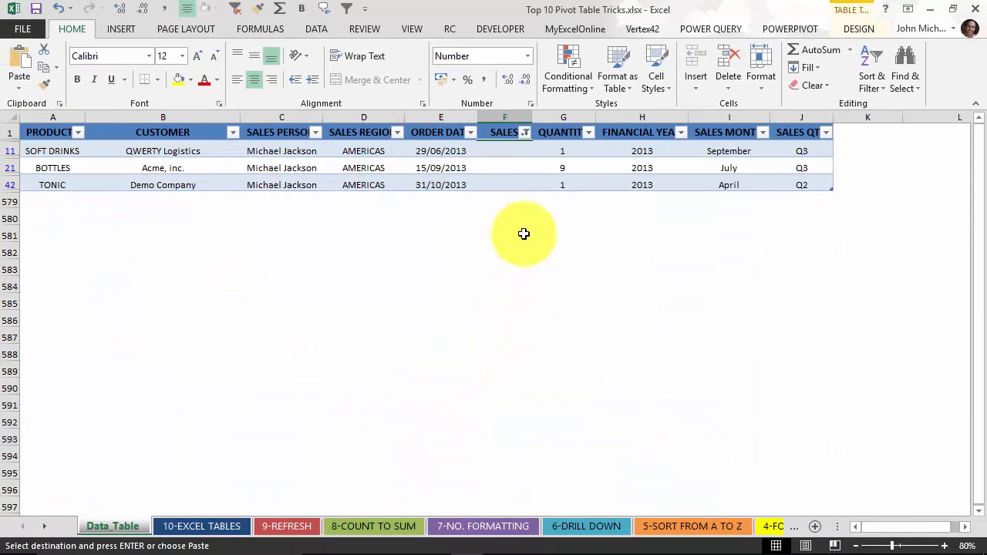
# Enter 0 in the blank SALES cells of rows 11, 21 and 42 of the filtered table
pyautogui.click(511, 181)
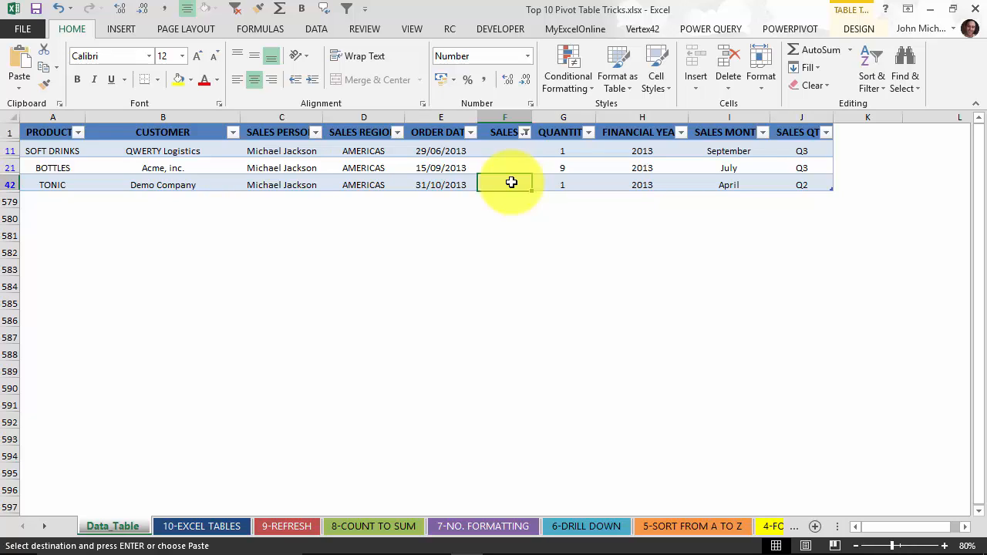
pyautogui.click(515, 148)
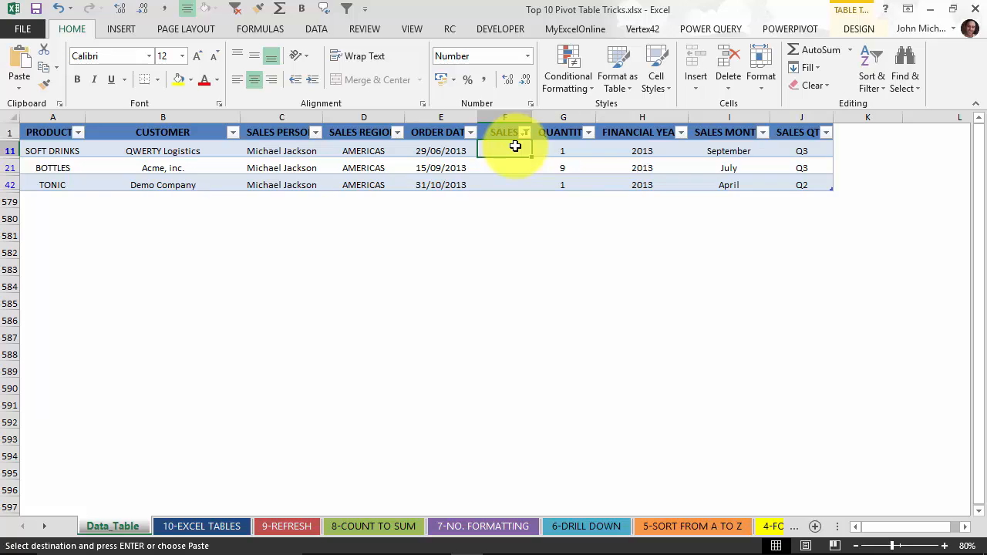
pyautogui.write('0')
pyautogui.press('Return')
pyautogui.write('0')
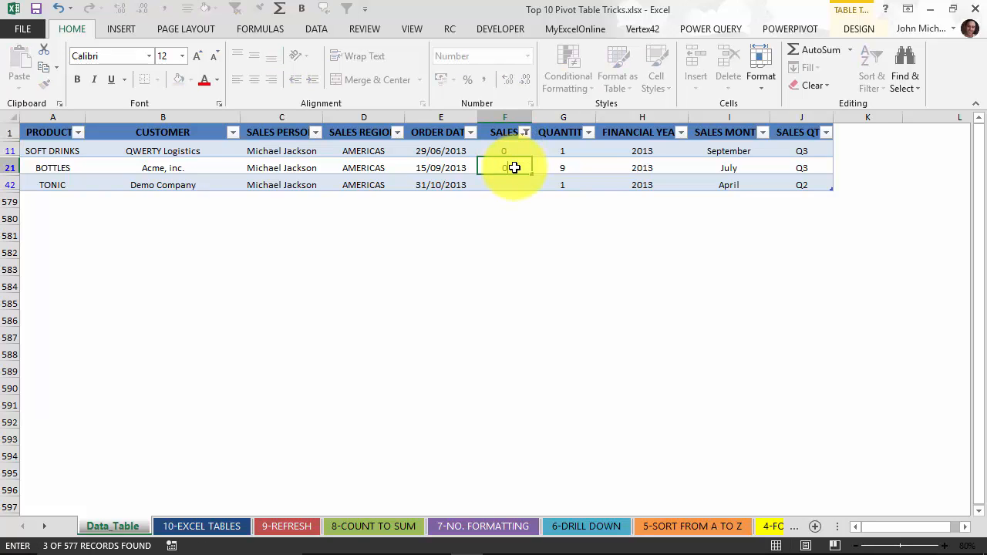
pyautogui.hotkey('ctrl', 'Return')
pyautogui.click(511, 185)
pyautogui.write('0')
pyautogui.press('Return')
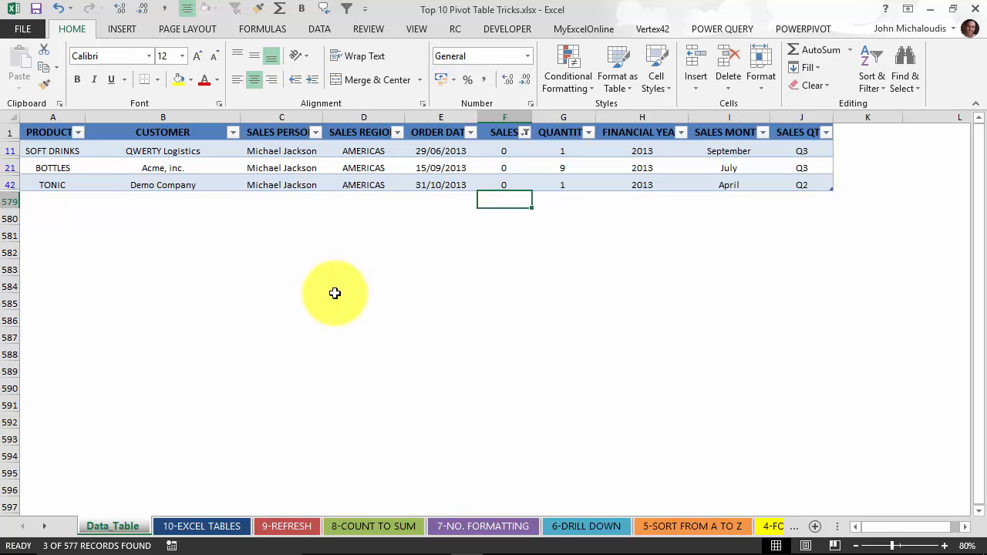
# Remove SALES from the values of the PivotTable on the 8-COUNT TO SUM worksheet and refresh that PivotTable
pyautogui.click(390, 526)
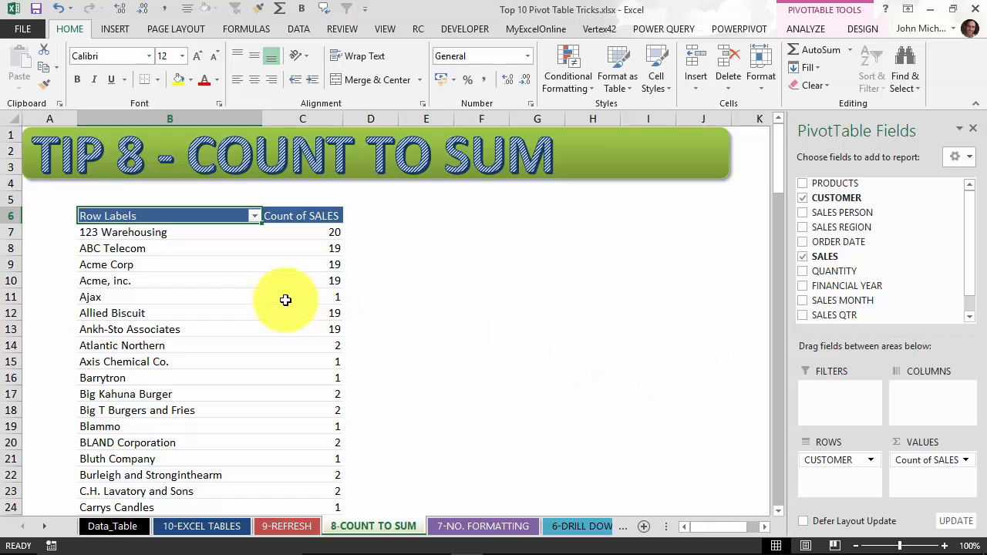
pyautogui.moveTo(931, 462); pyautogui.dragTo(891, 254)
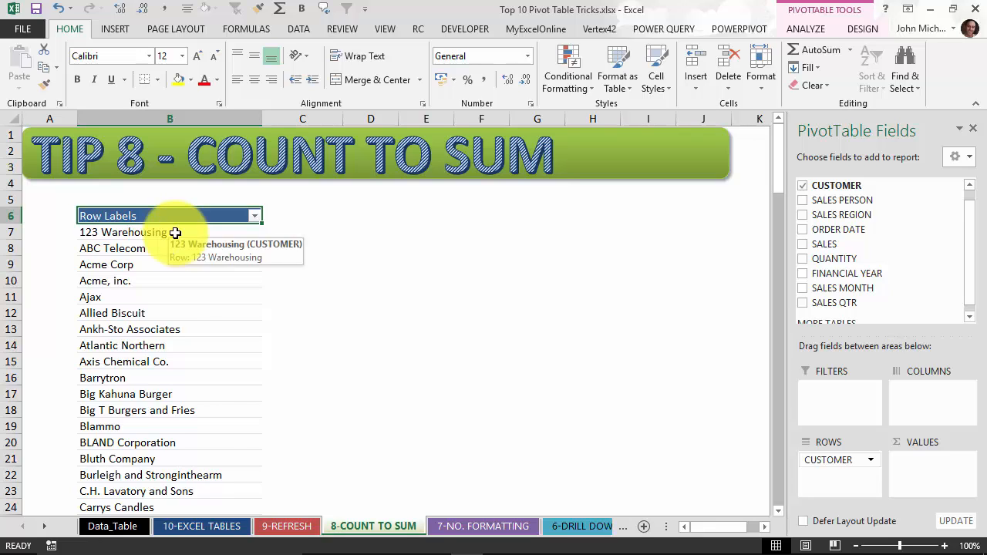
pyautogui.rightClick(176, 233)
pyautogui.click(198, 277)
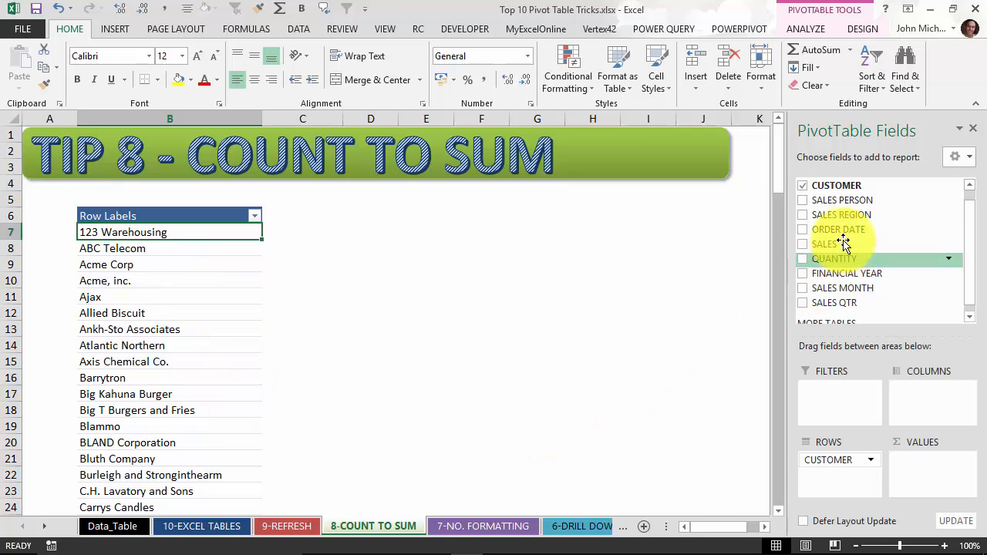
# Add the SALES field to the PivotTable's values as Sum of SALES
pyautogui.moveTo(843, 244); pyautogui.dragTo(937, 475)
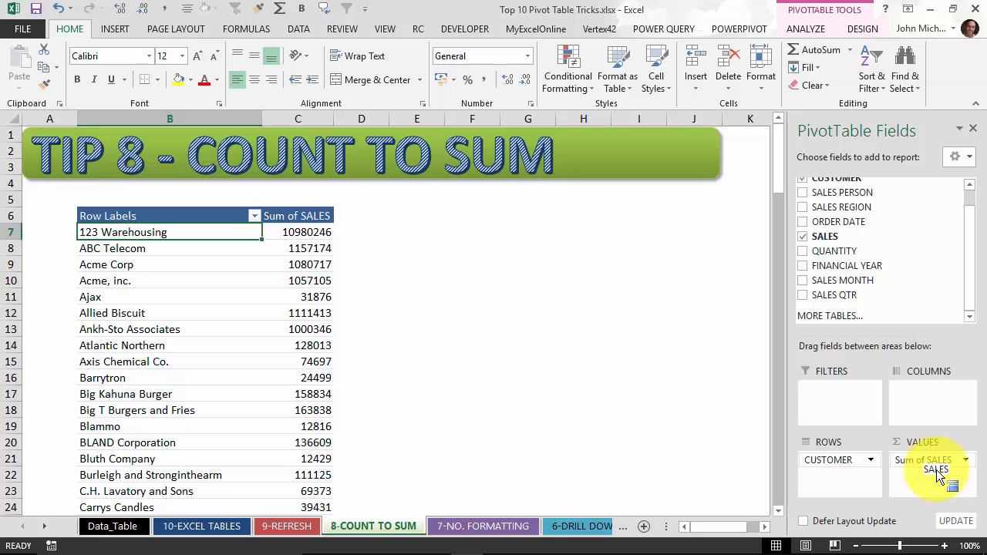
pyautogui.moveTo(936, 474); pyautogui.dragTo(933, 463)
# Copy the whole PivotTable to cell B6 of the 7-NO. FORMATTING worksheet and autofit columns B and C there
pyautogui.hotkey('ctrl', '*')
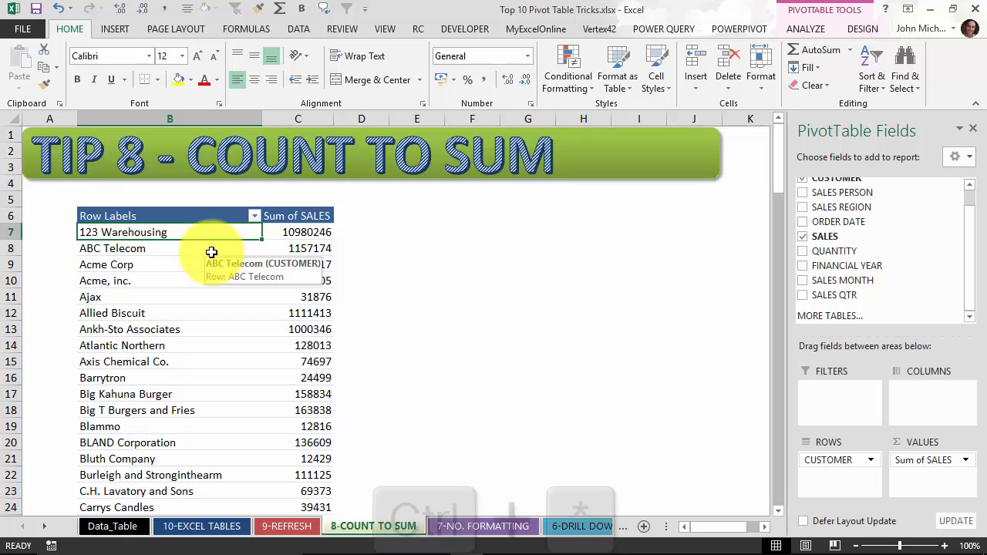
pyautogui.hotkey('ctrl', 'c')
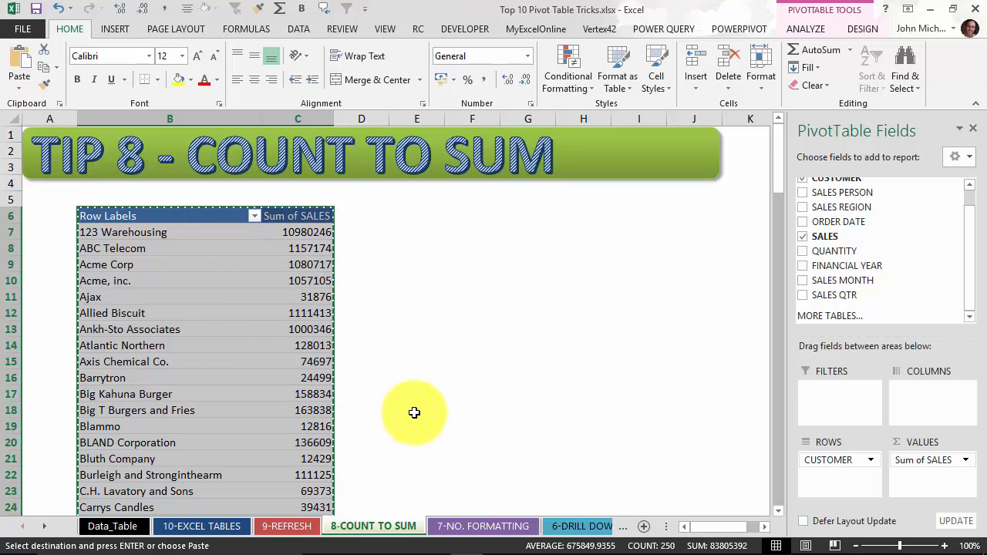
pyautogui.click(476, 526)
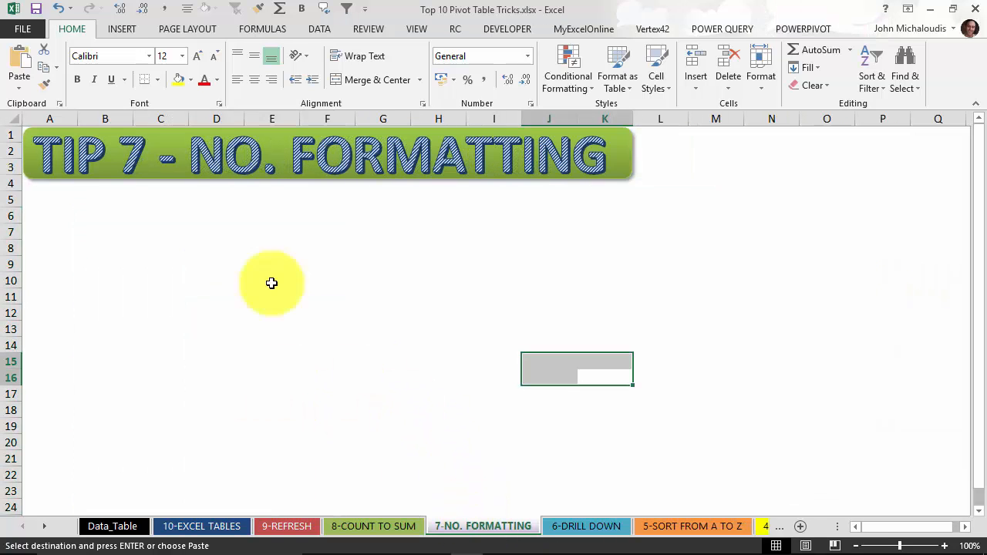
pyautogui.click(100, 213)
pyautogui.hotkey('ctrl', 'v')
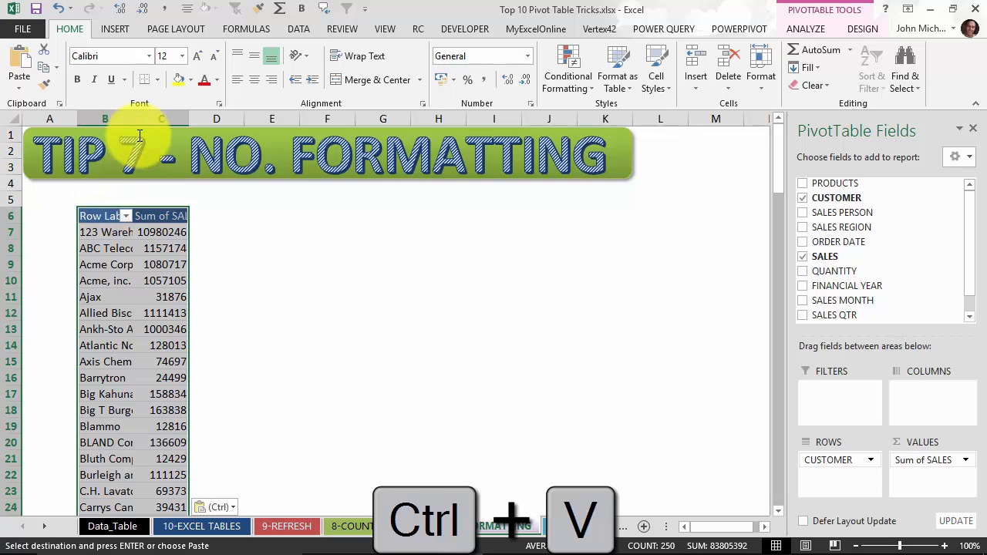
pyautogui.doubleClick(133, 119)
pyautogui.doubleClick(319, 119)
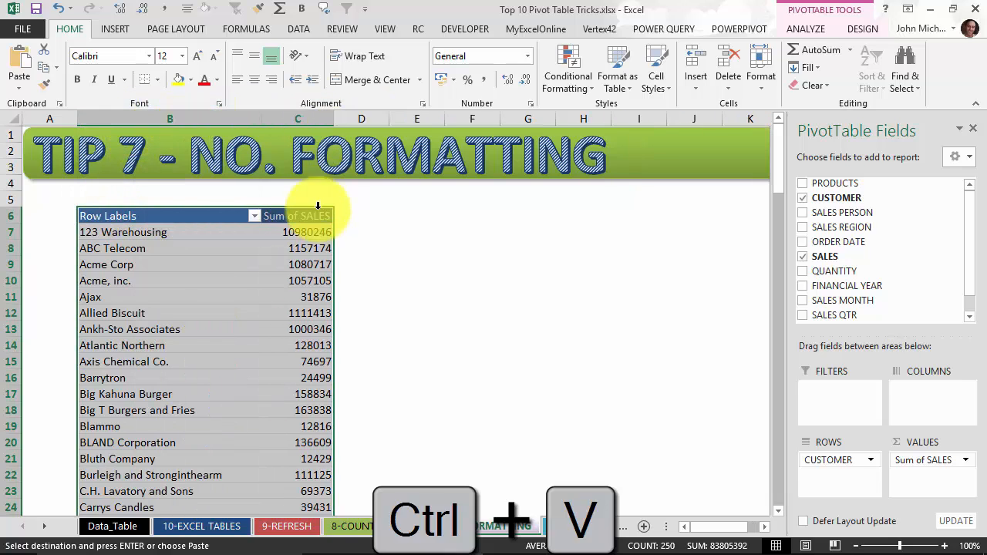
# Select the entire PivotTable on 7-NO. FORMATTING and narrow the selection to its values only
pyautogui.click(323, 228)
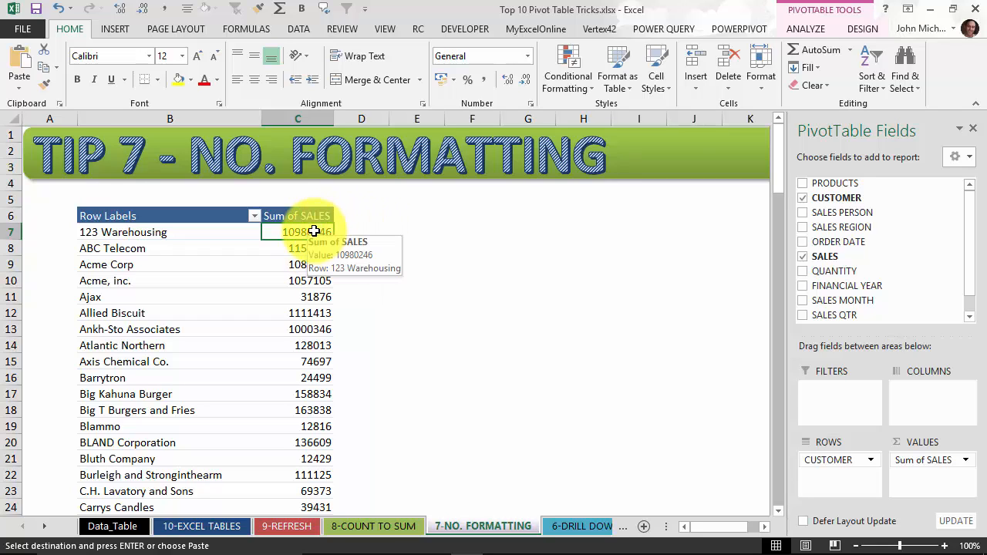
pyautogui.click(823, 28)
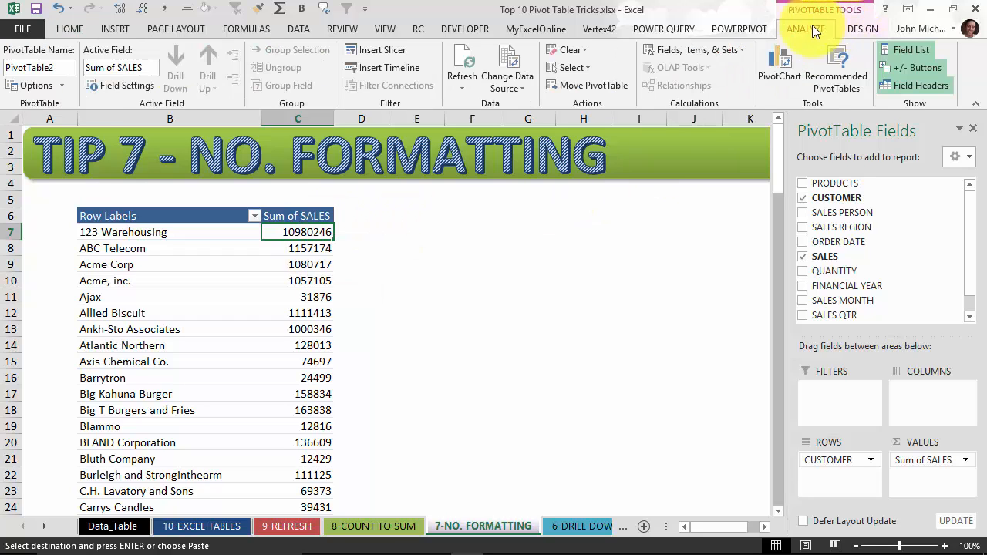
pyautogui.click(580, 67)
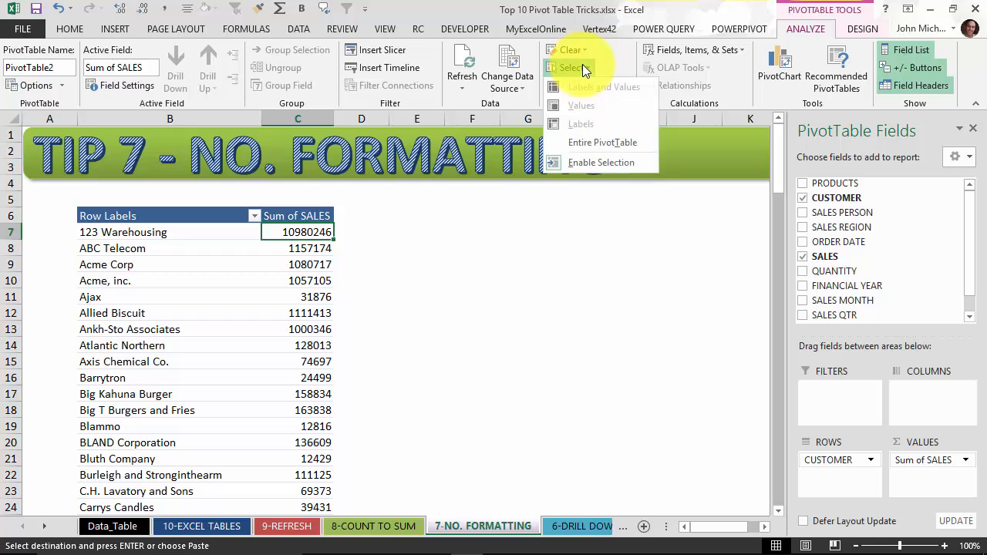
pyautogui.click(589, 142)
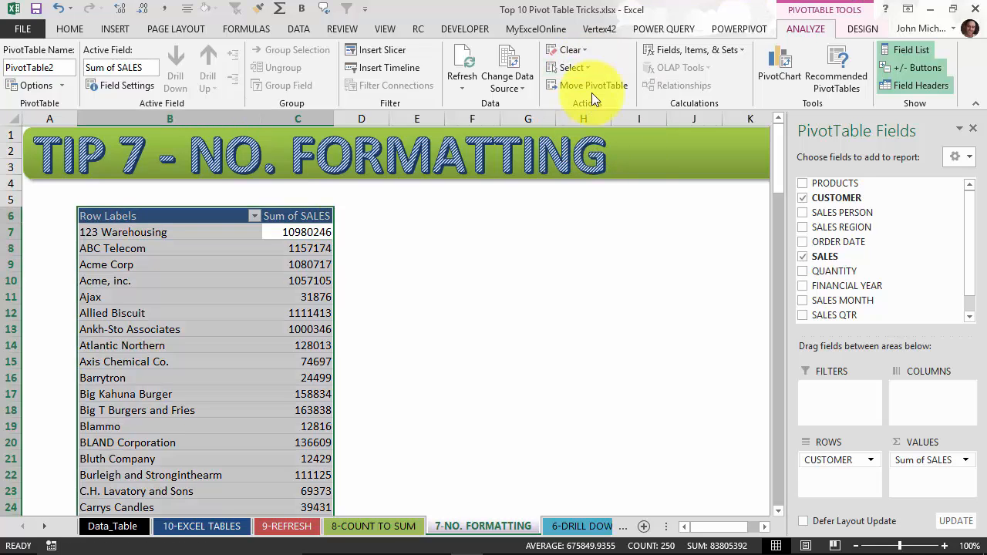
pyautogui.click(587, 67)
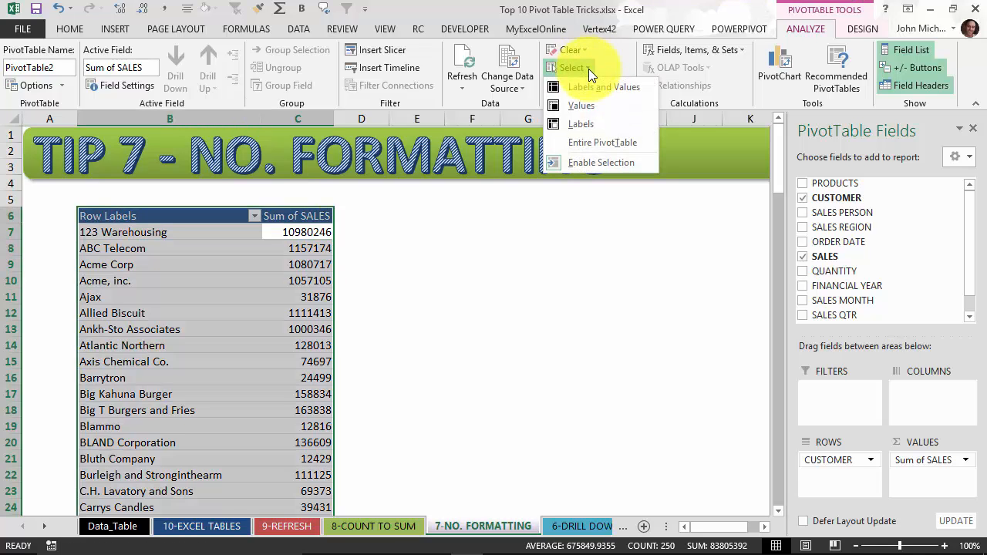
pyautogui.click(607, 105)
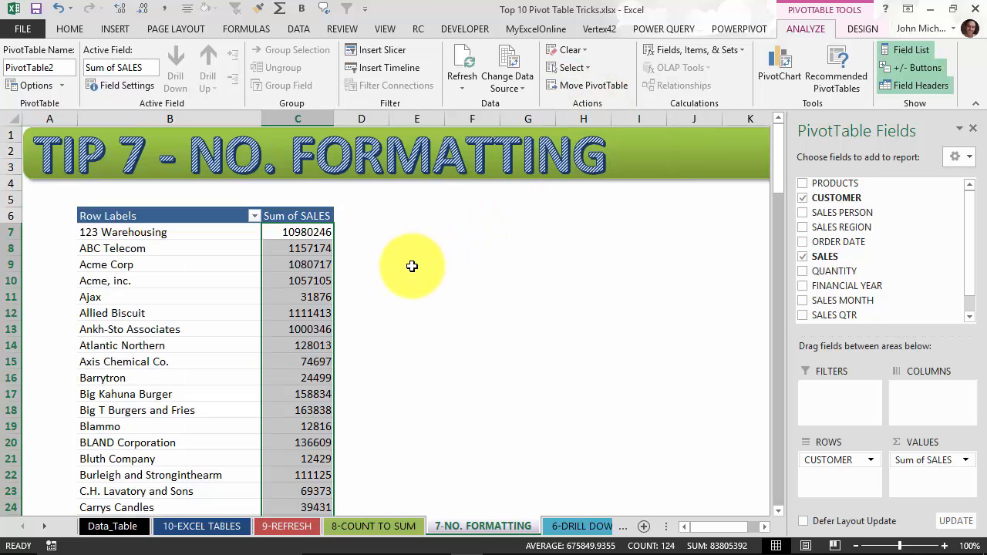
# Format the selected PivotTable values as Number with 0 decimal places, a 1000 separator and negatives in red with a minus sign
pyautogui.hotkey('ctrl', '1')
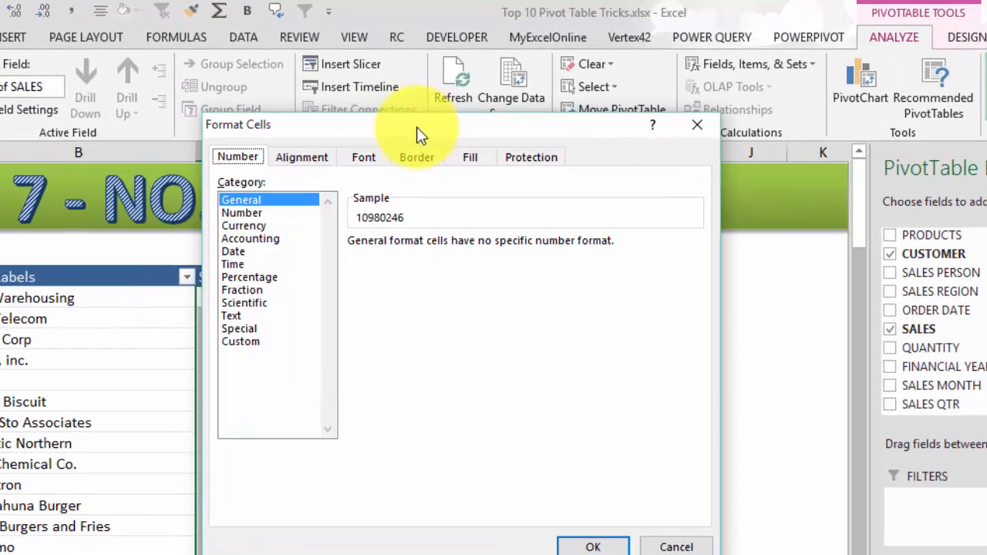
pyautogui.click(242, 213)
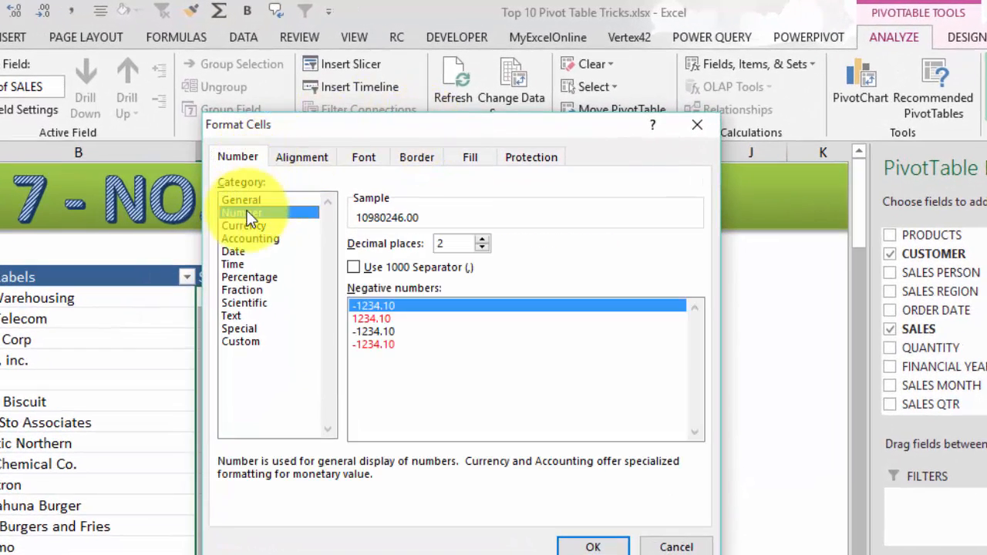
pyautogui.click(483, 247)
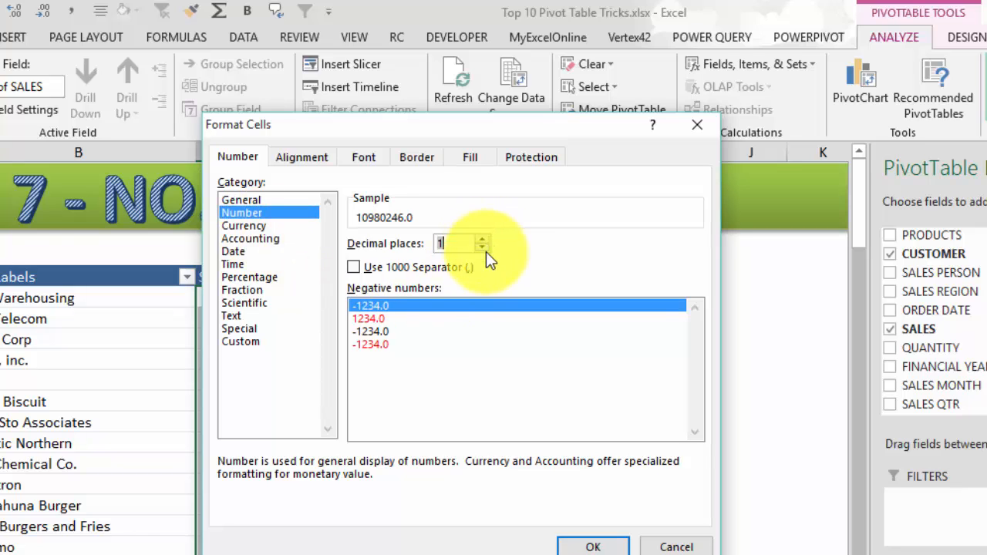
pyautogui.click(483, 247)
pyautogui.click(355, 267)
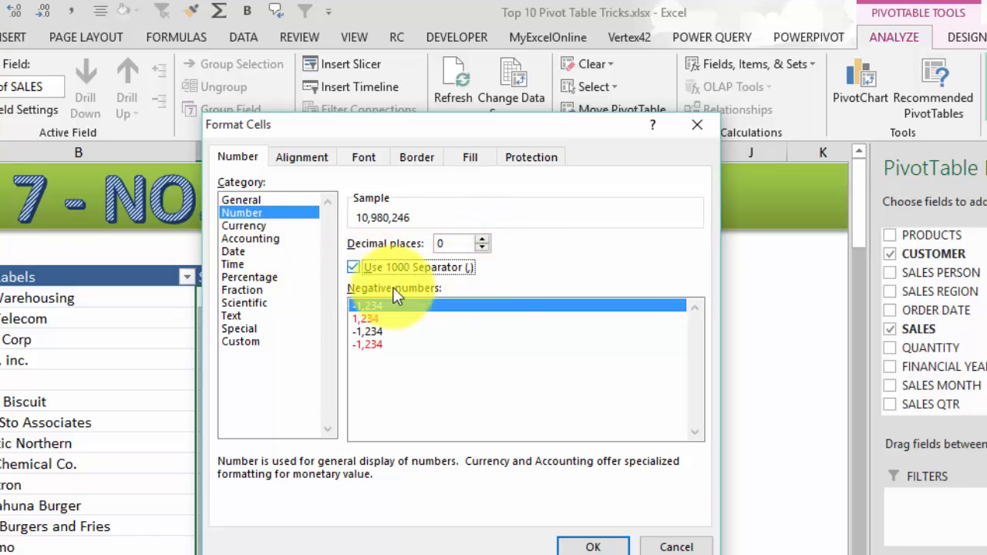
pyautogui.click(395, 344)
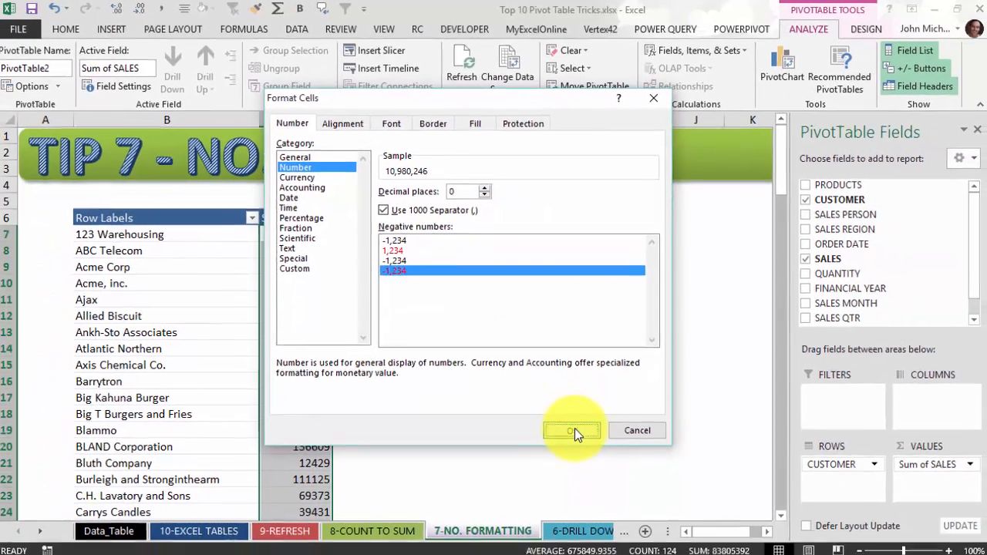
pyautogui.click(575, 430)
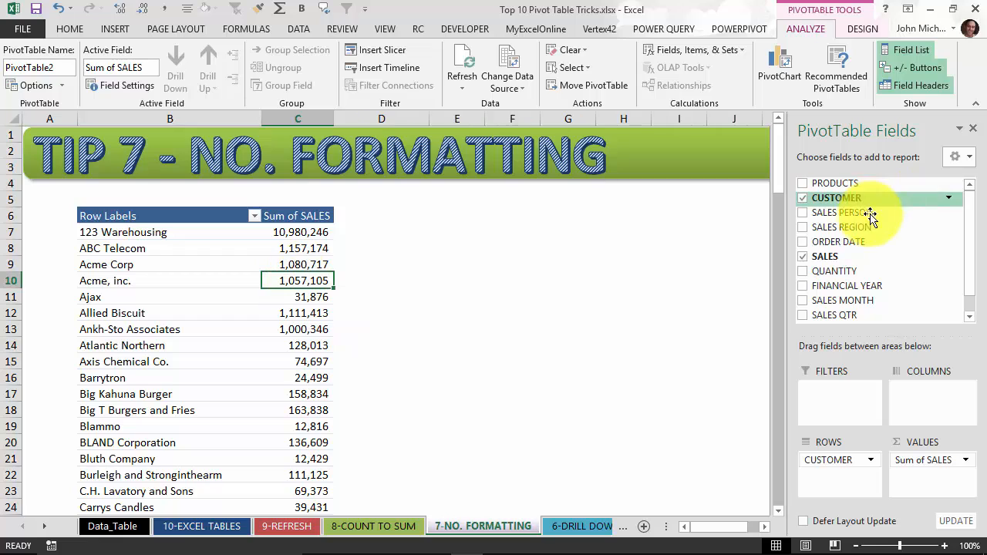
# Add the SALES field to the values of the 7-NO. FORMATTING PivotTable a second time
pyautogui.moveTo(848, 257); pyautogui.dragTo(936, 471)
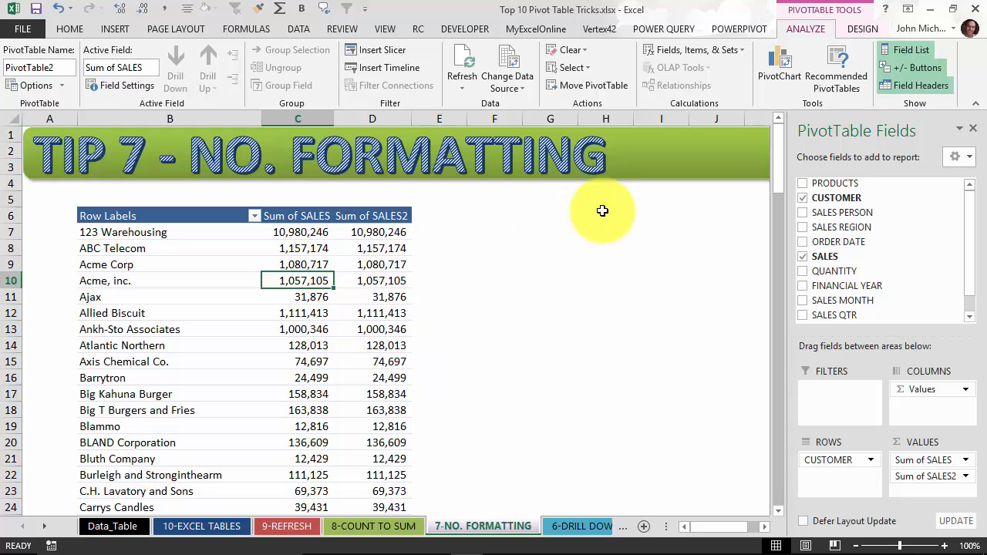
pyautogui.click(391, 247)
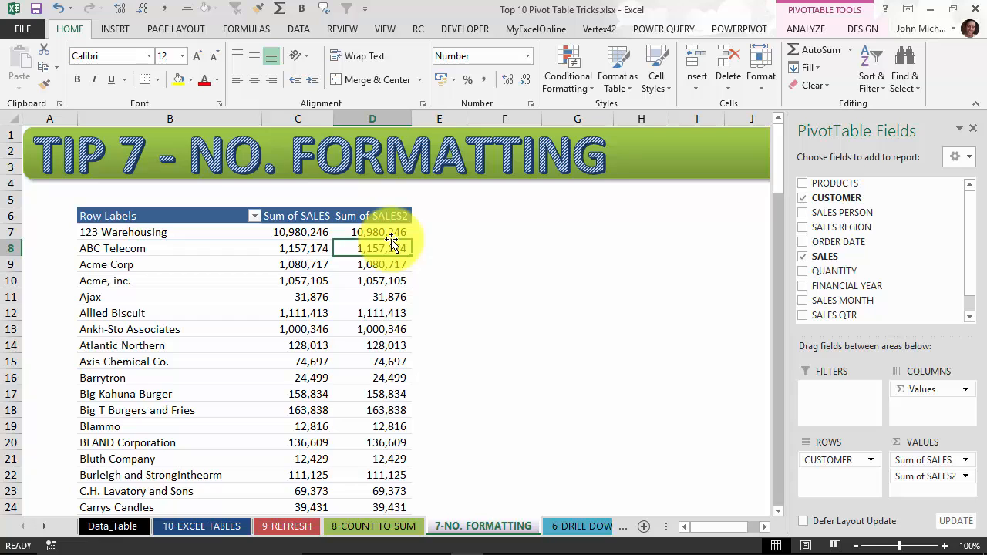
# Copy the whole PivotTable to cell A6 of the 6-DRILL DOWN worksheet and autofit columns A to C there
pyautogui.click(303, 247)
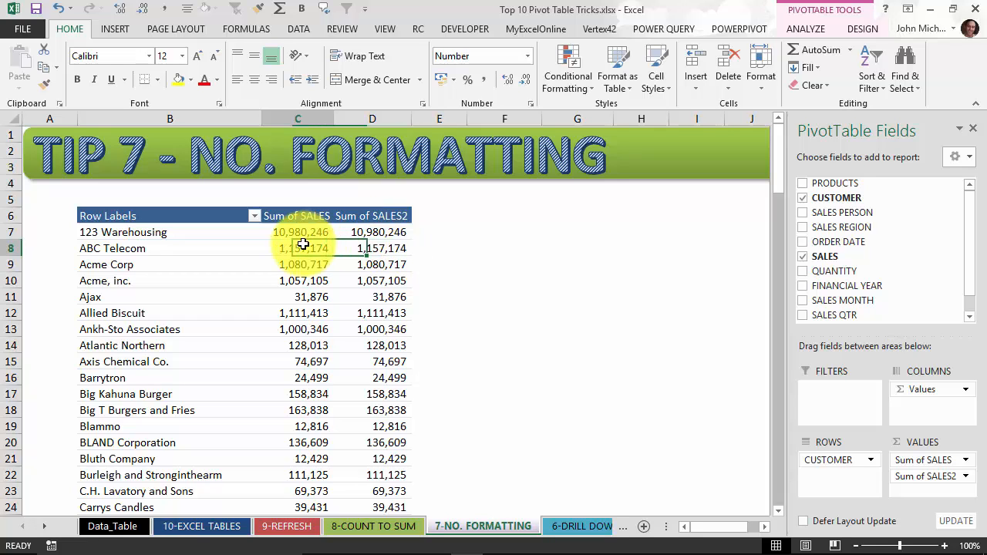
pyautogui.press('ctrl+KP_Multiply')
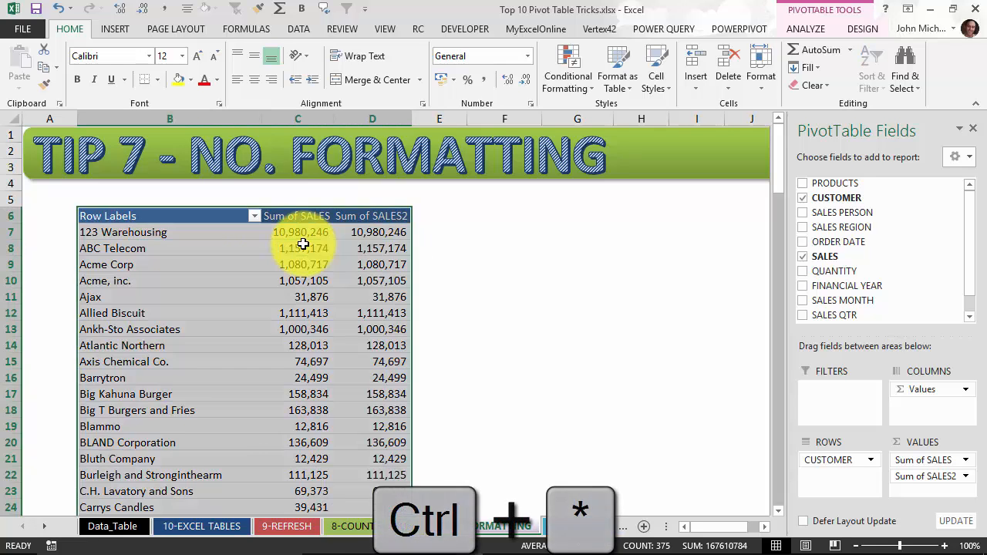
pyautogui.hotkey('ctrl', 'c')
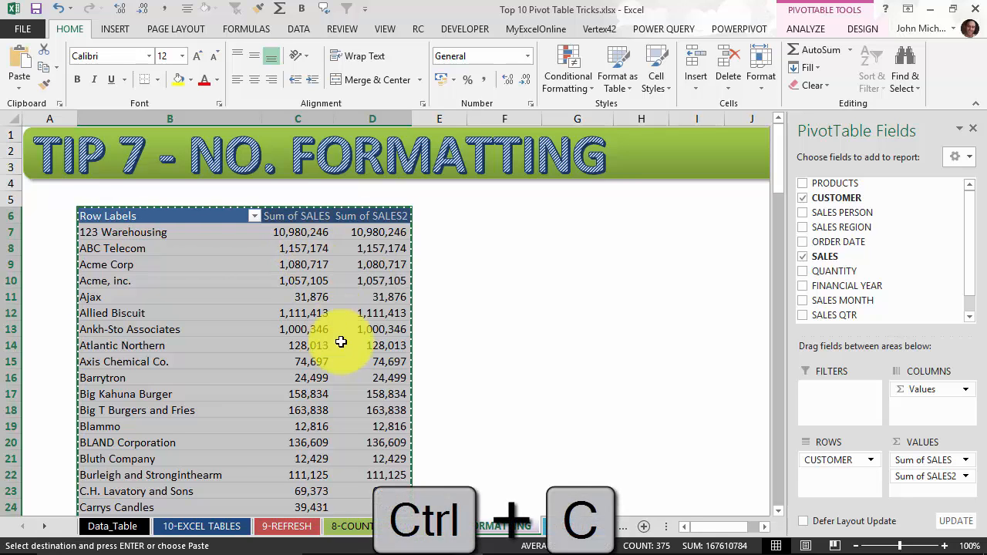
pyautogui.click(584, 525)
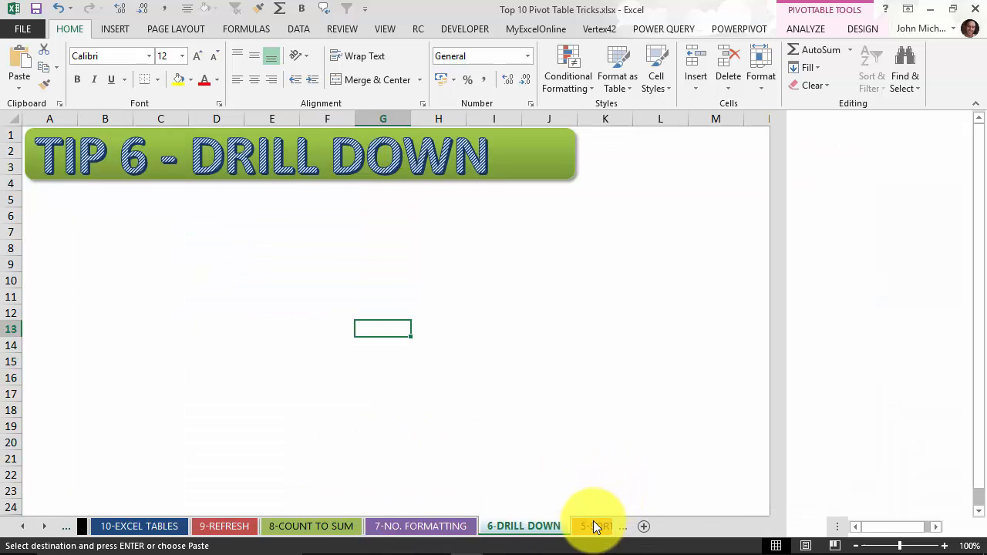
pyautogui.click(72, 211)
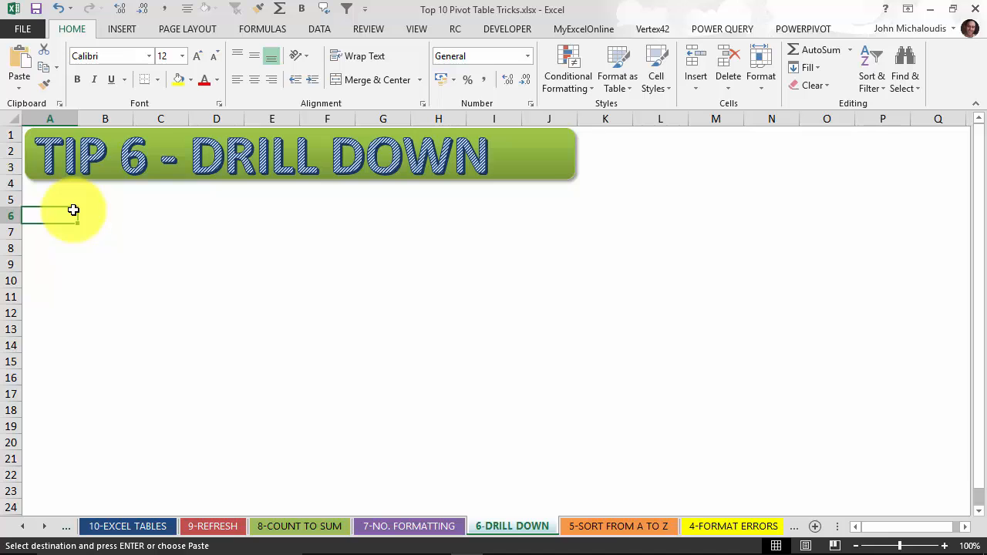
pyautogui.hotkey('ctrl', 'v')
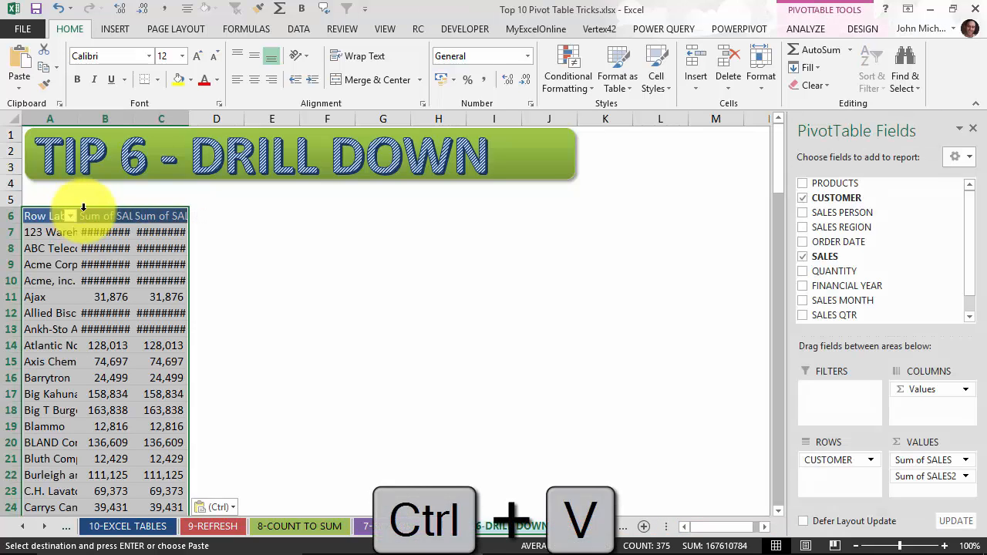
pyautogui.doubleClick(132, 118)
pyautogui.doubleClick(207, 118)
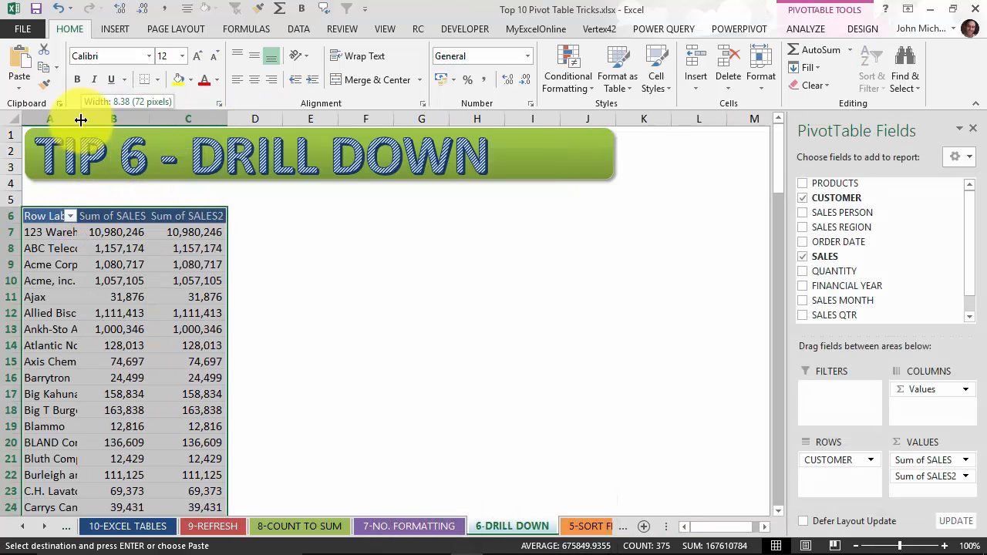
pyautogui.doubleClick(78, 118)
# Remove Sum of SALES2 from the values of the PivotTable on 6-DRILL DOWN
pyautogui.moveTo(907, 475); pyautogui.dragTo(324, 235)
pyautogui.click(321, 235)
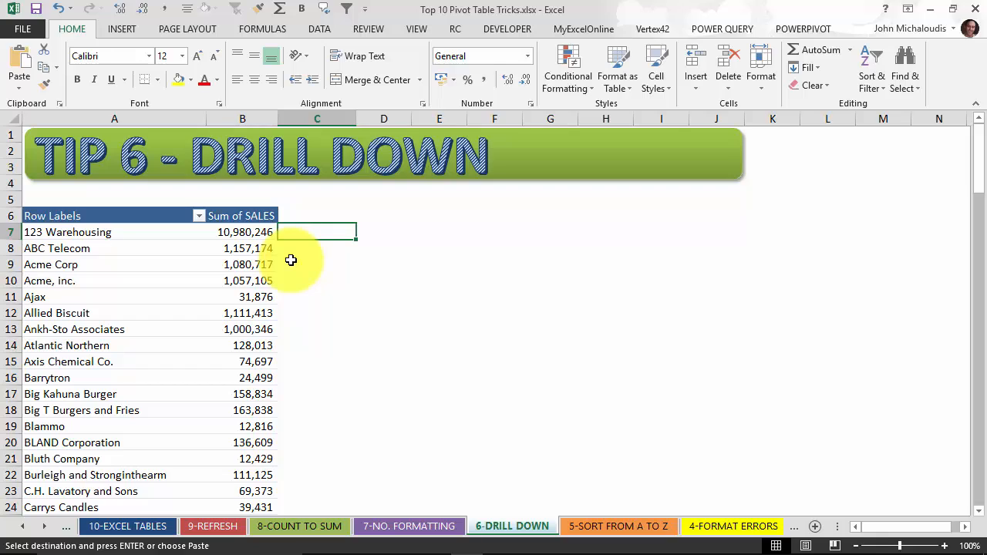
pyautogui.moveTo(977, 158); pyautogui.dragTo(969, 115)
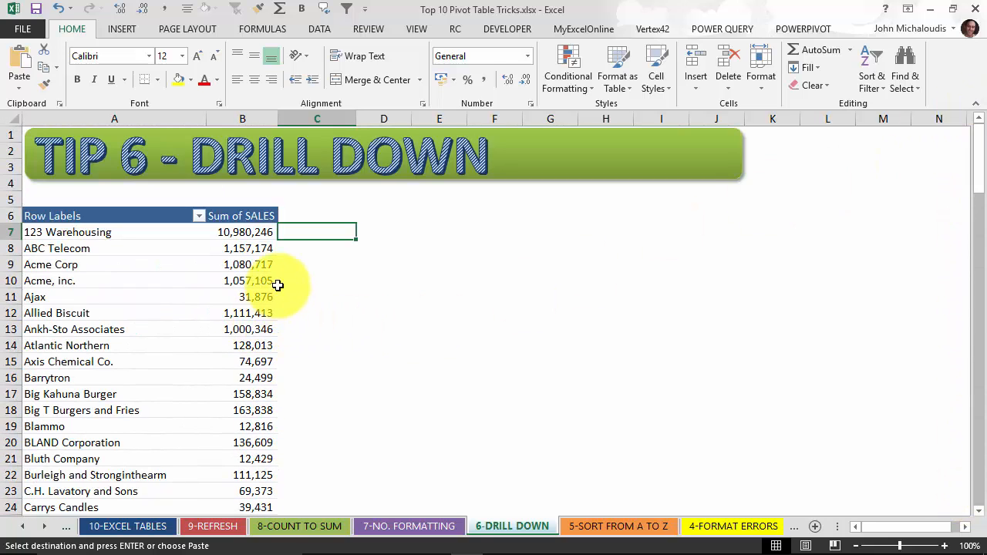
# Drill down into the 123 Warehousing sales value in B7 and autofit the CUSTOMER column of the resulting detail table
pyautogui.click(254, 235)
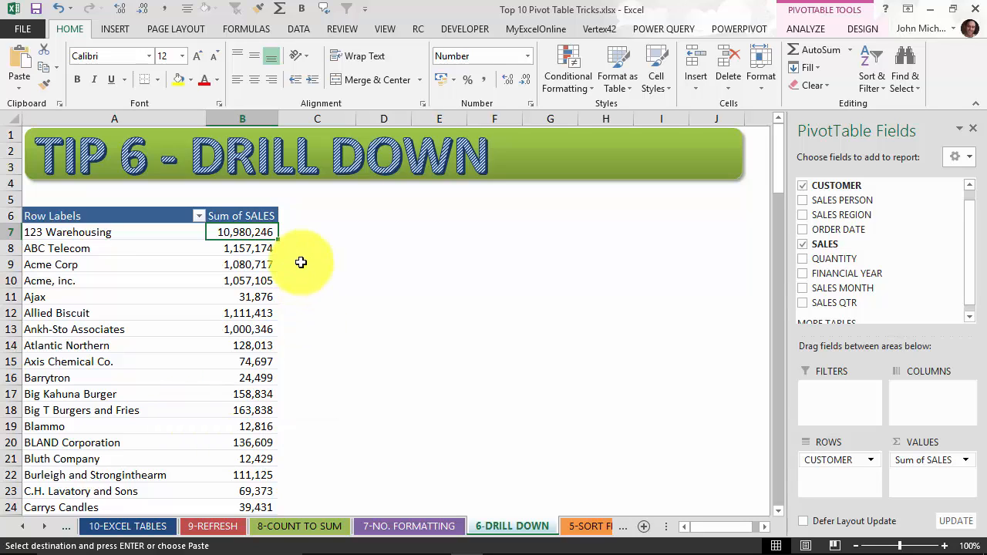
pyautogui.doubleClick(258, 231)
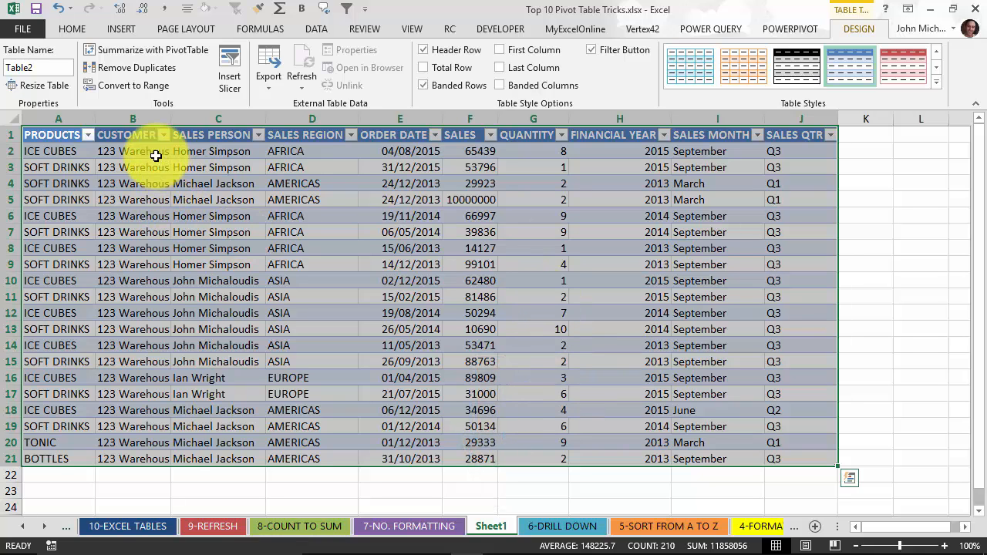
pyautogui.moveTo(147, 138); pyautogui.dragTo(136, 455)
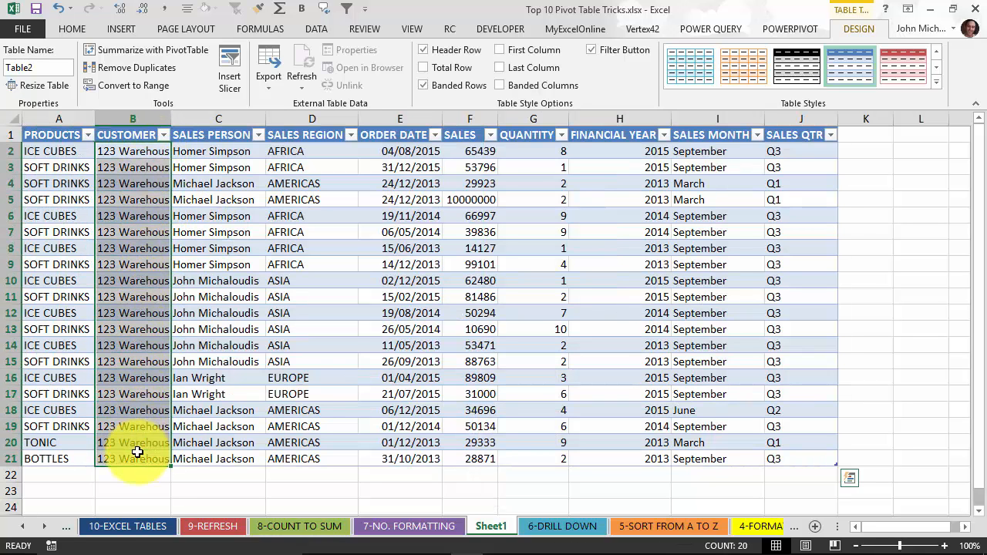
pyautogui.doubleClick(171, 118)
pyautogui.click(168, 166)
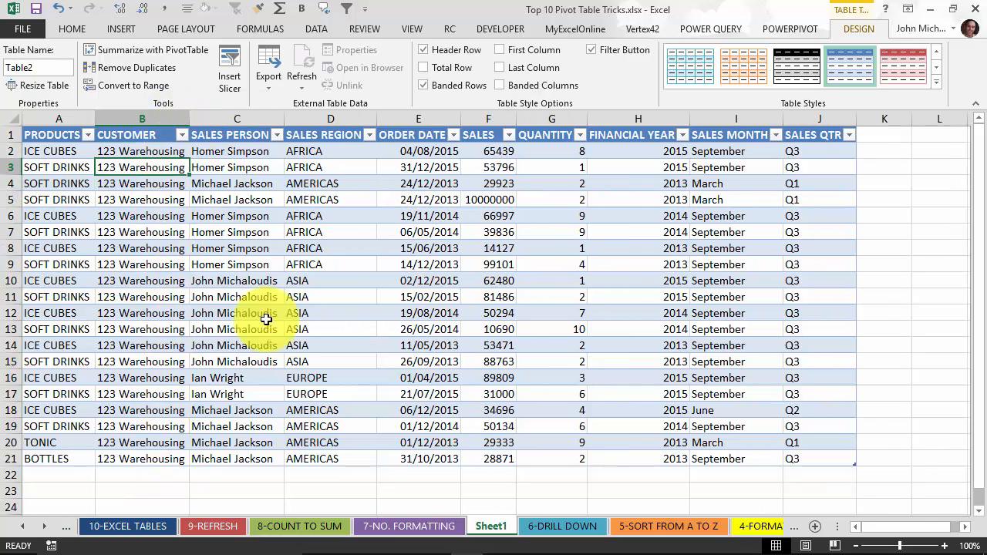
# Undo the CUSTOMER column autofit and delete the drill-down worksheet Sheet1
pyautogui.click(500, 200)
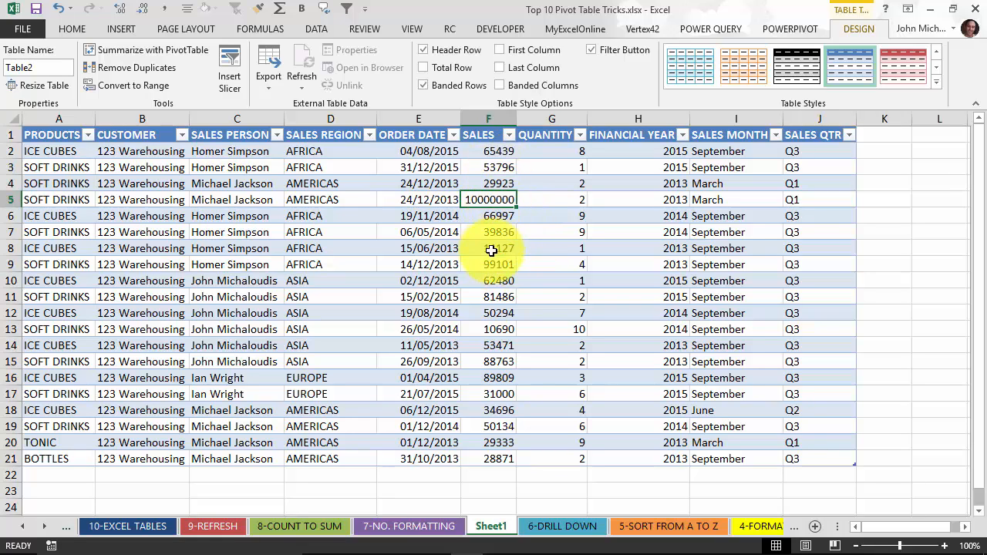
pyautogui.rightClick(498, 526)
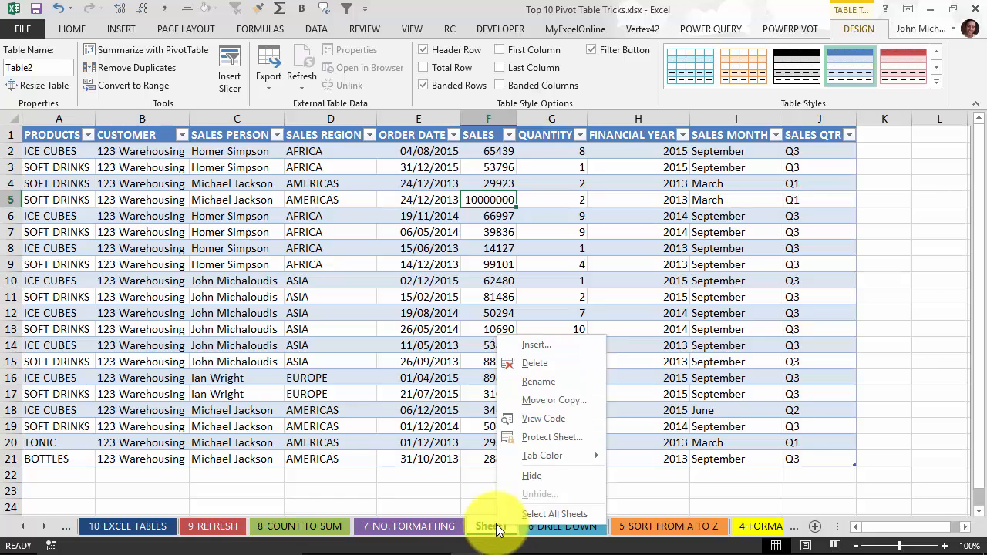
pyautogui.click(539, 253)
pyautogui.hotkey('ctrl', 'z')
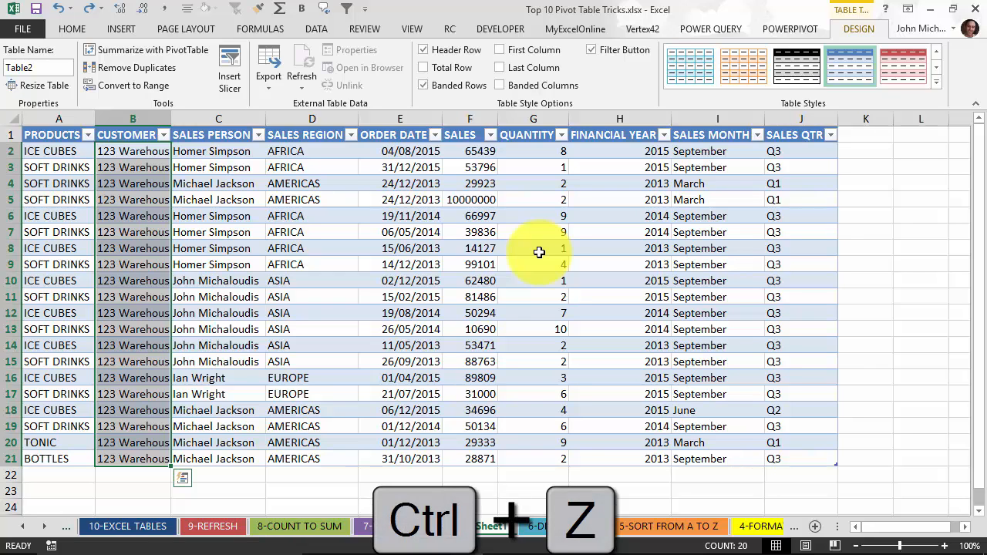
pyautogui.hotkey('ctrl', 'z')
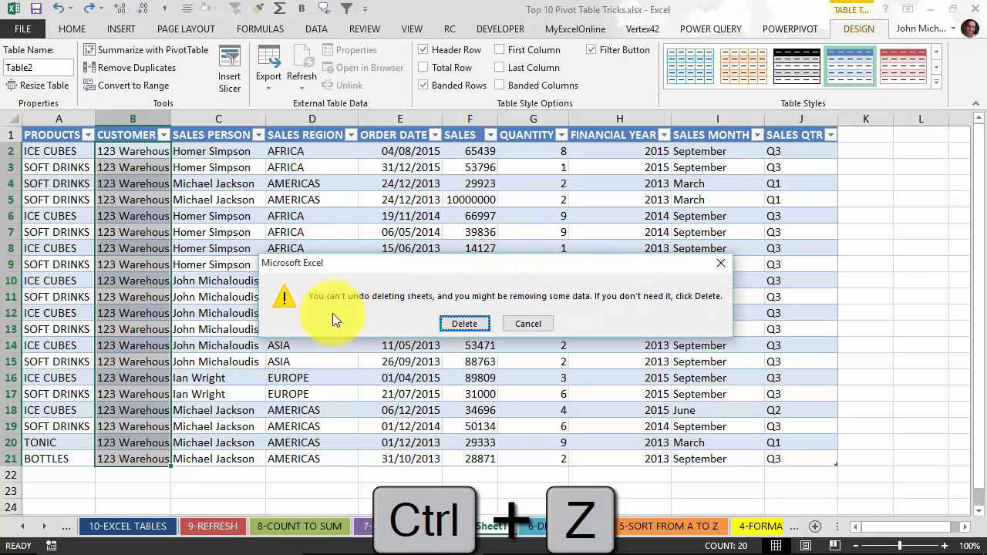
pyautogui.click(474, 323)
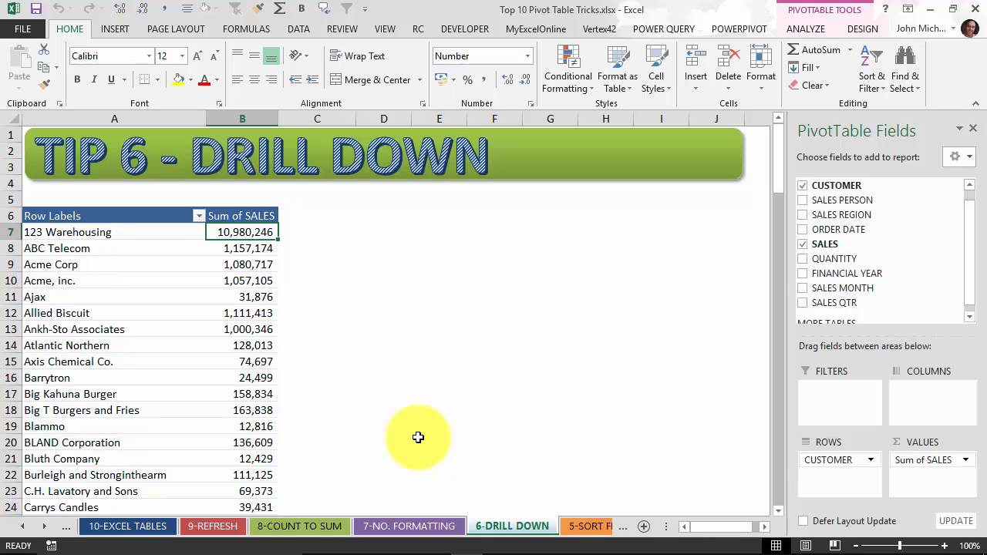
# Copy the whole 6-DRILL DOWN PivotTable to cell A5 of the 5-SORT FROM A TO Z worksheet and autofit column A there
pyautogui.click(247, 264)
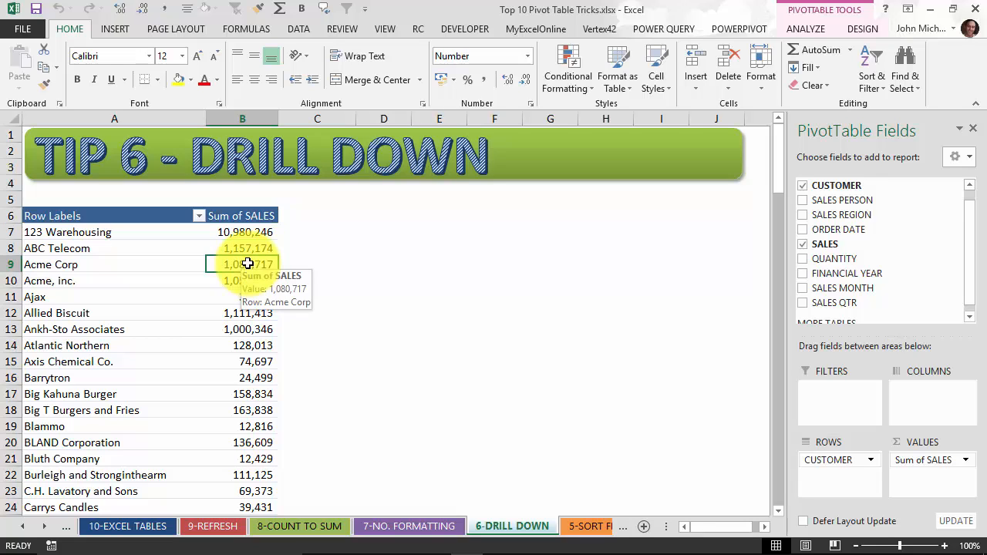
pyautogui.hotkey('ctrl', '*')
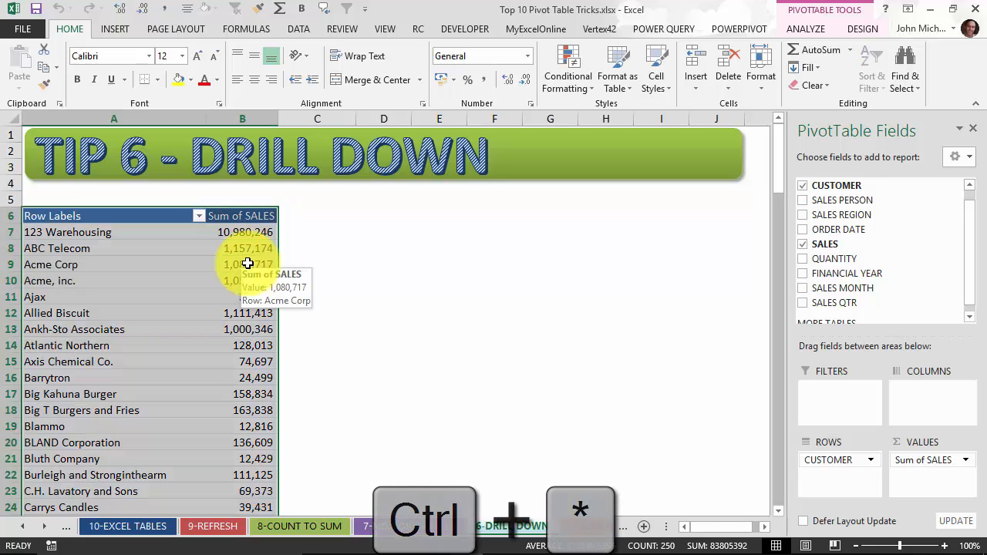
pyautogui.hotkey('ctrl', 'c')
pyautogui.click(583, 526)
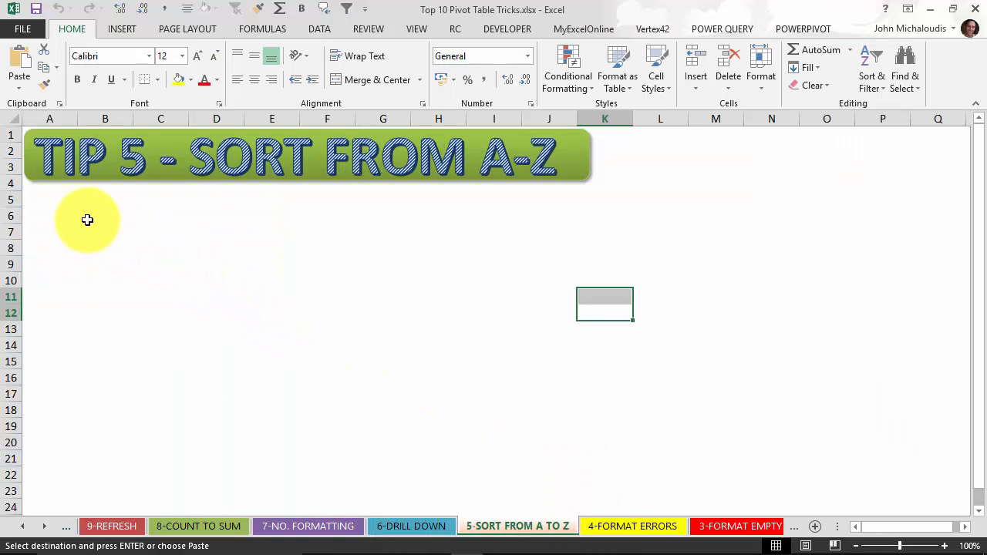
pyautogui.click(67, 207)
pyautogui.hotkey('ctrl', 'v')
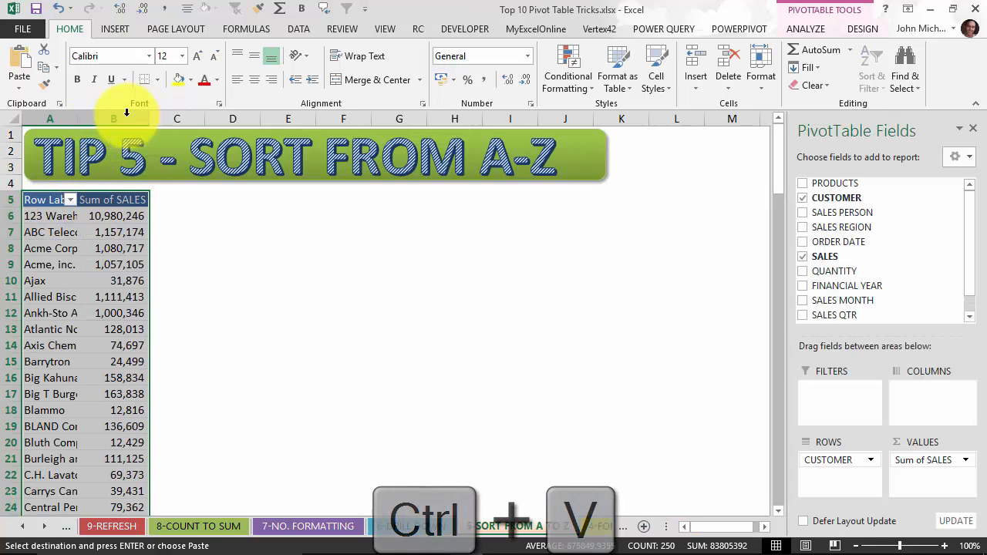
pyautogui.doubleClick(80, 116)
# Select a value in the copied PivotTable and examine the order of the fields in its field list
pyautogui.click(234, 263)
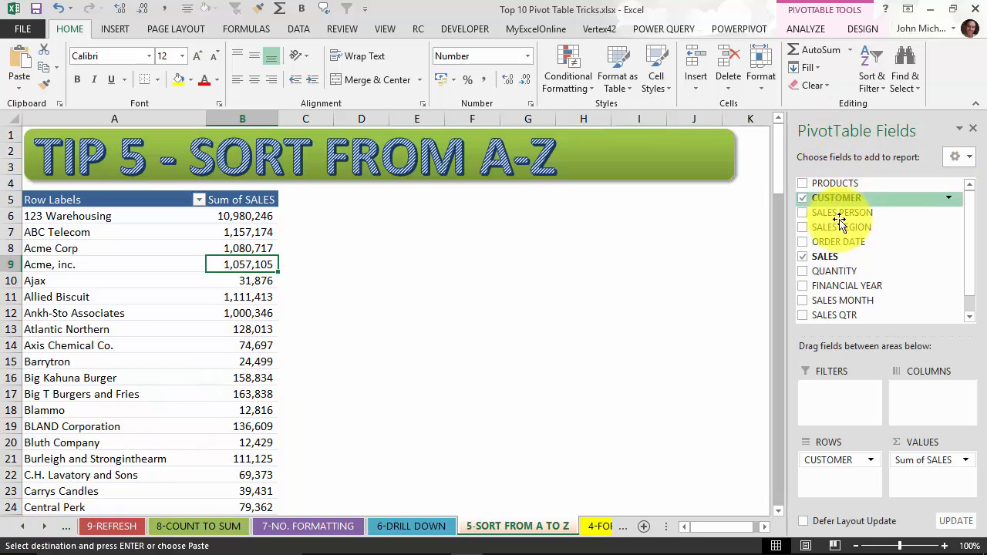
pyautogui.scroll(-1, 863, 262)
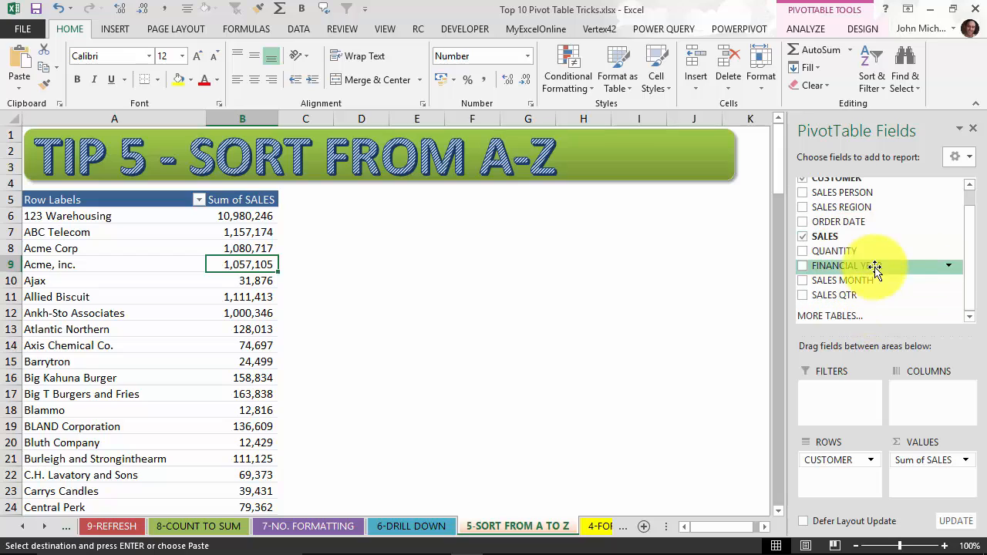
pyautogui.scroll(1, 894, 216)
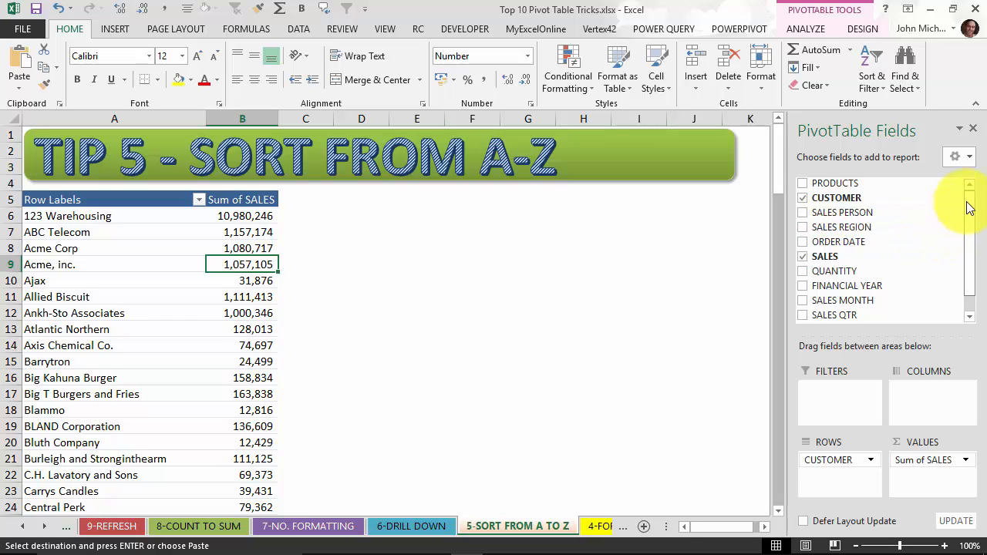
pyautogui.moveTo(972, 214); pyautogui.dragTo(973, 256)
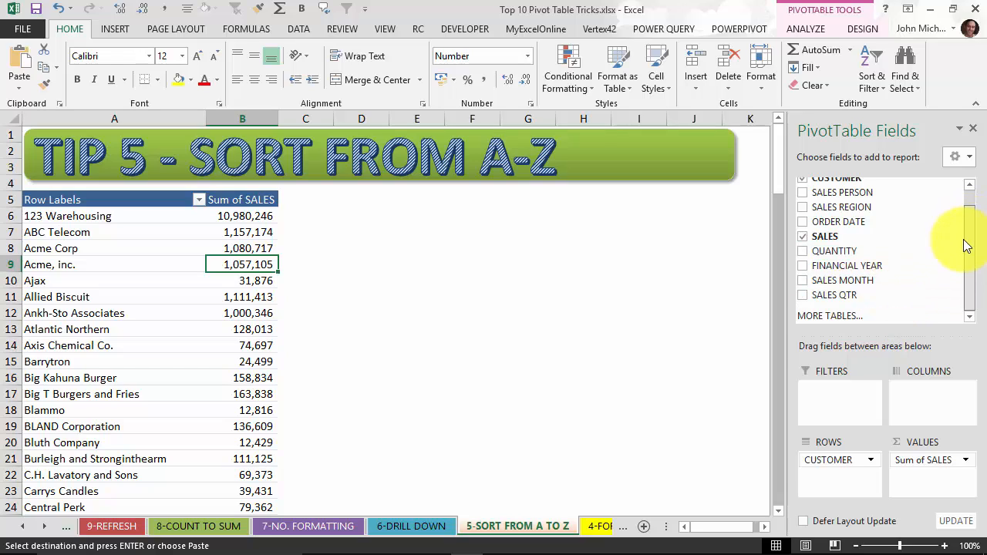
pyautogui.moveTo(966, 245); pyautogui.dragTo(963, 198)
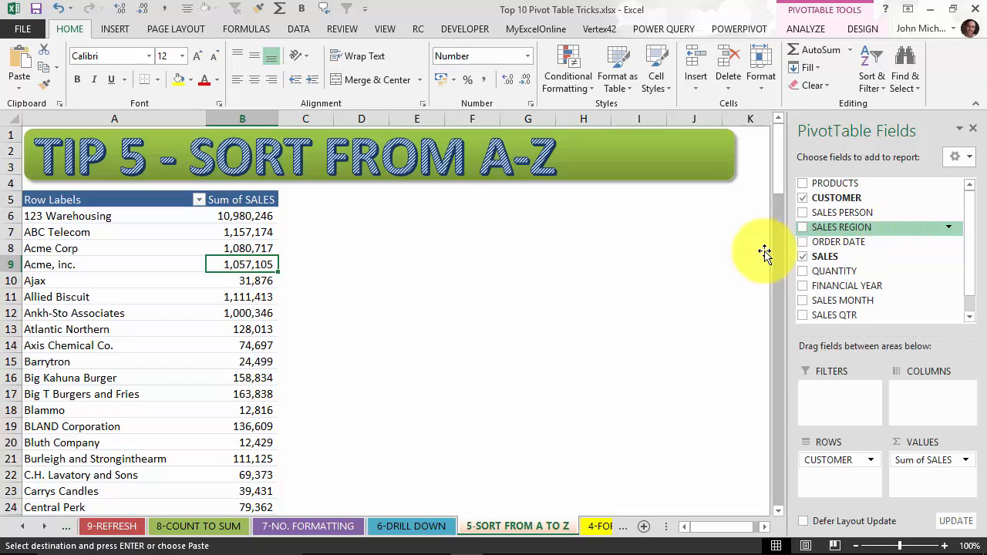
# Set the PivotTable's field list on the 5-SORT FROM A TO Z worksheet to Sort A to Z and review the field order
pyautogui.rightClick(235, 271)
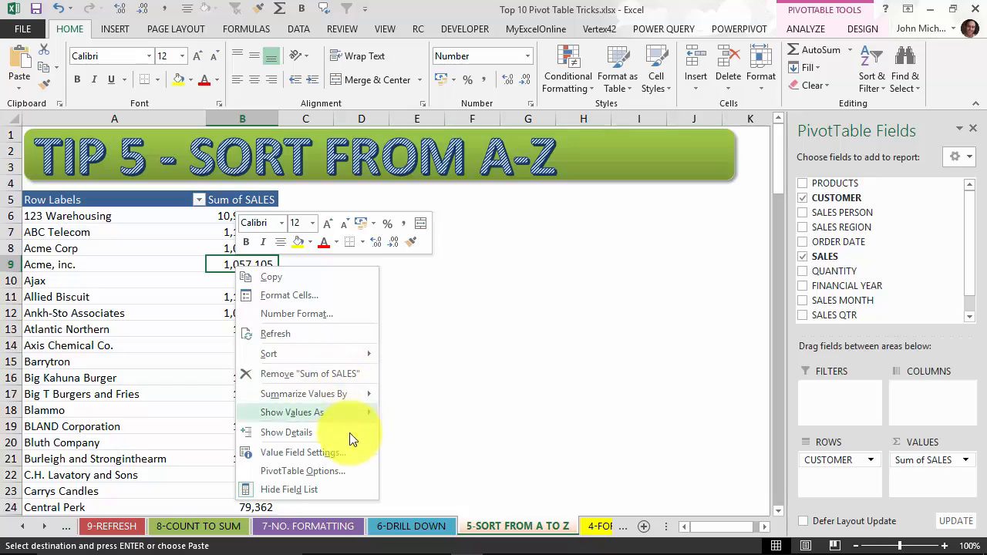
pyautogui.click(338, 470)
pyautogui.moveTo(399, 205); pyautogui.dragTo(424, 117)
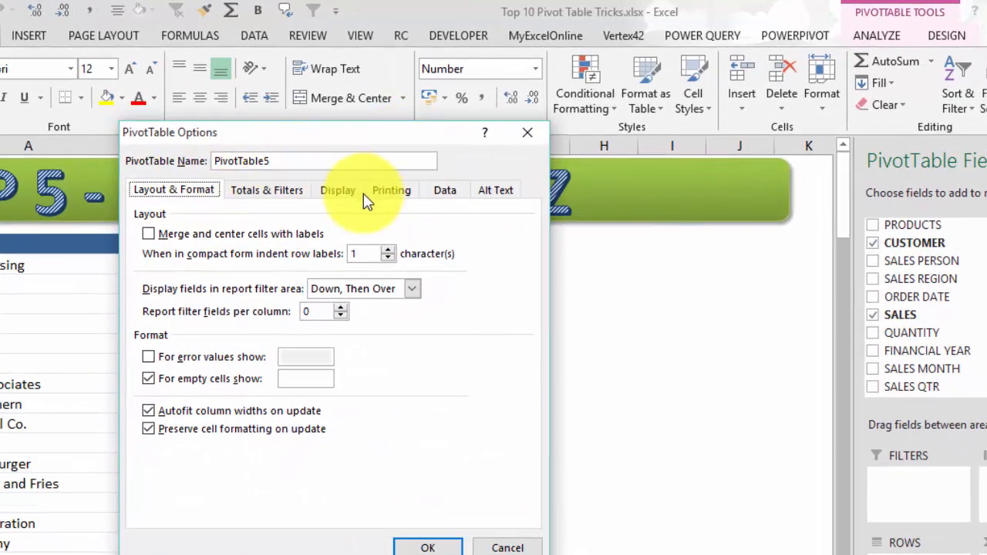
pyautogui.click(366, 170)
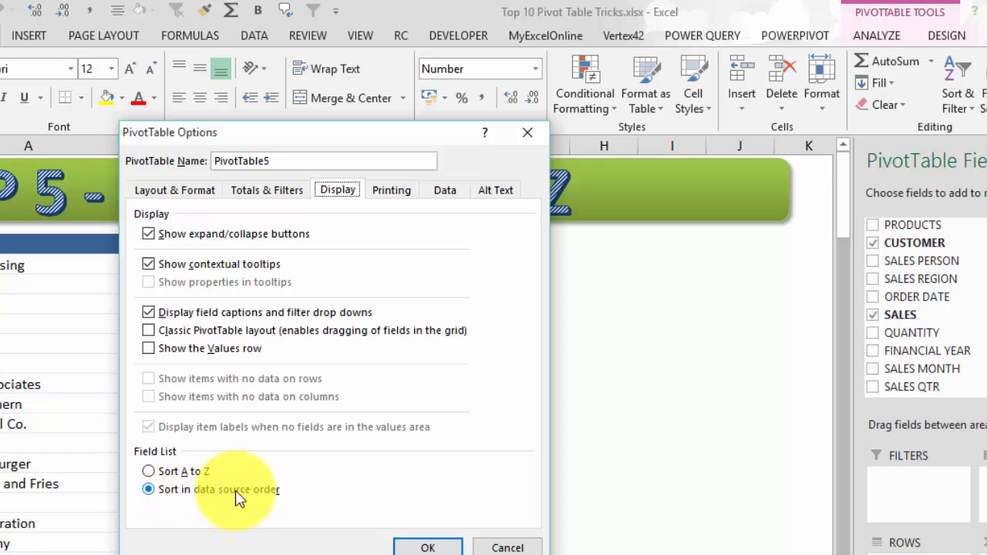
pyautogui.click(172, 473)
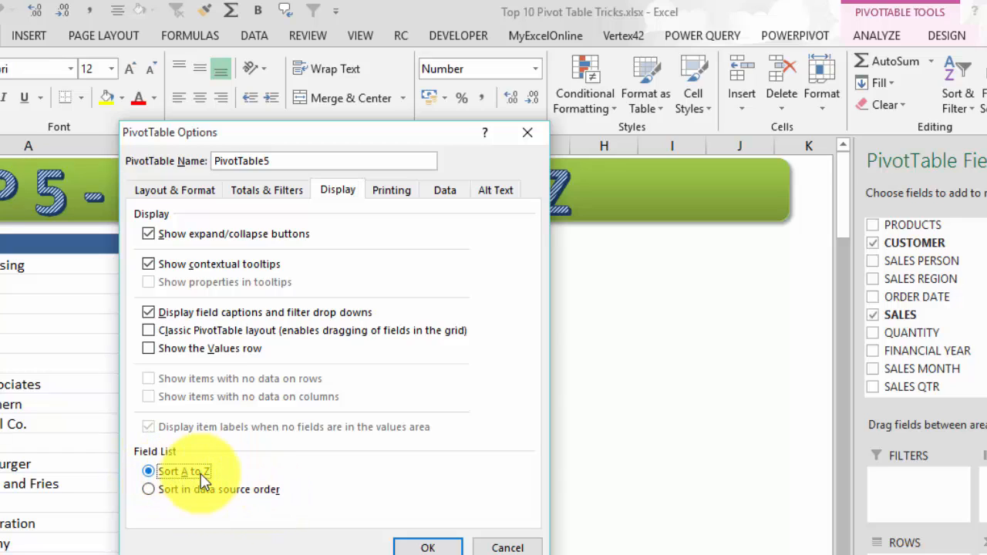
pyautogui.click(428, 547)
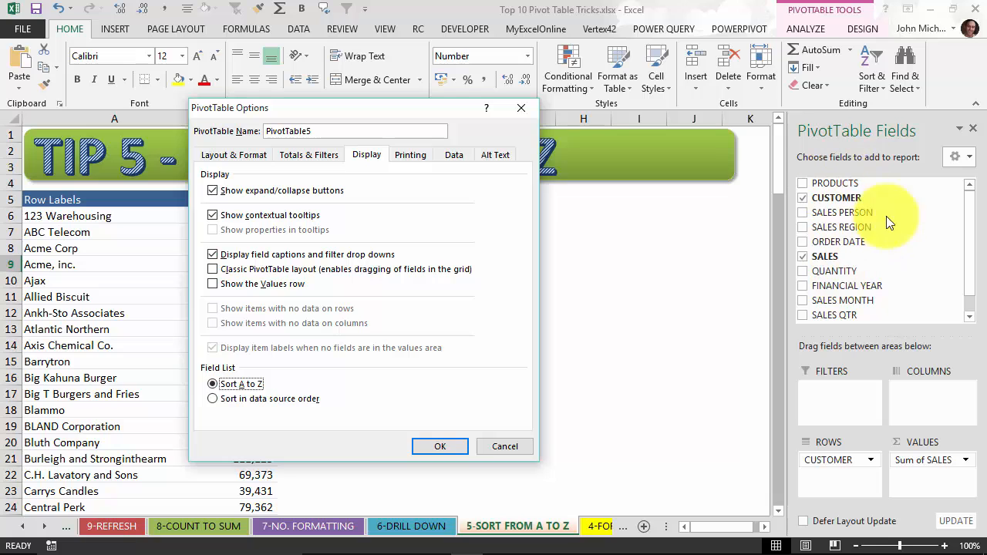
pyautogui.click(444, 445)
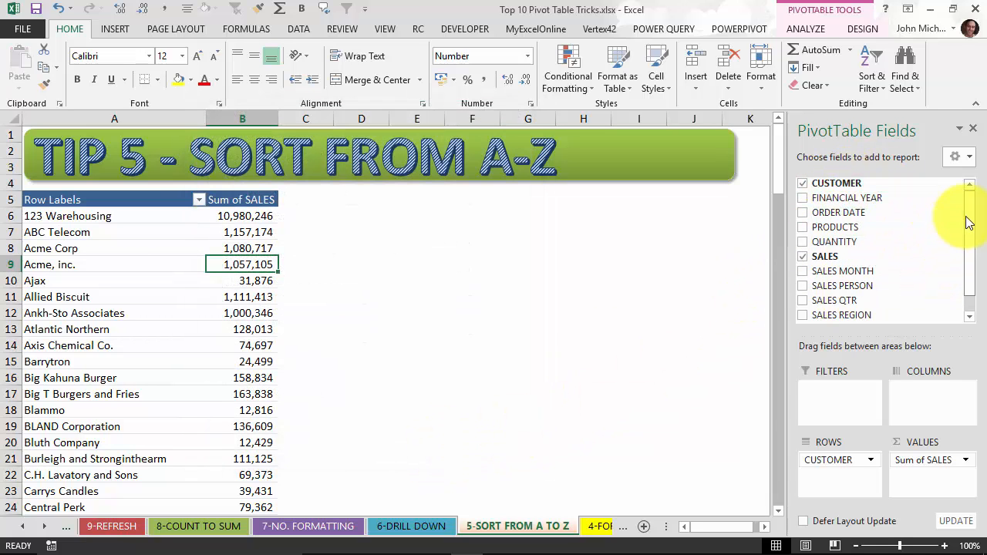
pyautogui.scroll(-1, 965, 222)
pyautogui.moveTo(967, 224); pyautogui.dragTo(968, 208)
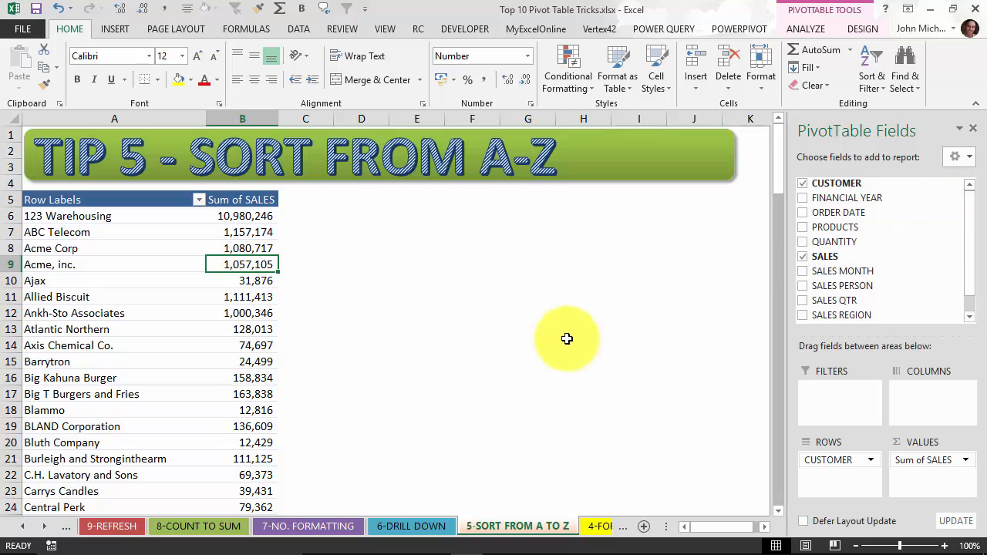
# Copy the whole PivotTable to cell B5 of the 4-FORMAT ERRORS worksheet and autofit columns B and C there
pyautogui.hotkey('ctrl', '*')
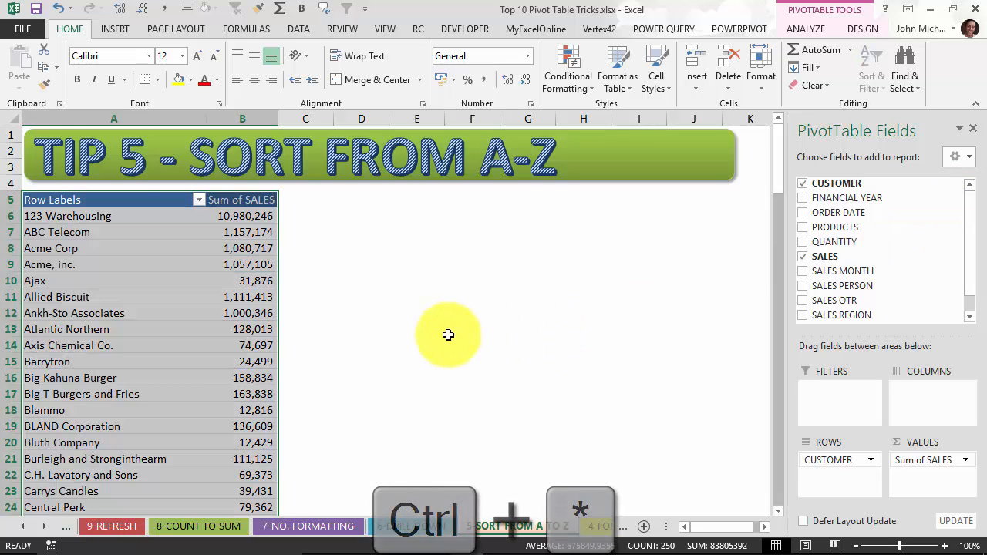
pyautogui.hotkey('ctrl', 'c')
pyautogui.hotkey('ctrl', 'pagedown')
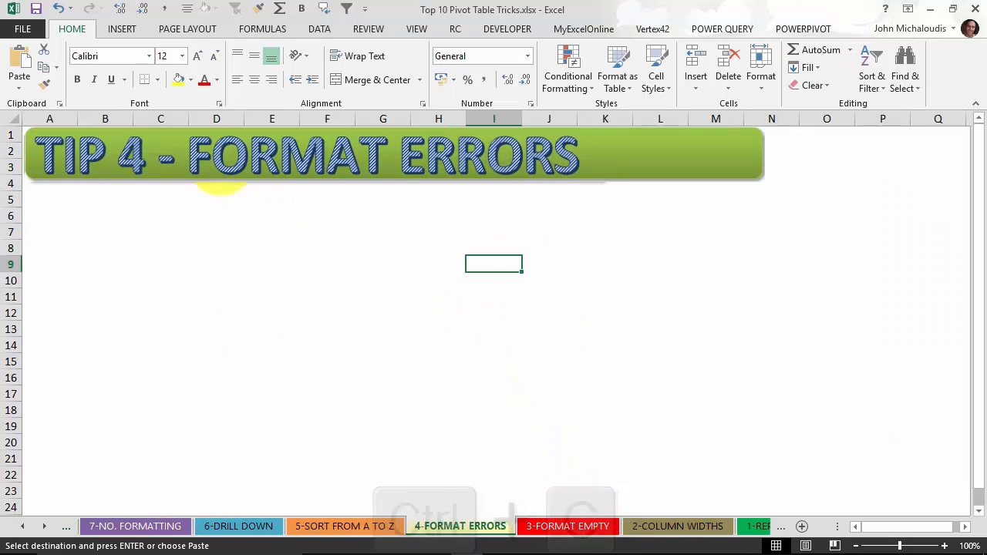
pyautogui.click(83, 205)
pyautogui.hotkey('ctrl', 'v')
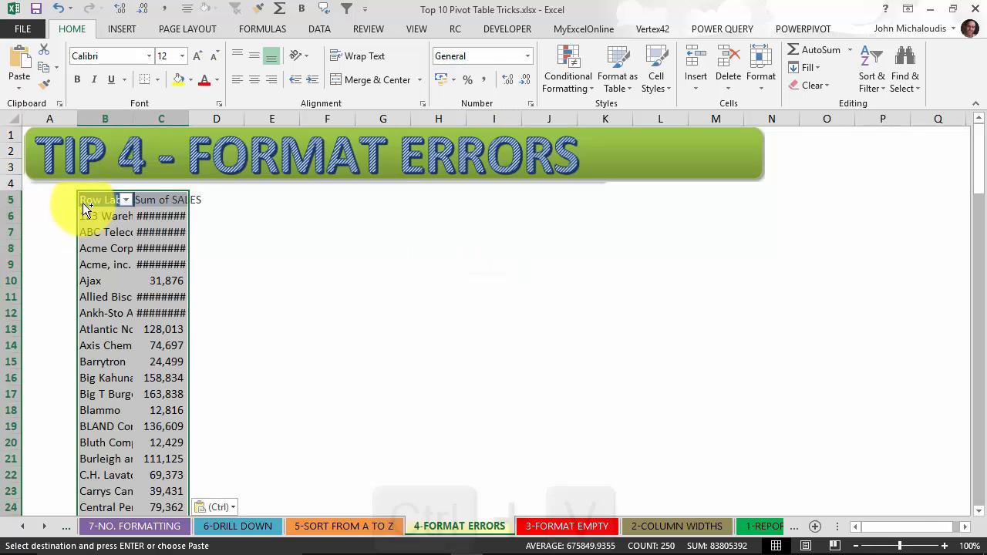
pyautogui.doubleClick(133, 118)
pyautogui.doubleClick(316, 117)
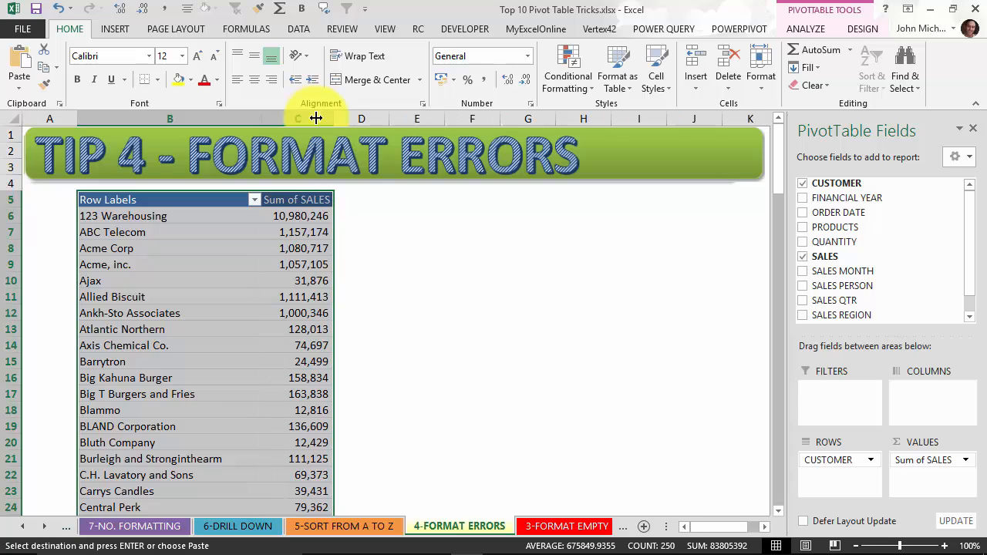
# Replace Sum of SALES with the QUANTITY field in the values area of the copied PivotTable
pyautogui.moveTo(945, 456); pyautogui.dragTo(926, 256)
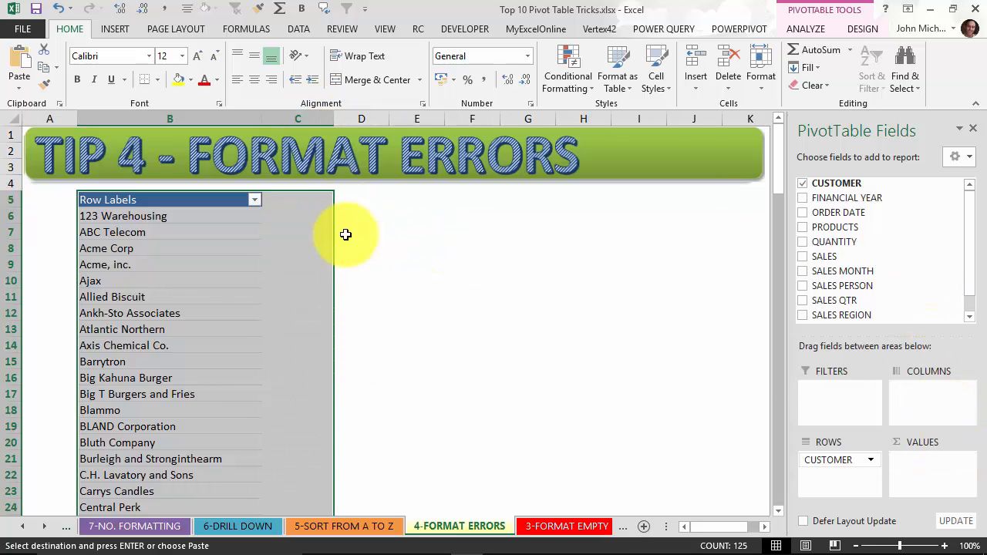
pyautogui.click(296, 224)
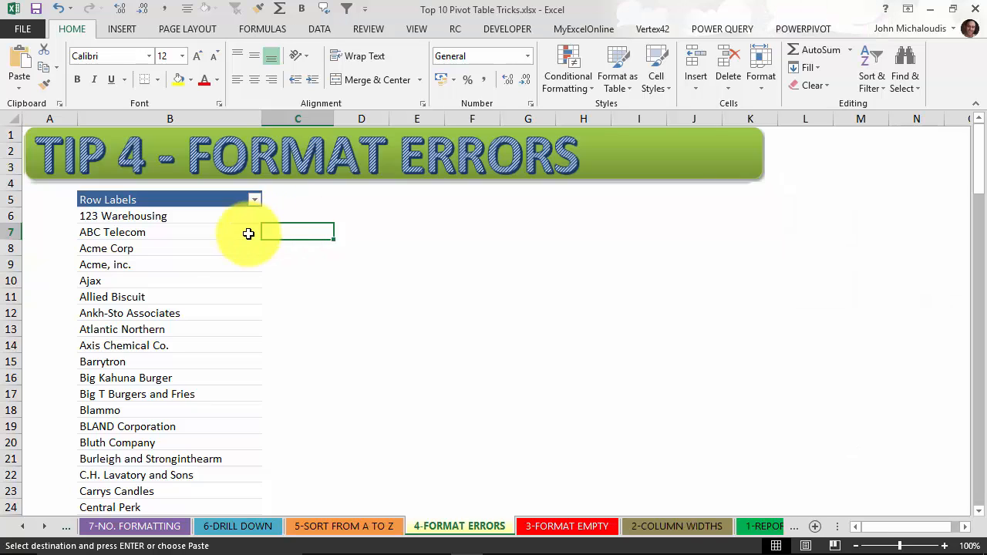
pyautogui.click(180, 241)
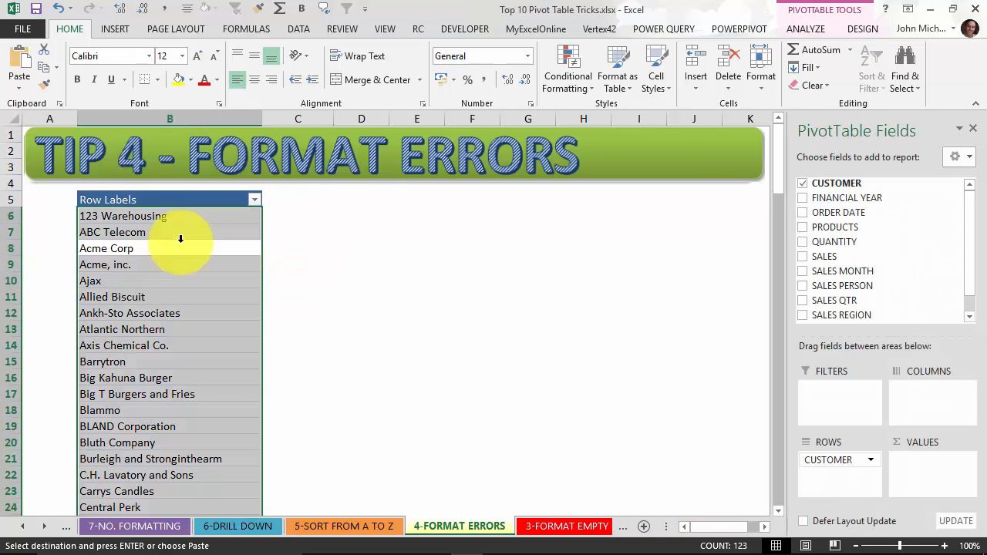
pyautogui.click(181, 238)
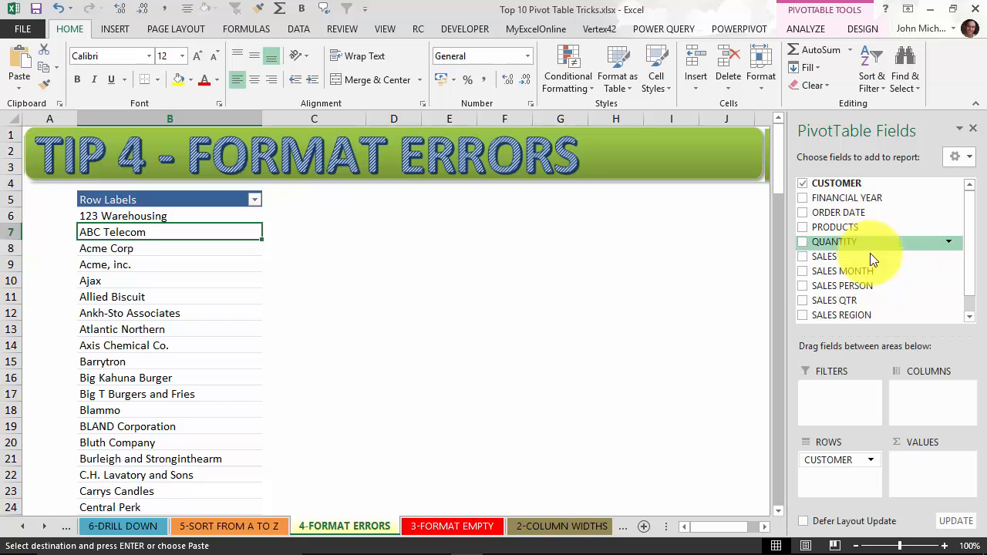
pyautogui.moveTo(870, 253); pyautogui.dragTo(931, 466)
# Change the QUANTITY value field to summarize by Sum
pyautogui.click(933, 460)
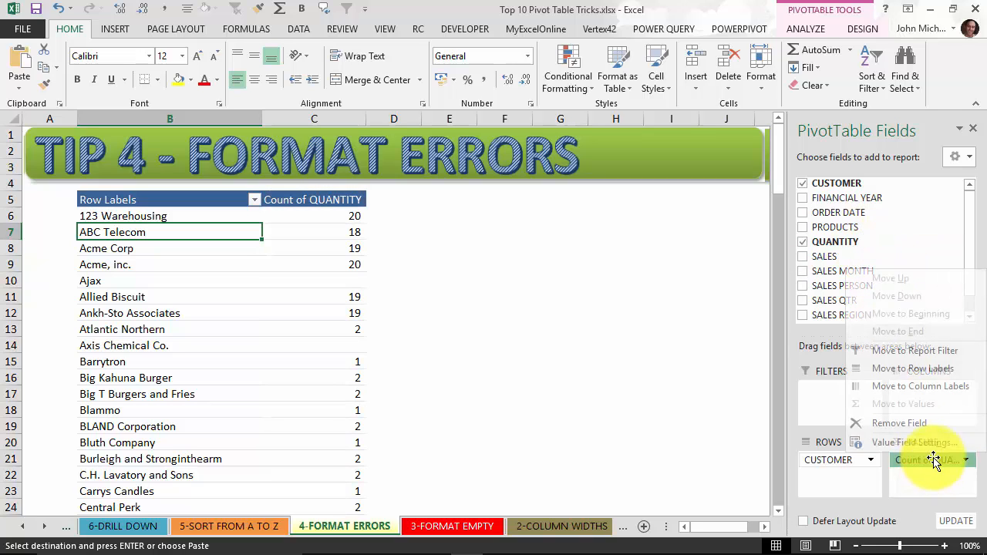
pyautogui.click(940, 446)
pyautogui.click(108, 259)
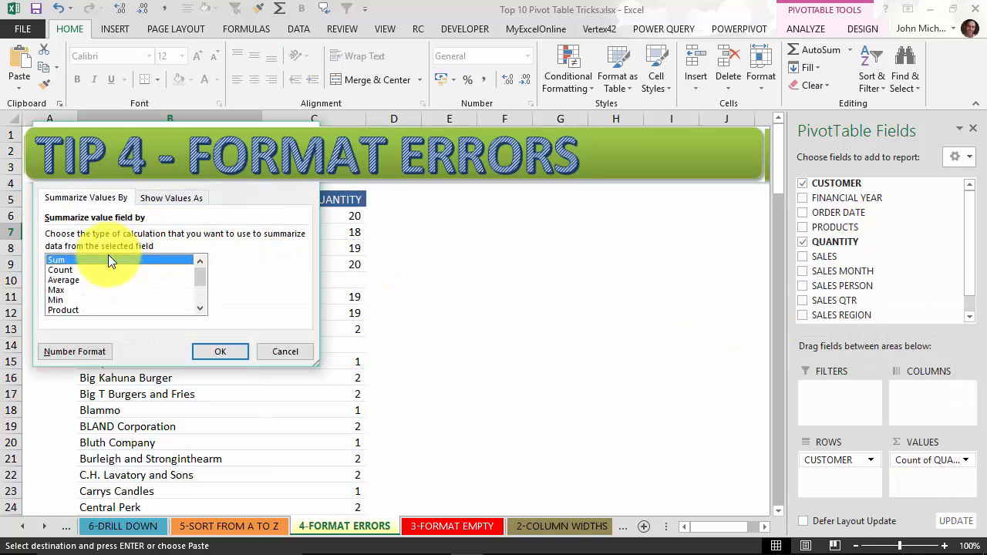
pyautogui.click(224, 351)
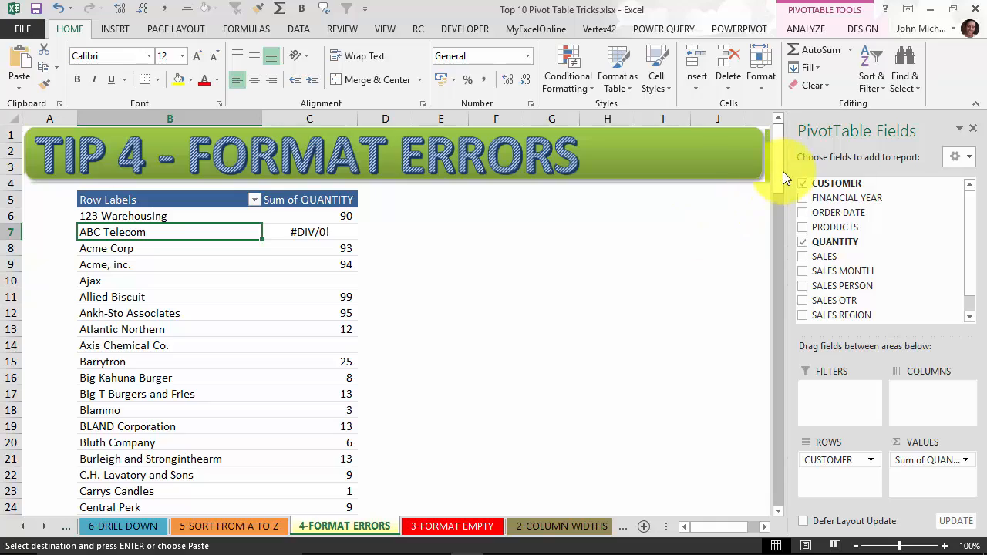
# Inspect the formula behind the ABC Telecom #DIV/0! error in cell G9 of the Data_Table worksheet without changing it
pyautogui.moveTo(780, 172); pyautogui.dragTo(745, 110)
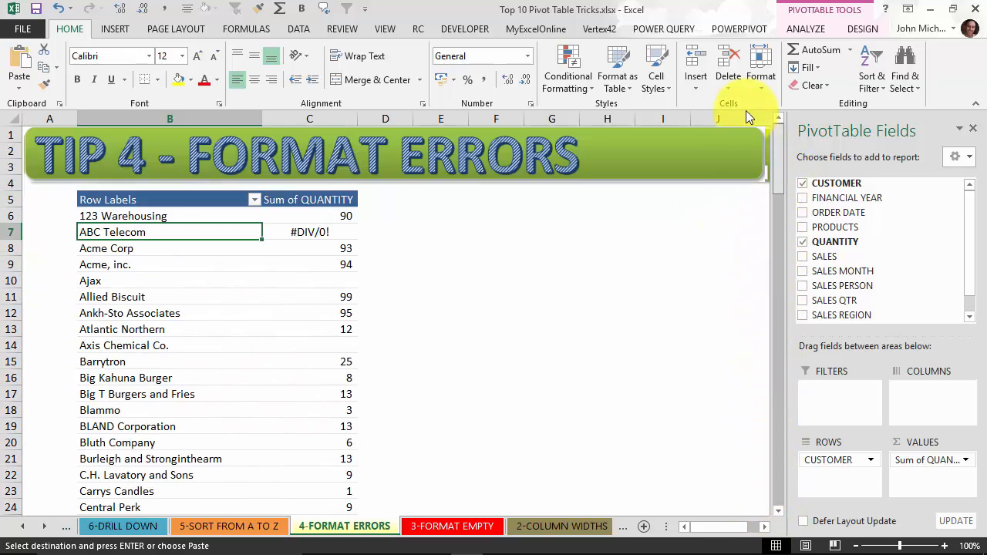
pyautogui.doubleClick(24, 530)
pyautogui.doubleClick(23, 530)
pyautogui.click(23, 531)
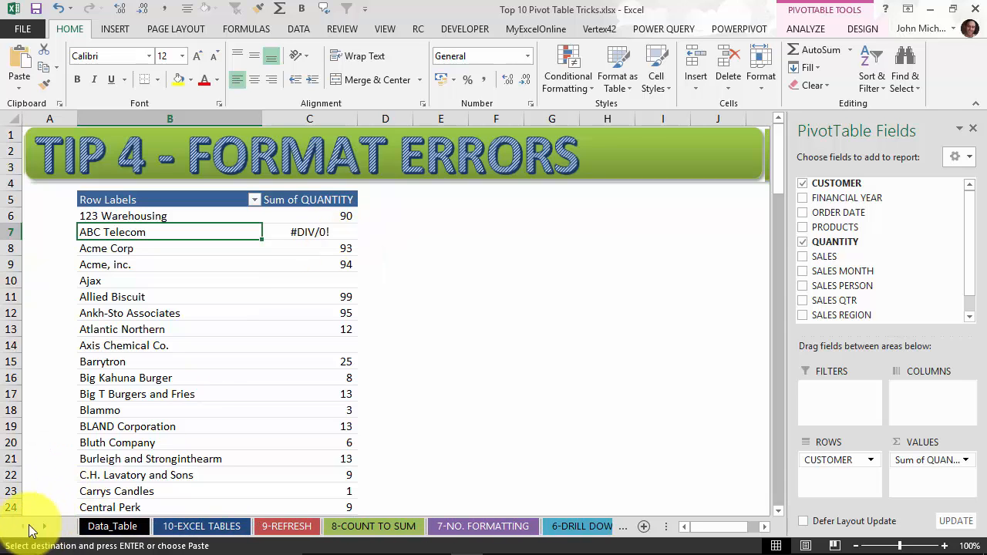
pyautogui.click(99, 527)
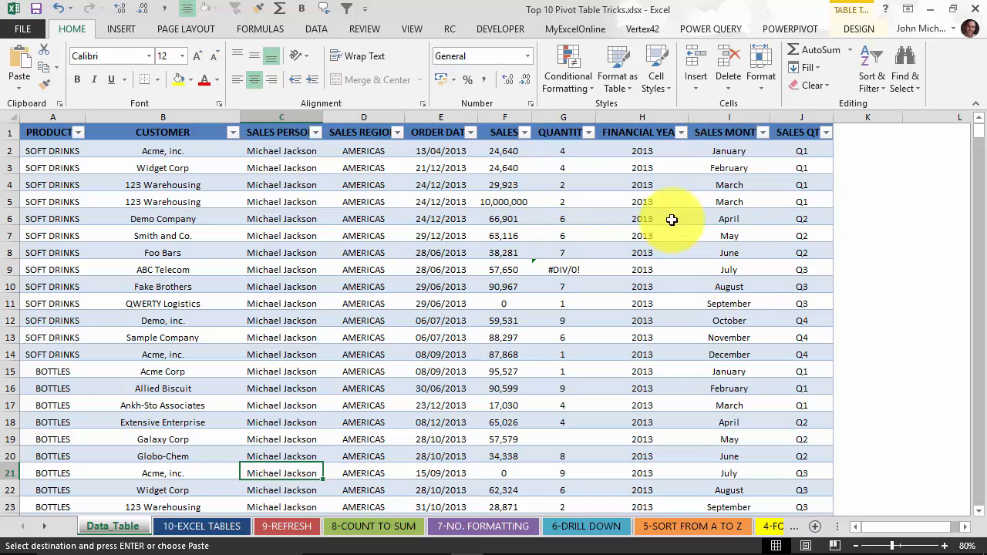
pyautogui.click(568, 267)
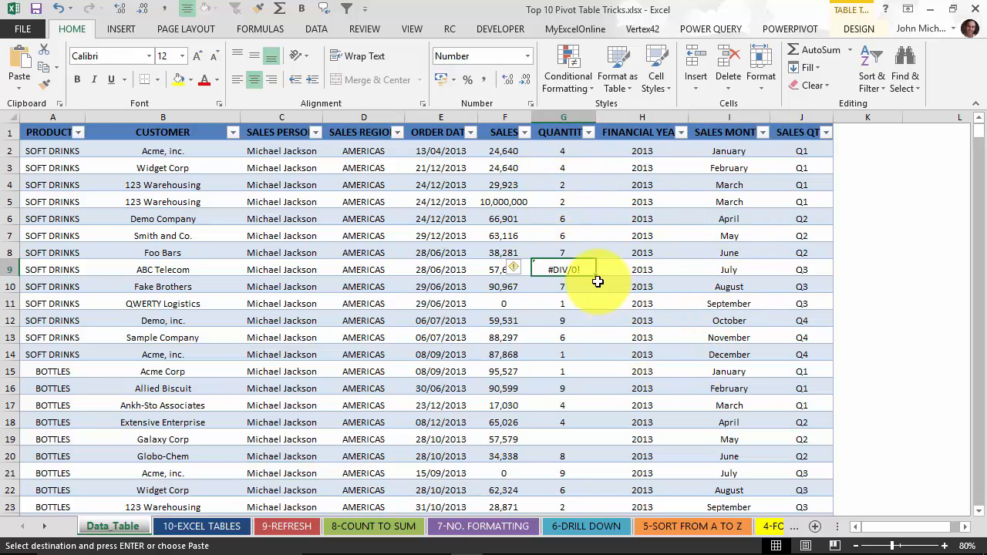
pyautogui.press('F2')
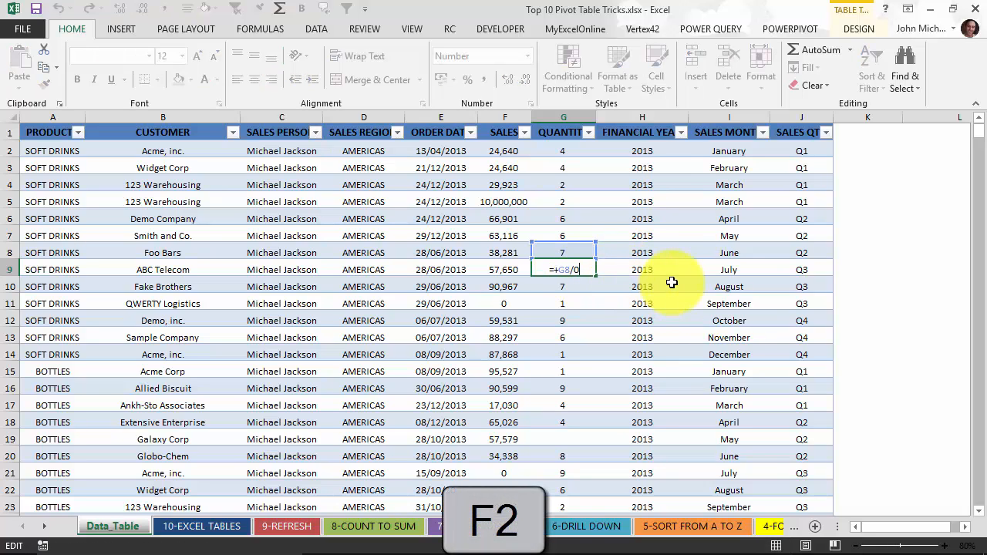
pyautogui.press('Escape')
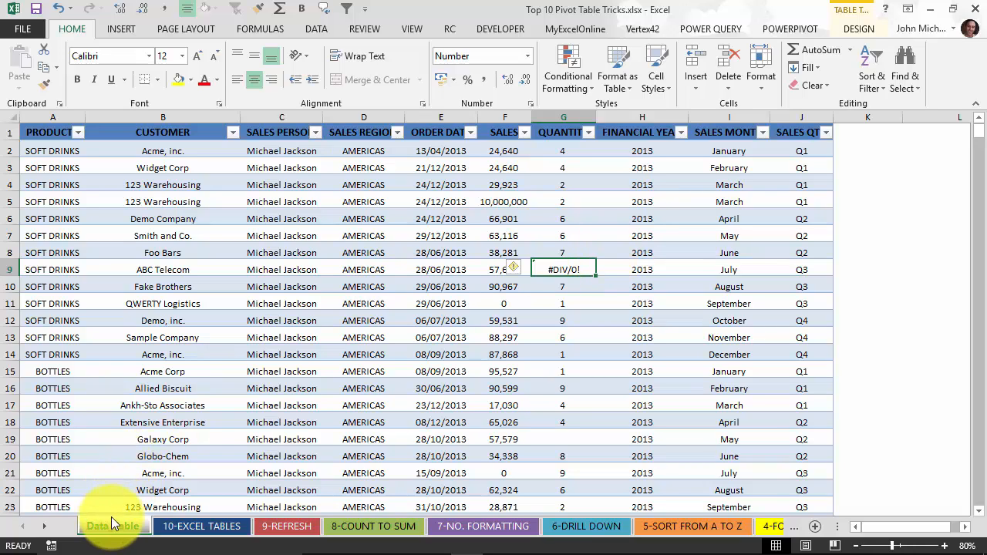
# Return to the 4-FORMAT ERRORS worksheet and set its PivotTable to show 0 for error values
pyautogui.rightClick(23, 525)
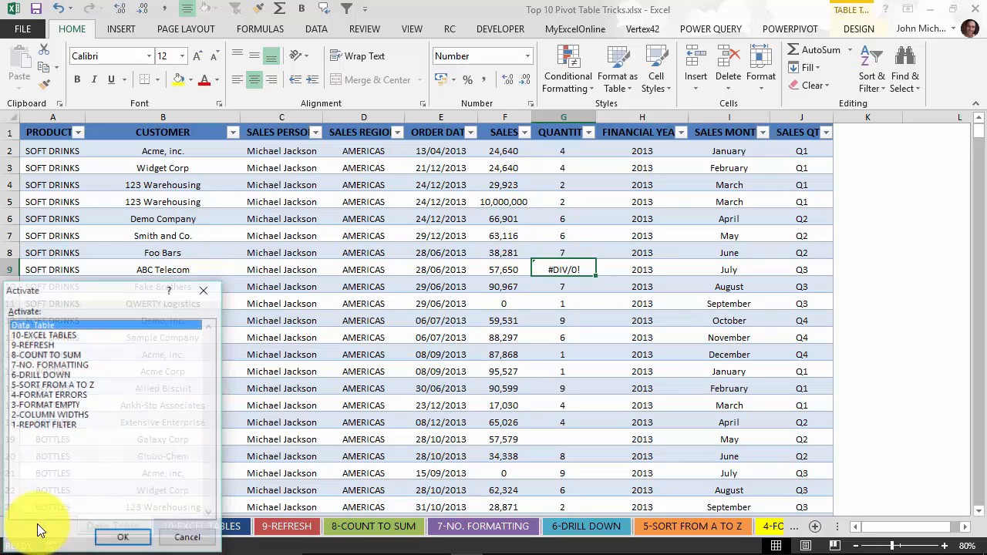
pyautogui.click(66, 397)
pyautogui.click(123, 538)
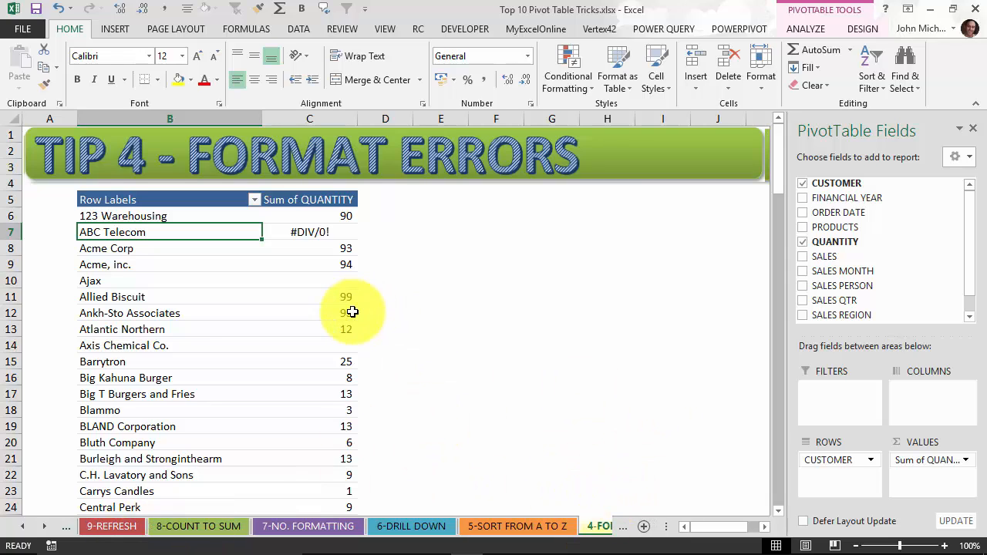
pyautogui.moveTo(352, 312)
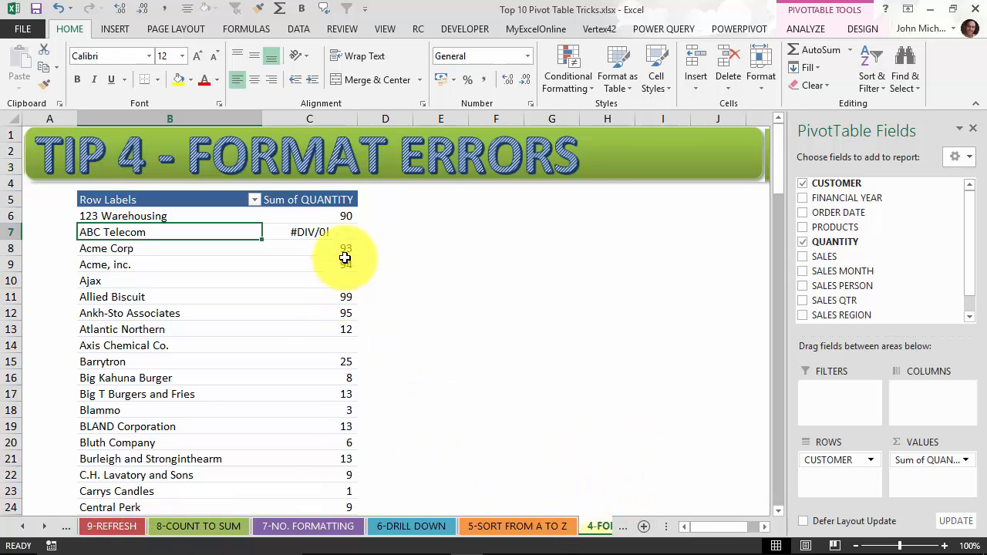
pyautogui.moveTo(345, 253)
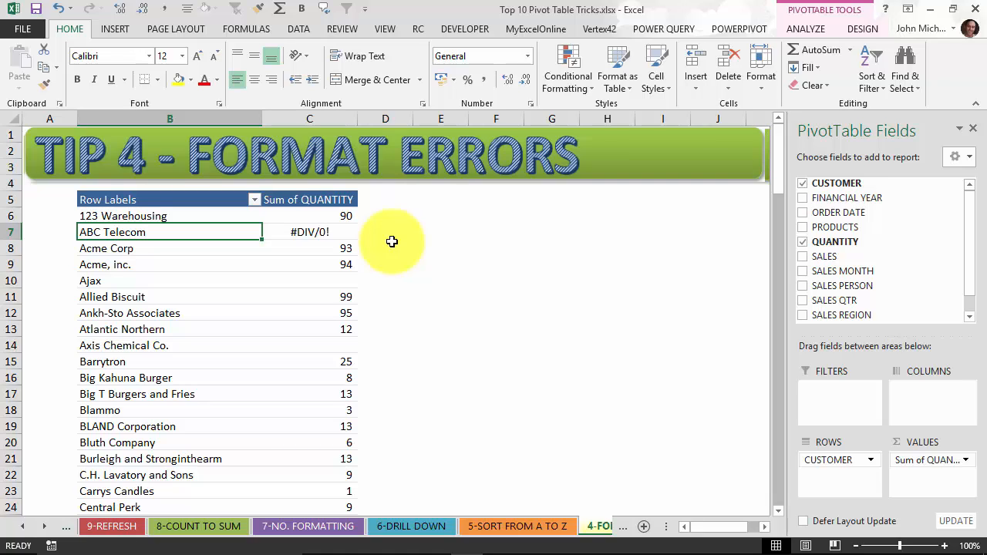
pyautogui.rightClick(207, 232)
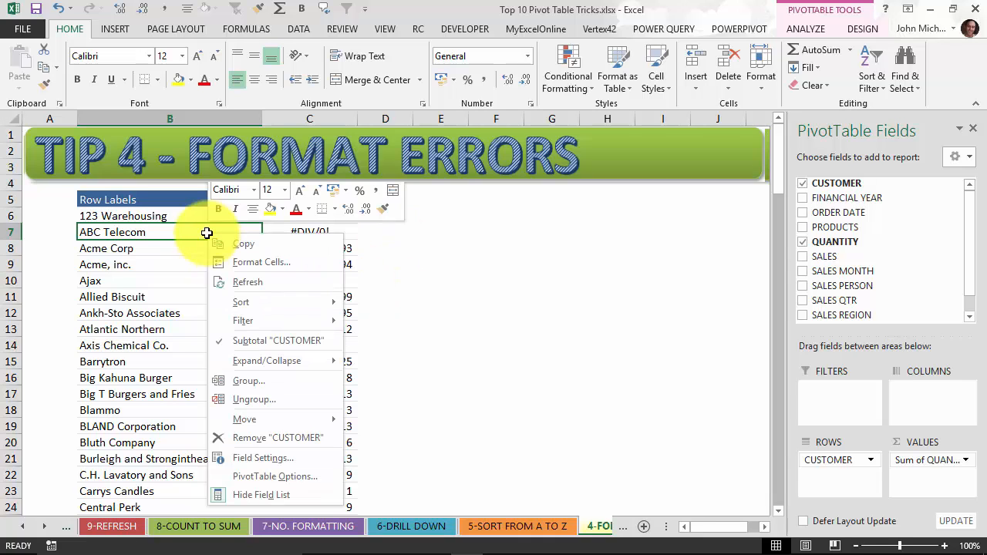
pyautogui.click(312, 477)
pyautogui.moveTo(376, 201); pyautogui.dragTo(448, 139)
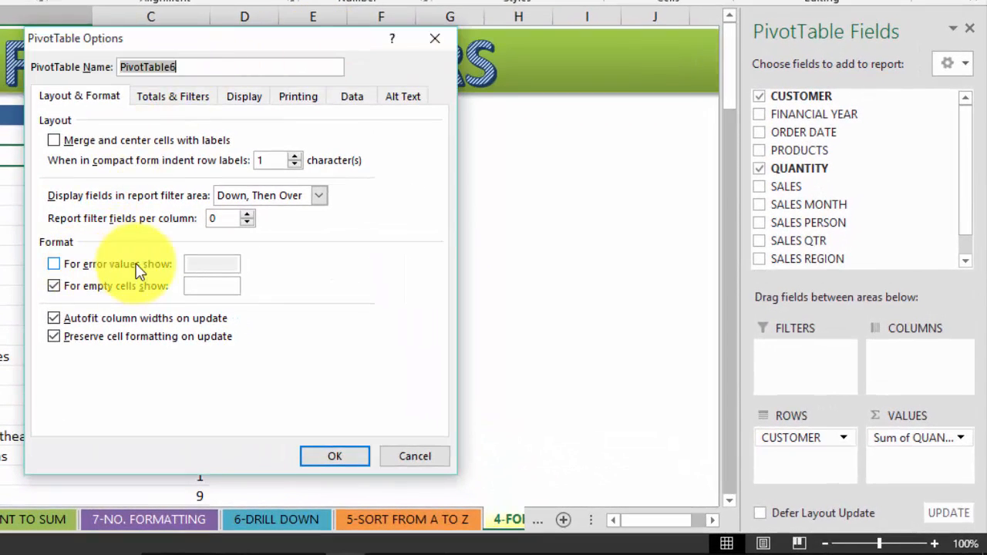
pyautogui.click(54, 264)
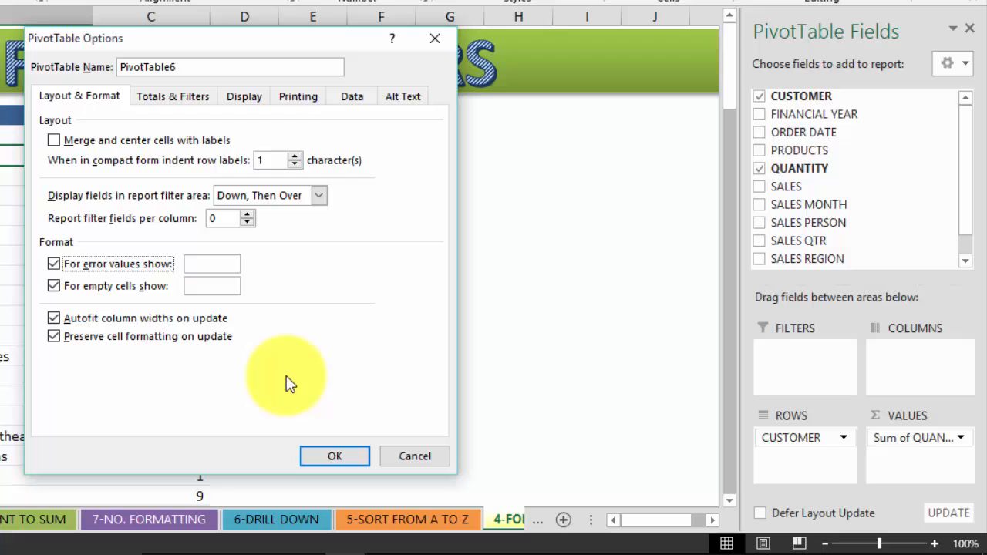
pyautogui.click(209, 263)
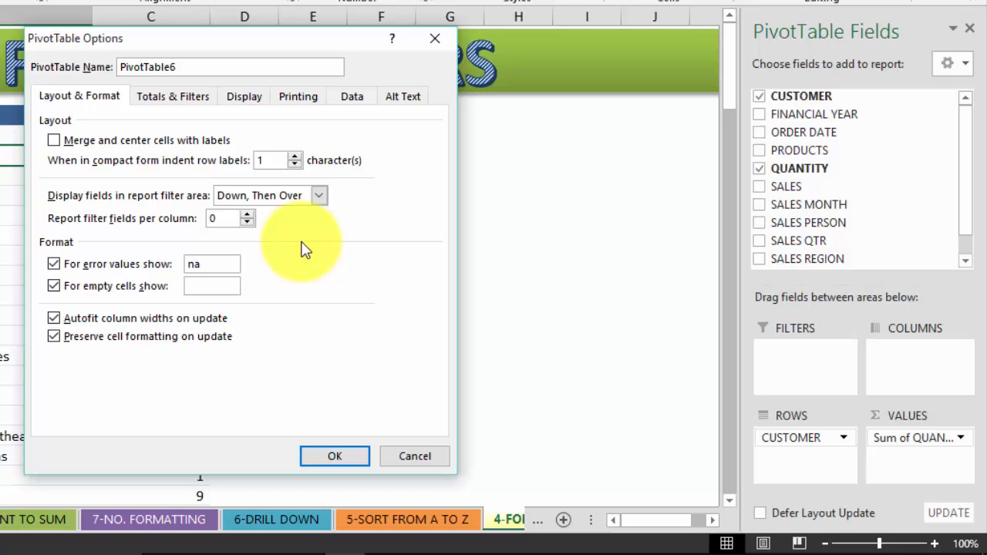
pyautogui.write('0')
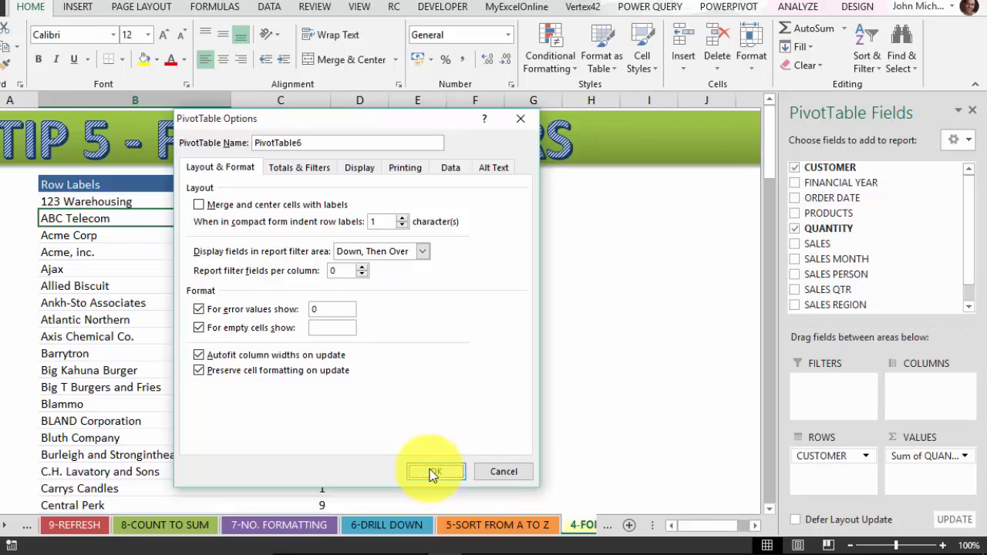
pyautogui.click(334, 456)
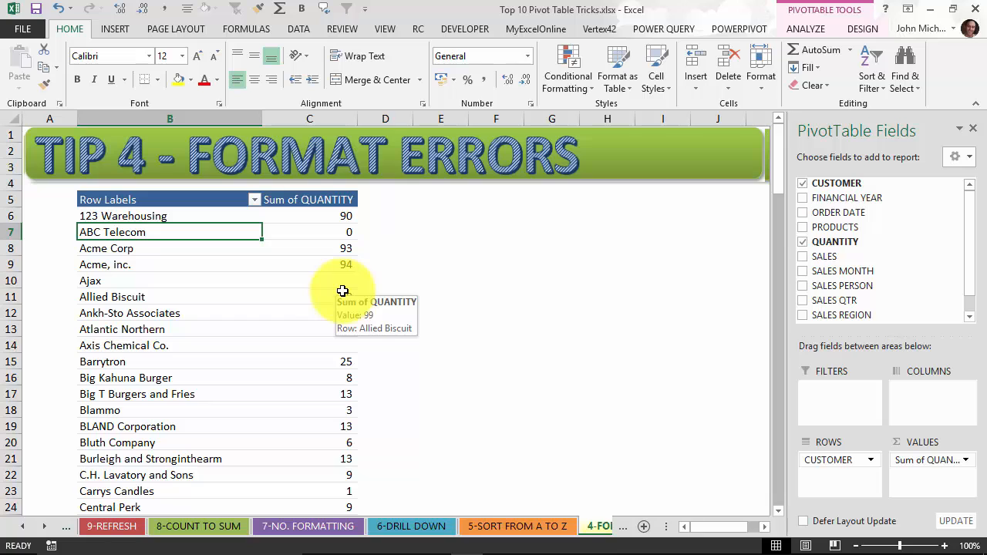
# Copy the whole PivotTable to cell B6 of the 3-FORMAT EMPTY worksheet and autofit column C
pyautogui.hotkey('ctrl', '*')
pyautogui.hotkey('ctrl', 'c')
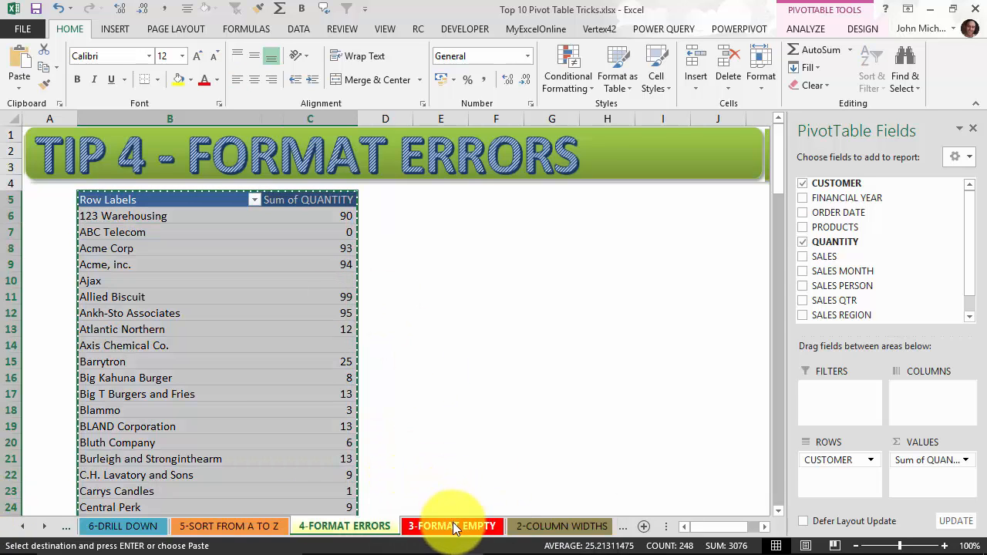
pyautogui.click(453, 527)
pyautogui.click(79, 209)
pyautogui.hotkey('ctrl', 'v')
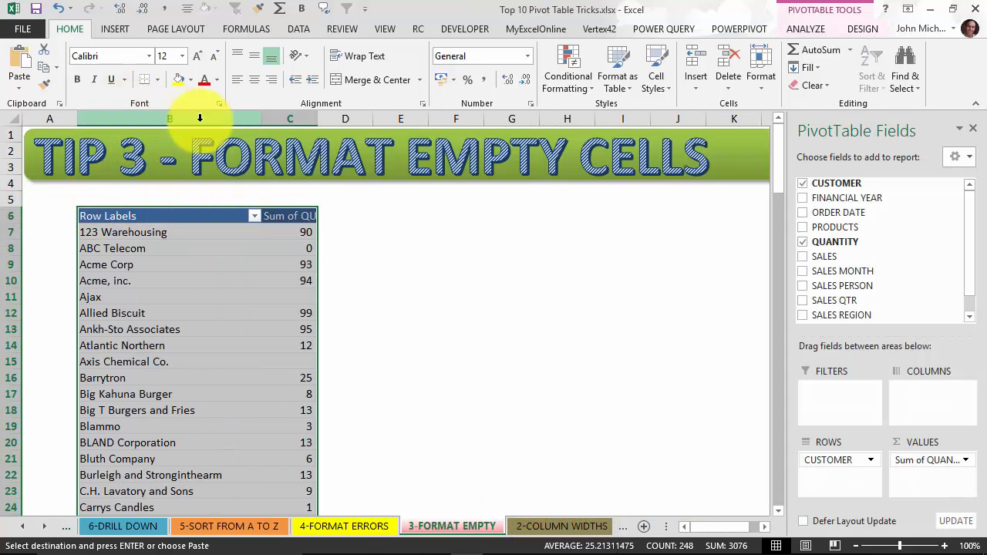
pyautogui.doubleClick(317, 118)
pyautogui.click(519, 265)
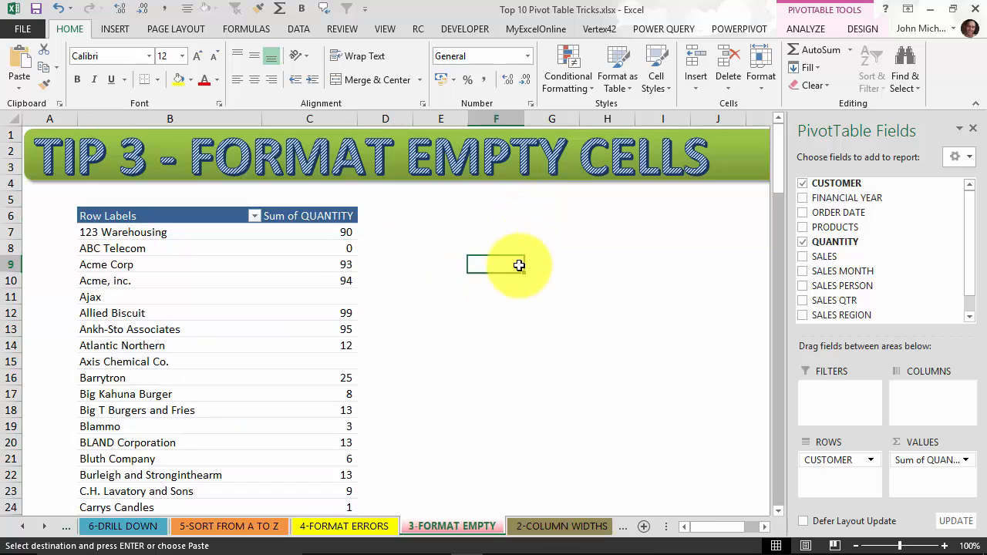
# Examine the PivotTable's empty Ajax value, then look through the Data_Table worksheet's QUANTITY column for blank cells
pyautogui.click(313, 264)
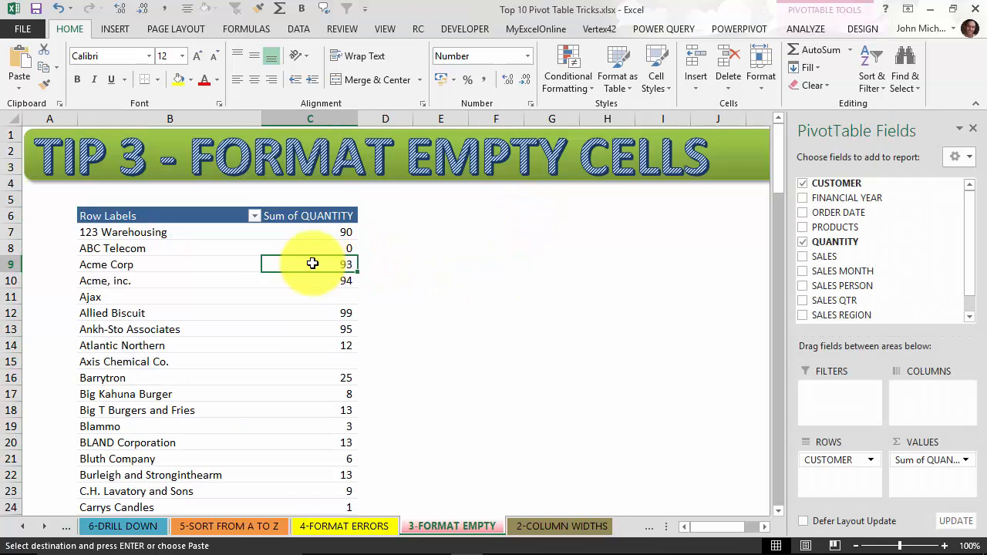
pyautogui.click(322, 296)
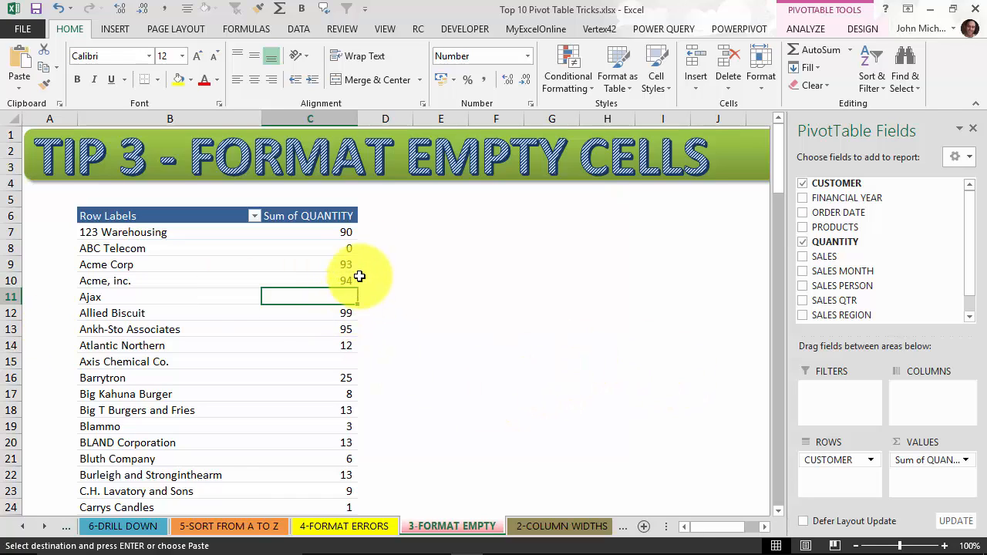
pyautogui.moveTo(347, 297)
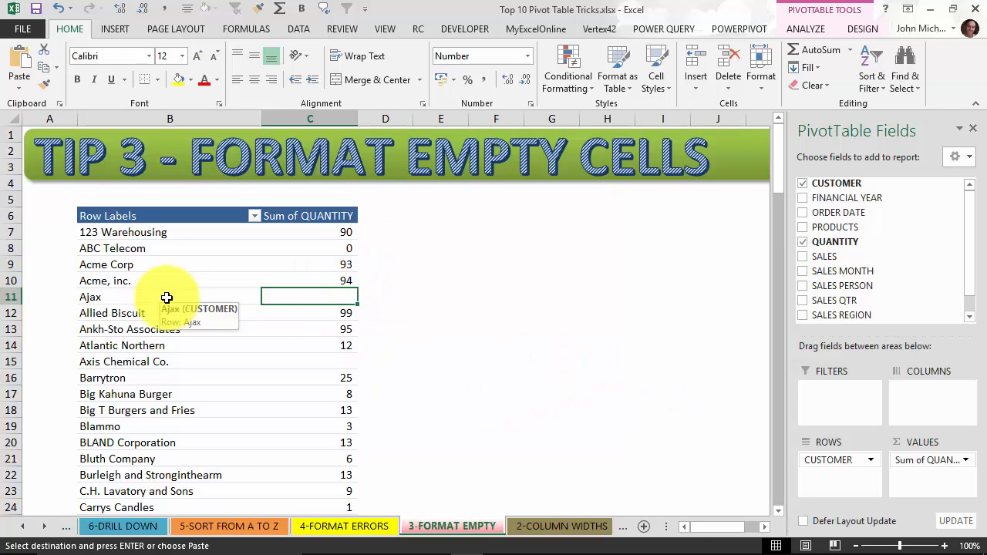
pyautogui.rightClick(33, 527)
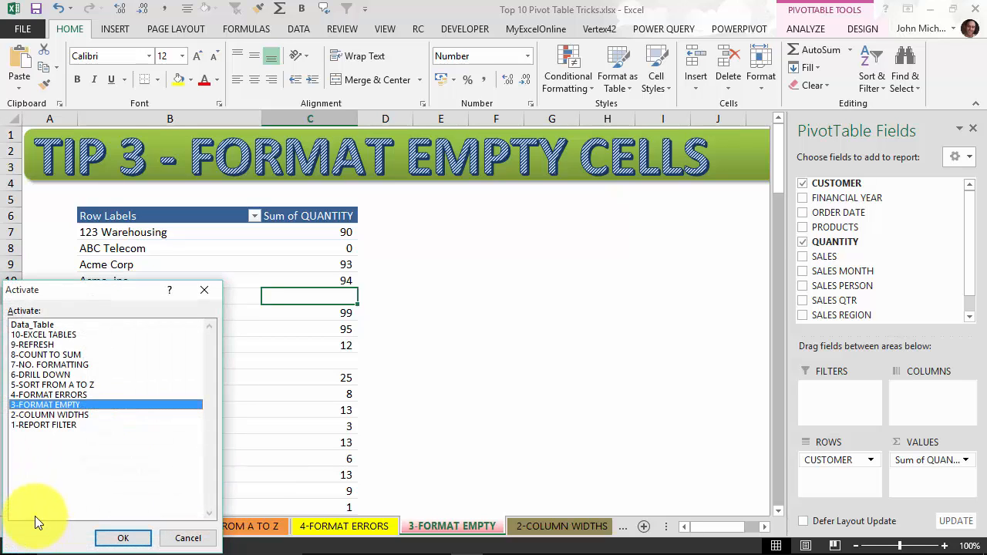
pyautogui.click(50, 324)
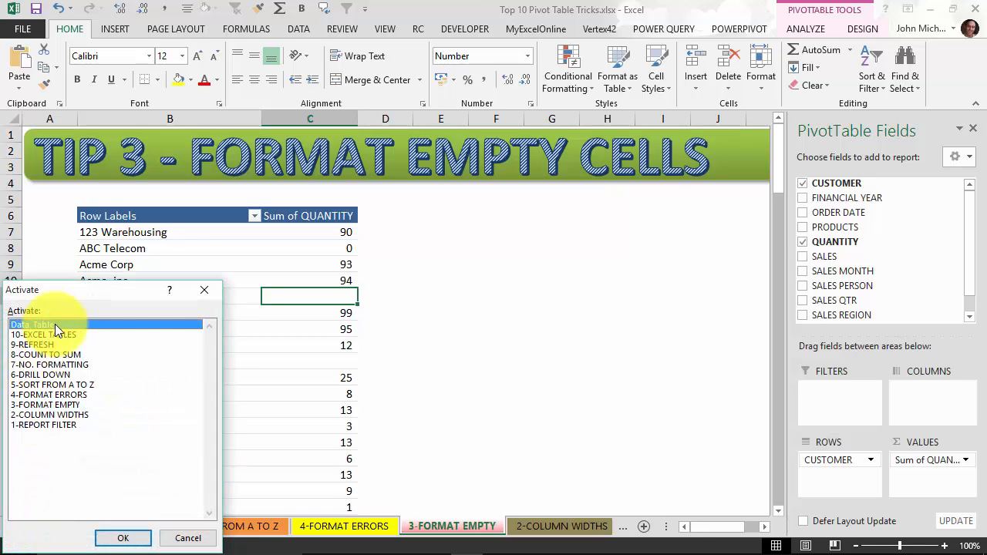
pyautogui.click(127, 537)
pyautogui.scroll(-1, 617, 357)
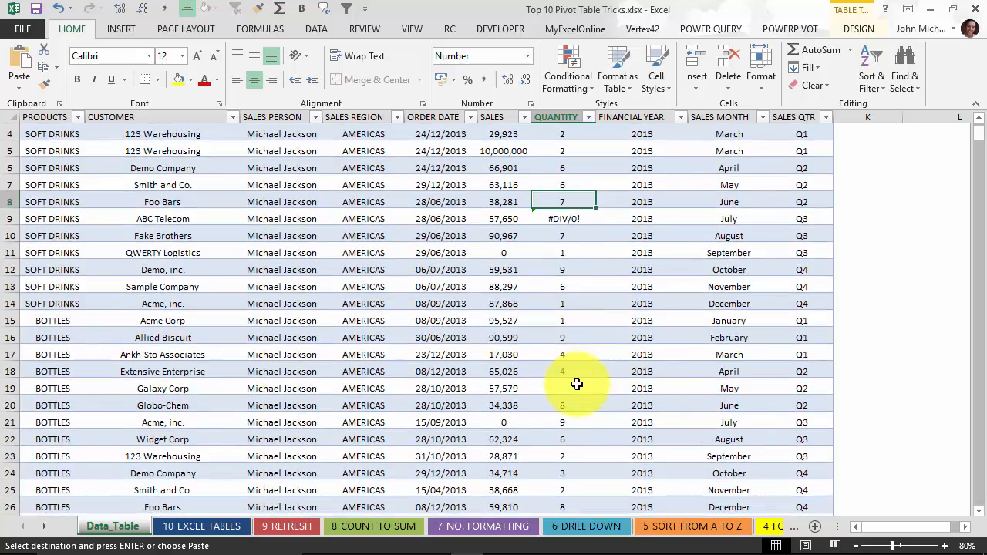
pyautogui.click(578, 383)
pyautogui.scroll(-2, 578, 383)
pyautogui.scroll(-1, 576, 383)
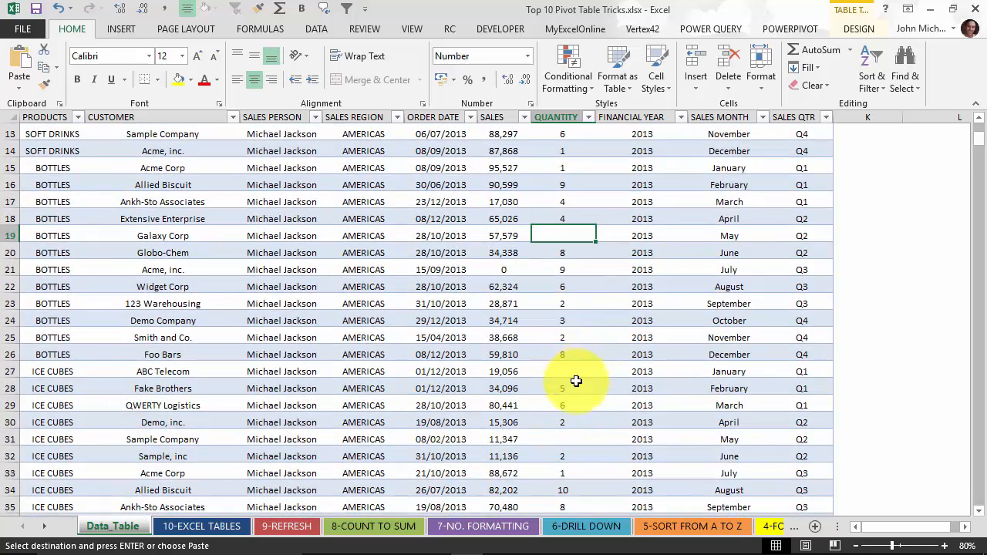
pyautogui.scroll(-7, 576, 381)
pyautogui.scroll(4, 571, 354)
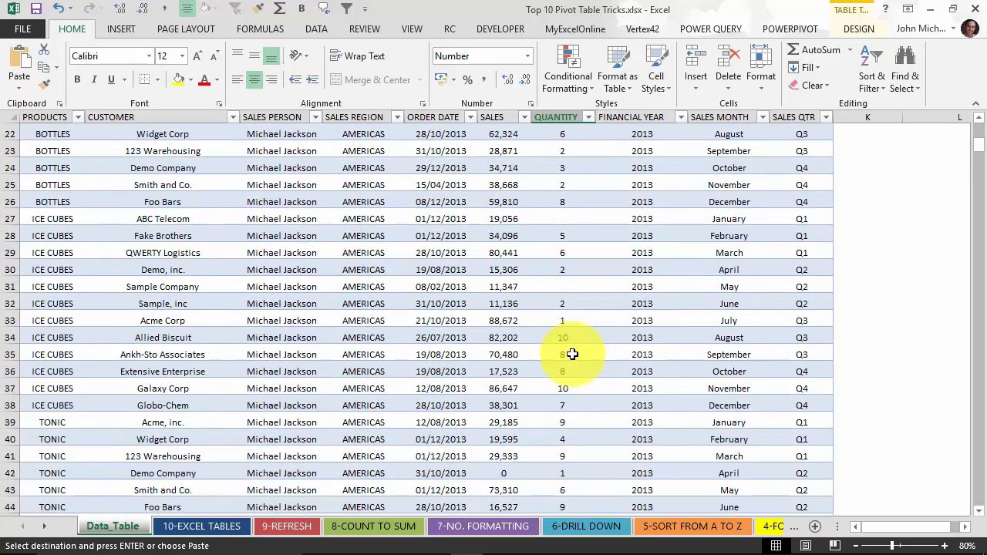
pyautogui.scroll(7, 572, 354)
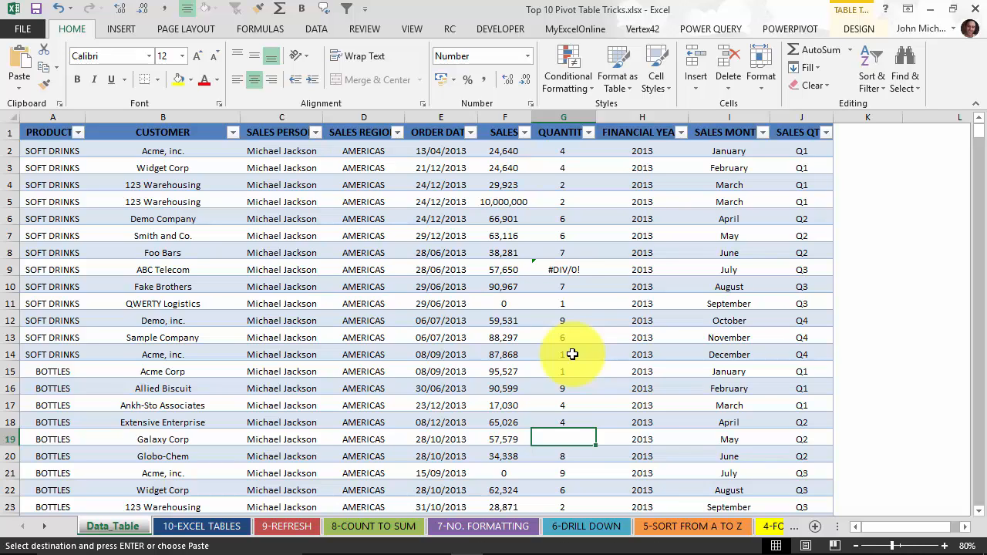
# Return to the 3-FORMAT EMPTY worksheet and set its PivotTable to show NA for empty cells
pyautogui.rightClick(23, 527)
pyautogui.click(61, 405)
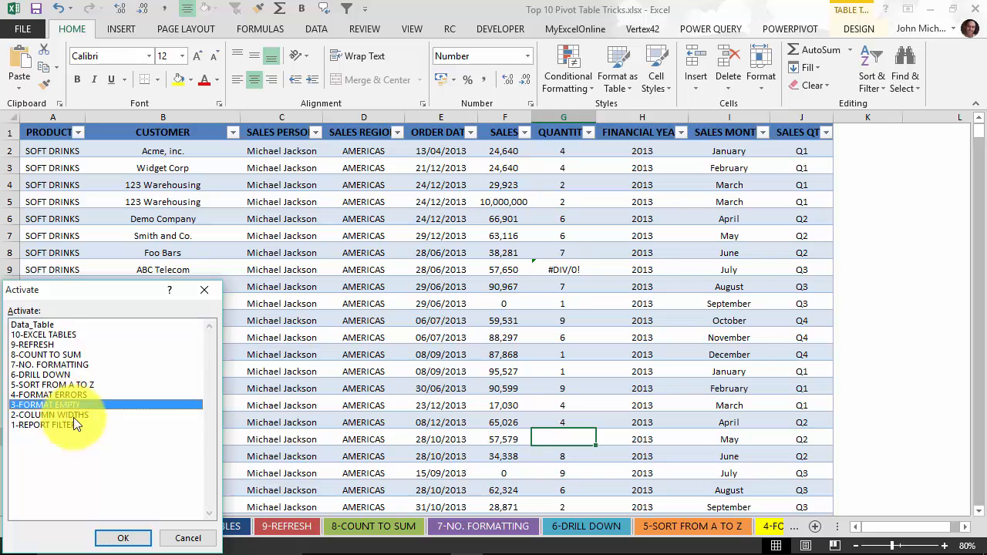
pyautogui.click(127, 537)
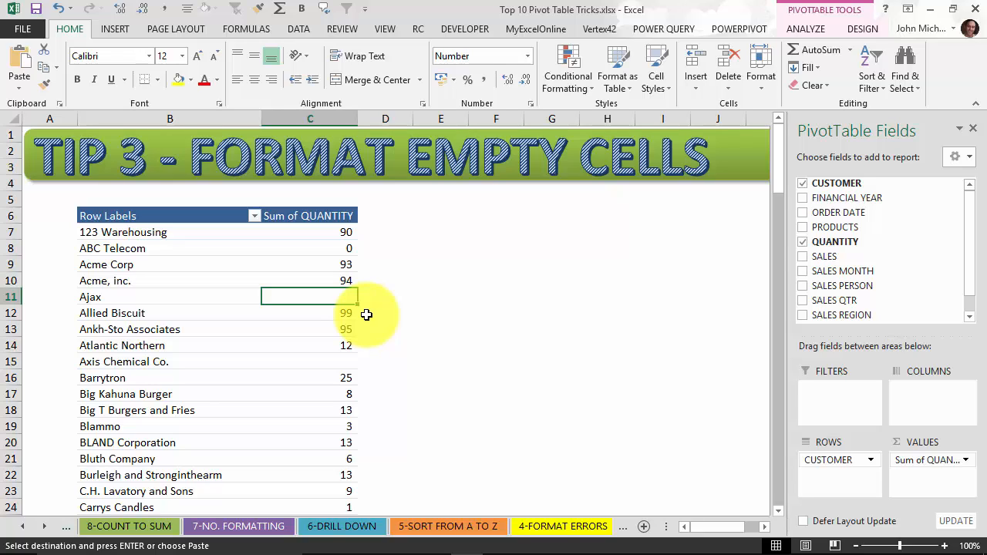
pyautogui.rightClick(296, 299)
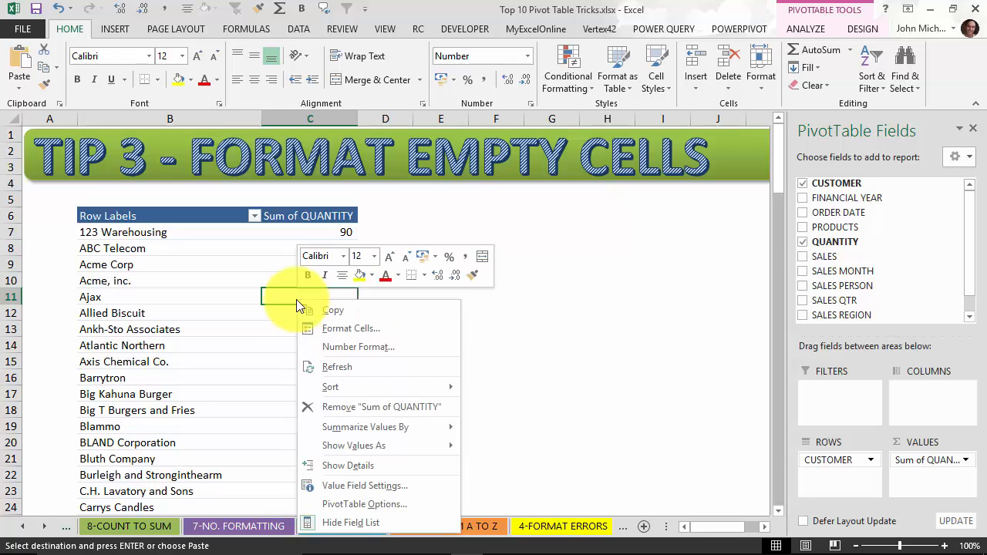
pyautogui.click(375, 502)
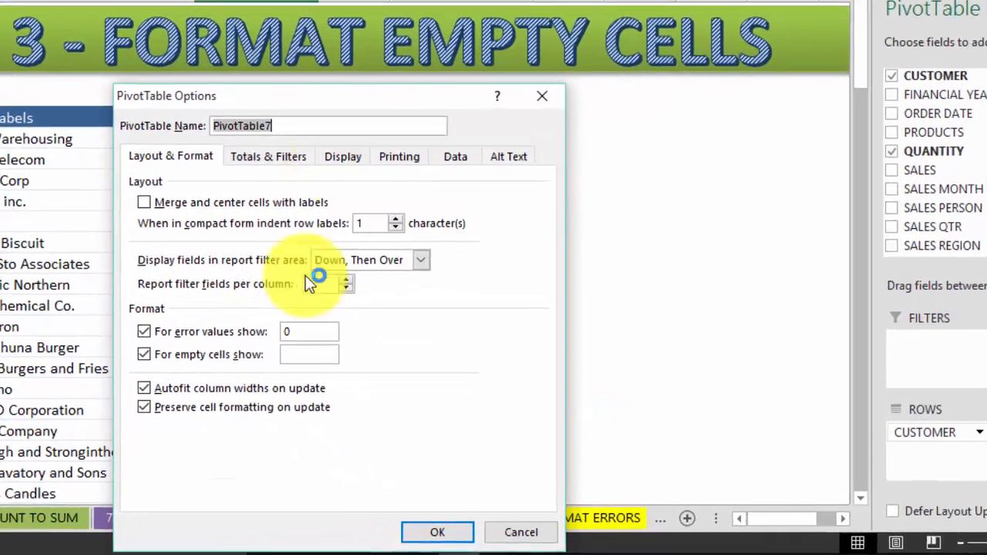
pyautogui.click(309, 355)
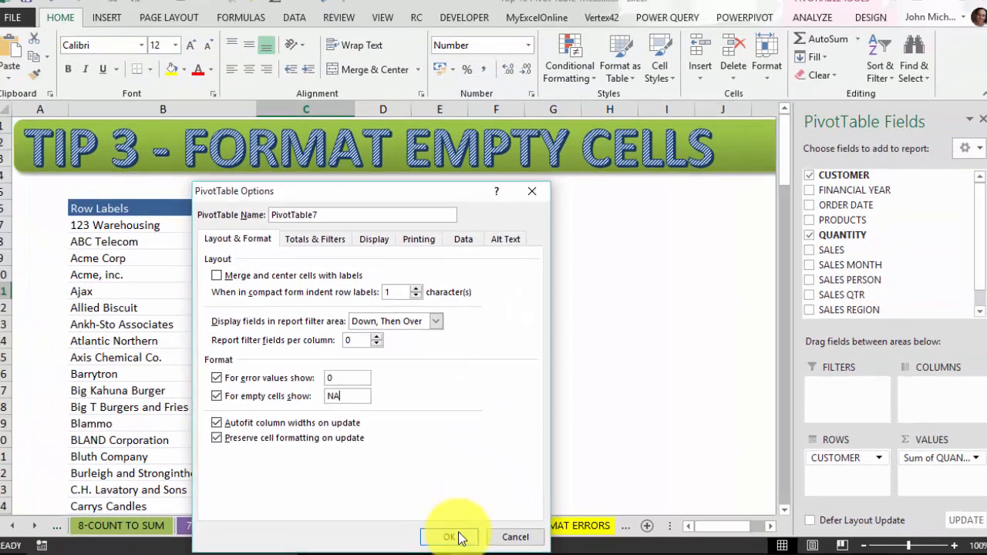
pyautogui.click(431, 529)
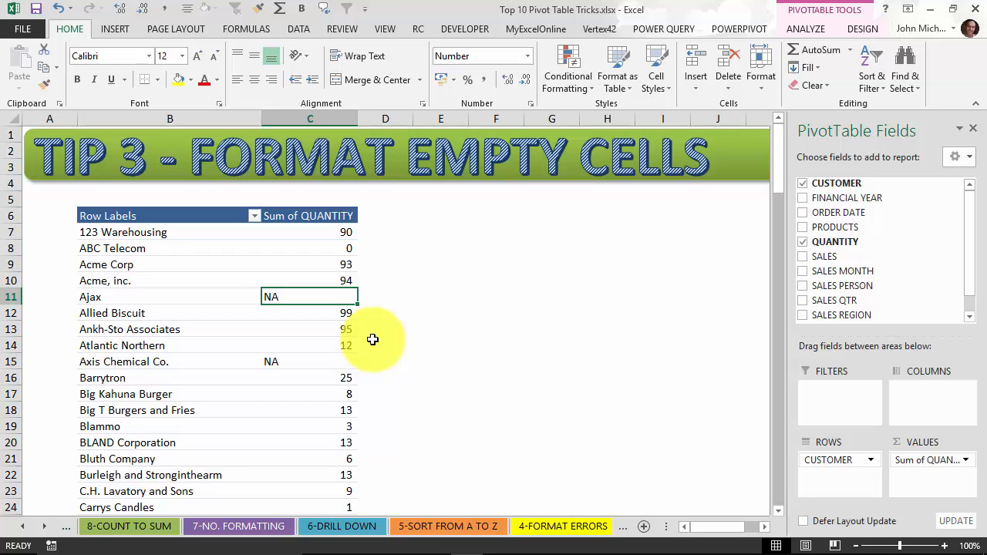
# Copy the whole PivotTable to cell B6 of the 2-COLUMN WIDTHS worksheet
pyautogui.hotkey('ctrl', '*')
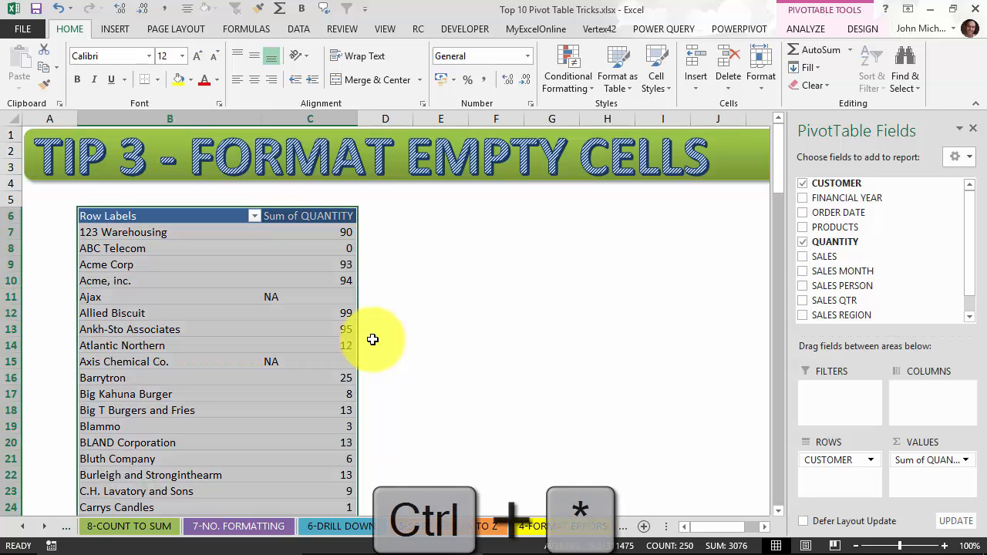
pyautogui.hotkey('ctrl', 'c')
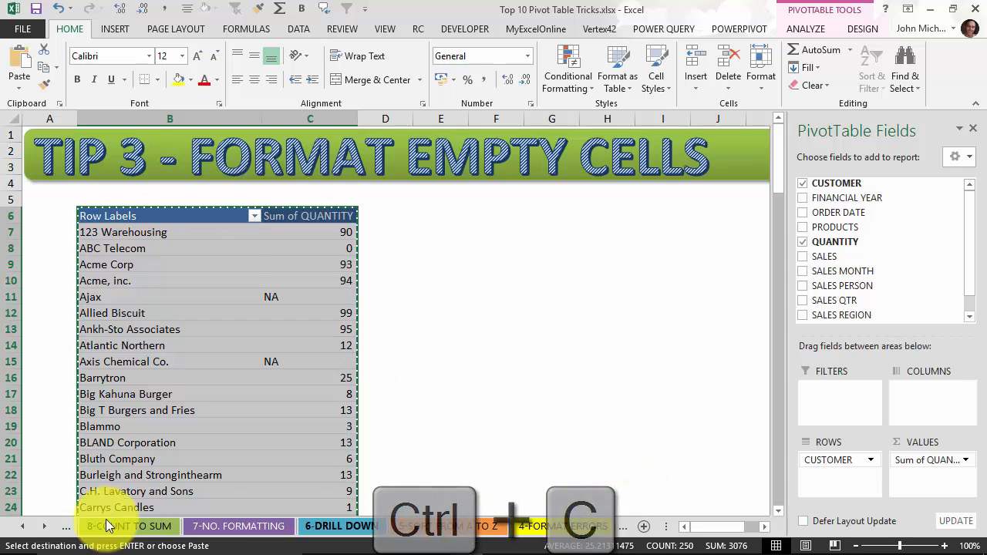
pyautogui.click(46, 526)
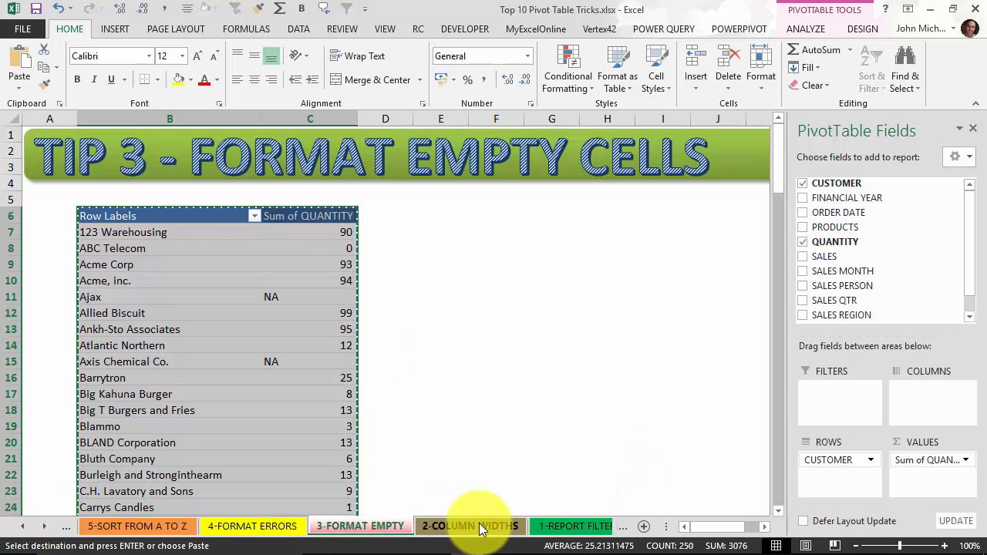
pyautogui.click(478, 525)
pyautogui.click(78, 210)
pyautogui.hotkey('ctrl', 'v')
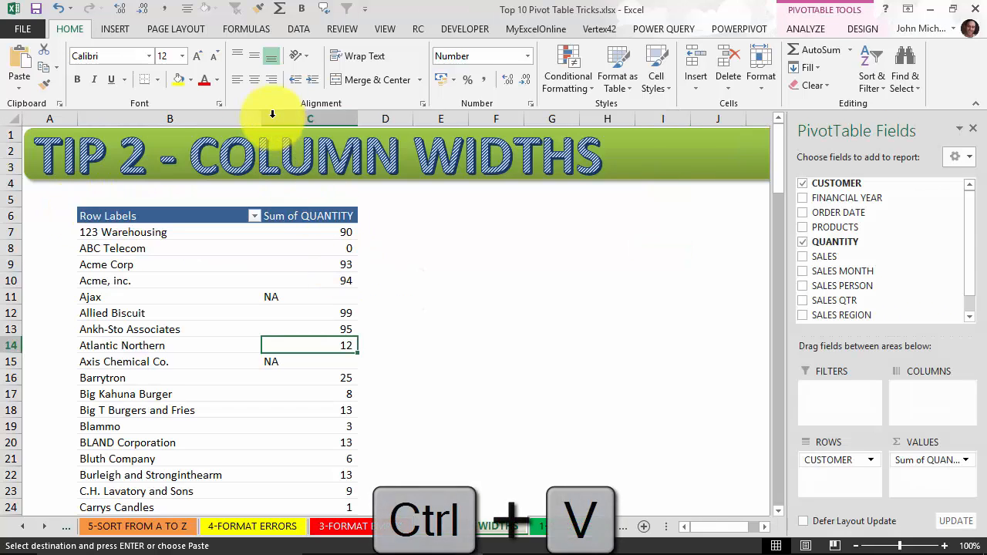
# Widen columns B and C slightly and center the contents of column C
pyautogui.moveTo(261, 119); pyautogui.dragTo(275, 119)
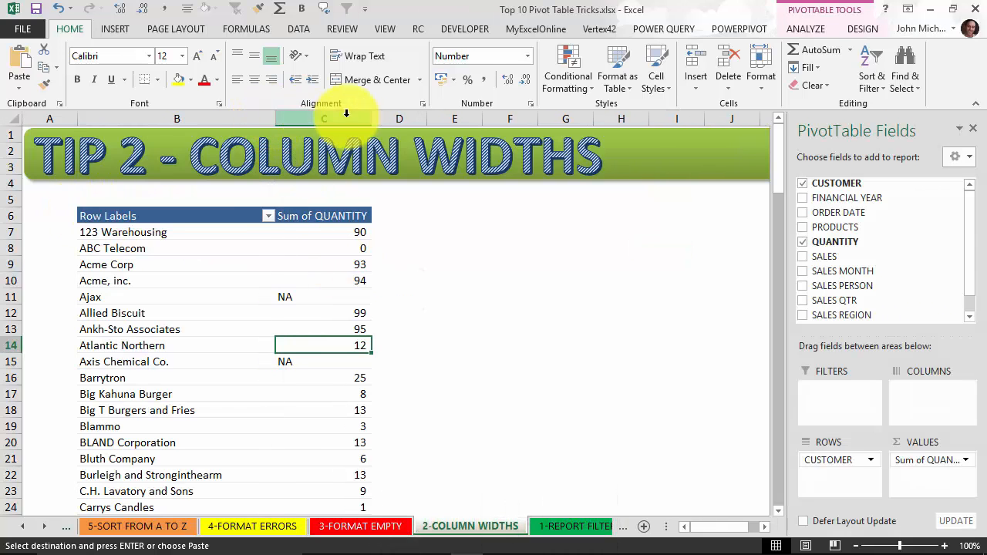
pyautogui.moveTo(371, 117); pyautogui.dragTo(406, 115)
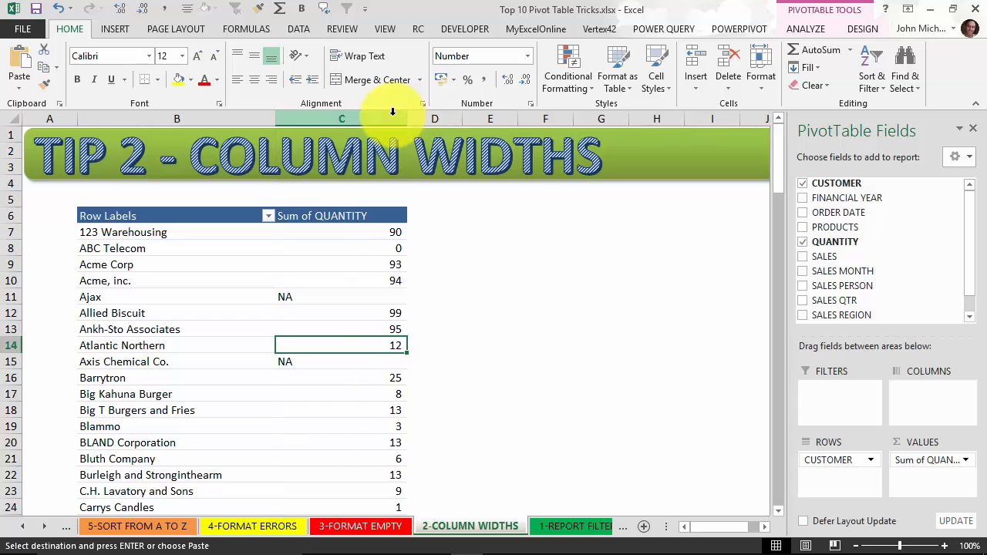
pyautogui.click(296, 116)
pyautogui.click(254, 80)
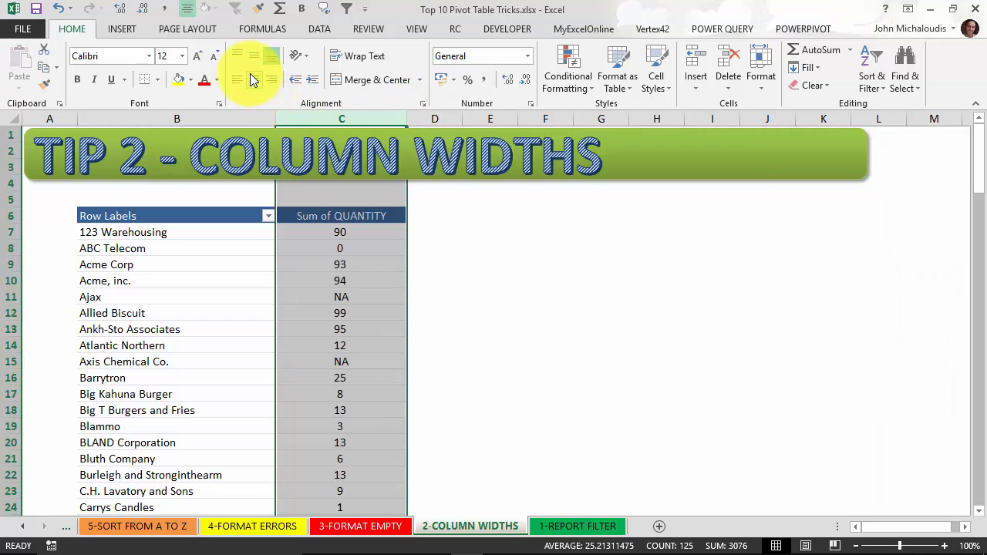
# Widen column C a little further and refresh the PivotTable to test whether the column widths hold
pyautogui.click(400, 232)
pyautogui.moveTo(407, 119); pyautogui.dragTo(420, 119)
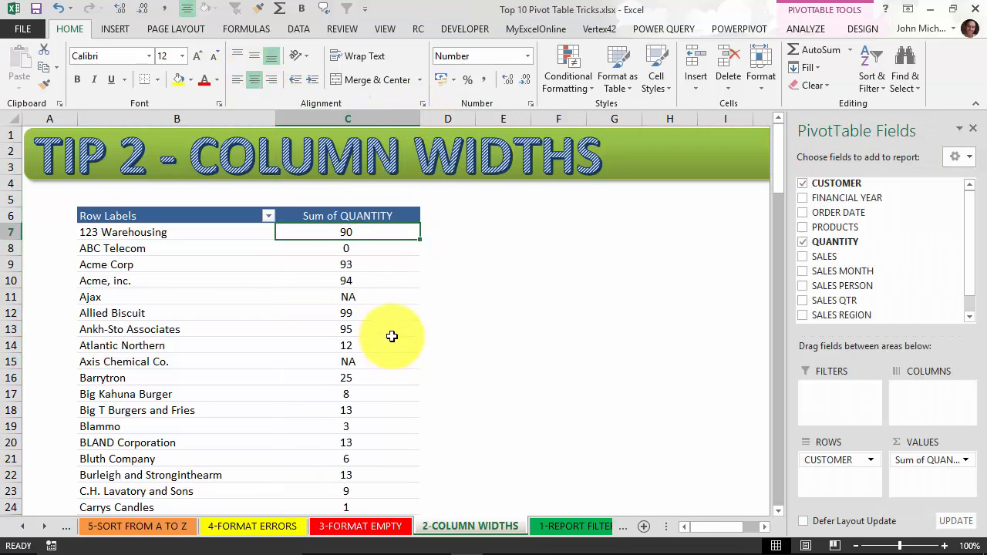
pyautogui.rightClick(283, 253)
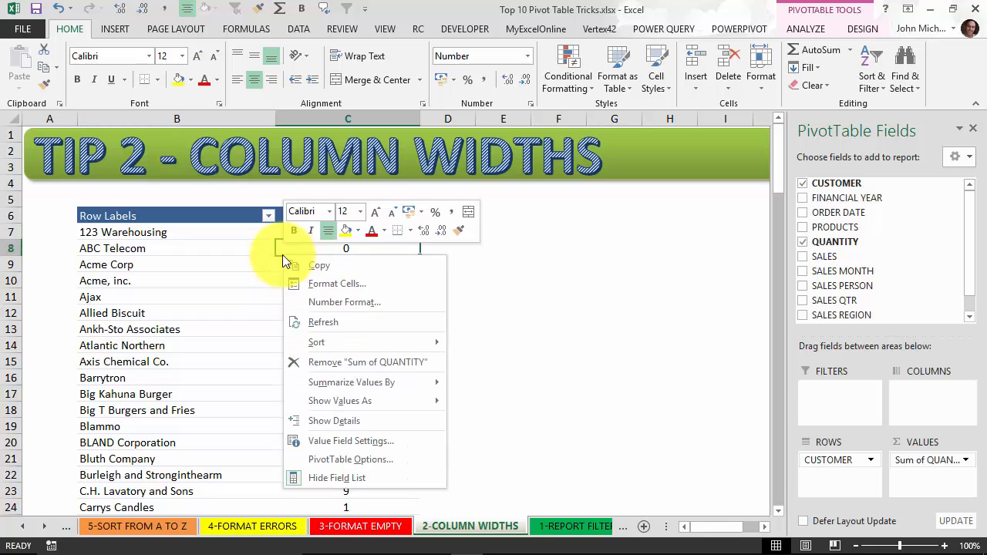
pyautogui.click(350, 319)
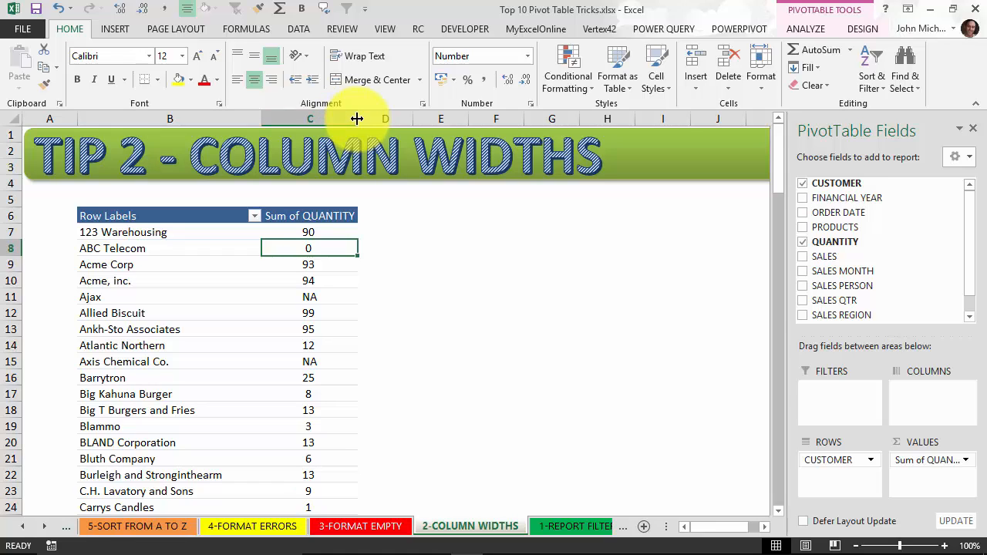
# Turn off autofitting column widths on update in the options of the 2-COLUMN WIDTHS PivotTable
pyautogui.rightClick(275, 234)
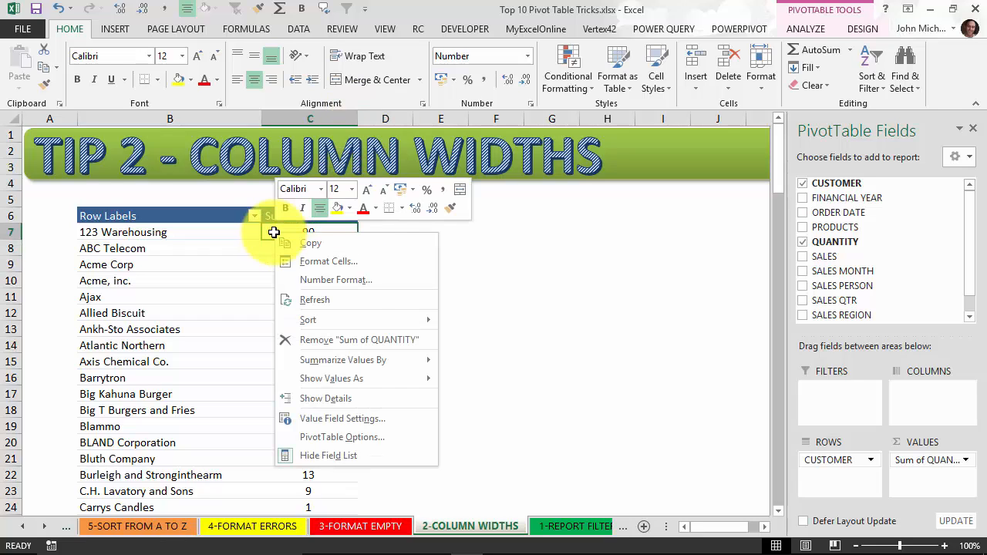
pyautogui.click(373, 436)
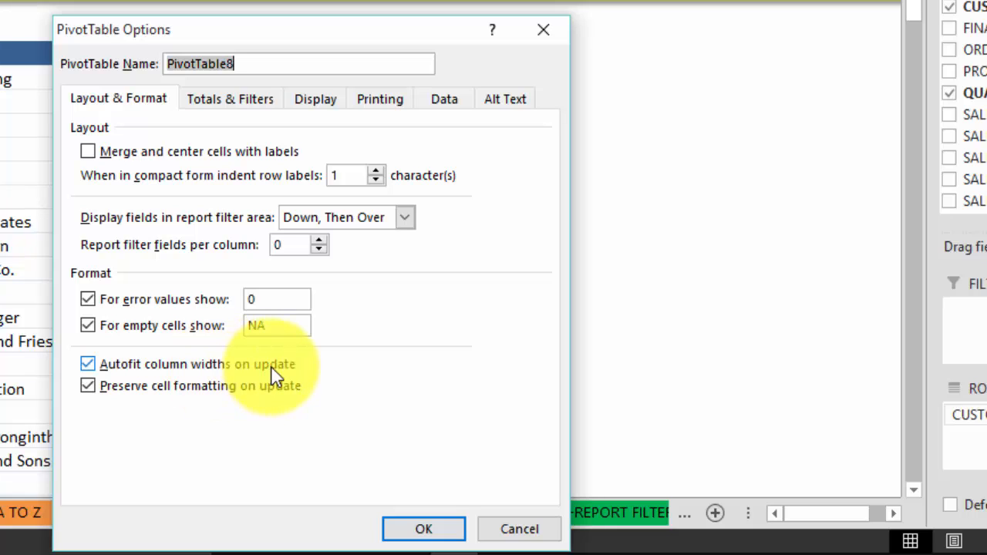
pyautogui.click(93, 364)
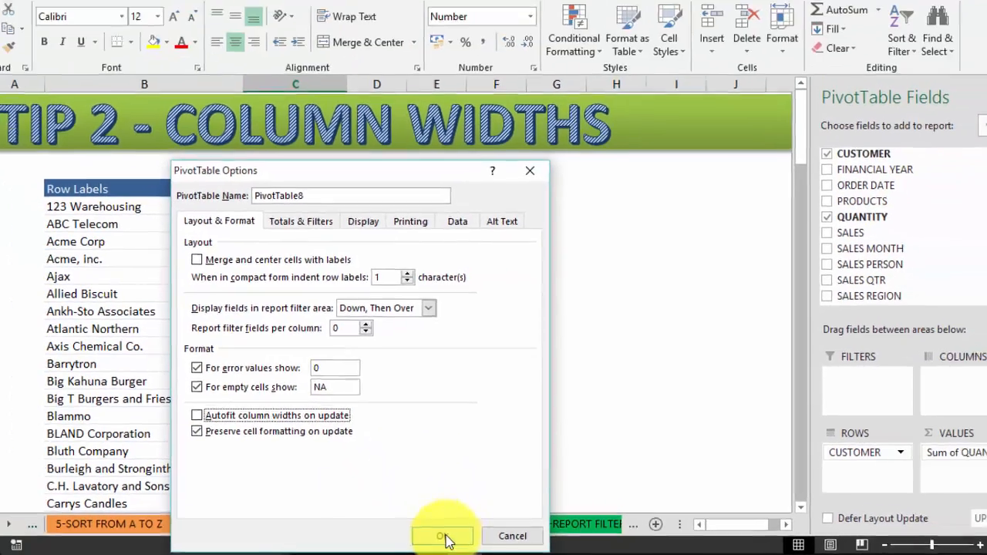
pyautogui.click(423, 528)
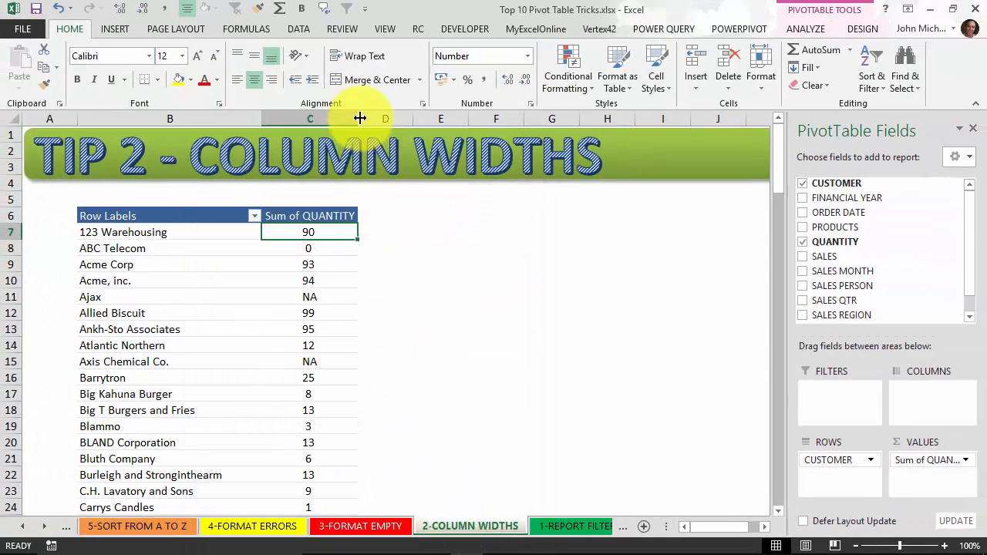
# Widen columns C and B of the PivotTable and refresh it with autofit disabled
pyautogui.moveTo(359, 117); pyautogui.dragTo(414, 115)
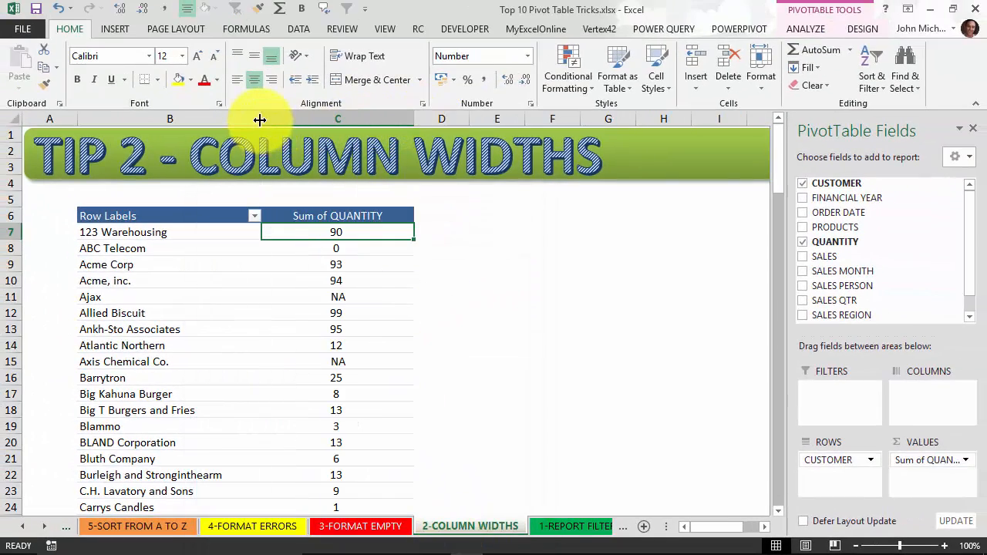
pyautogui.moveTo(261, 118); pyautogui.dragTo(291, 120)
pyautogui.rightClick(216, 265)
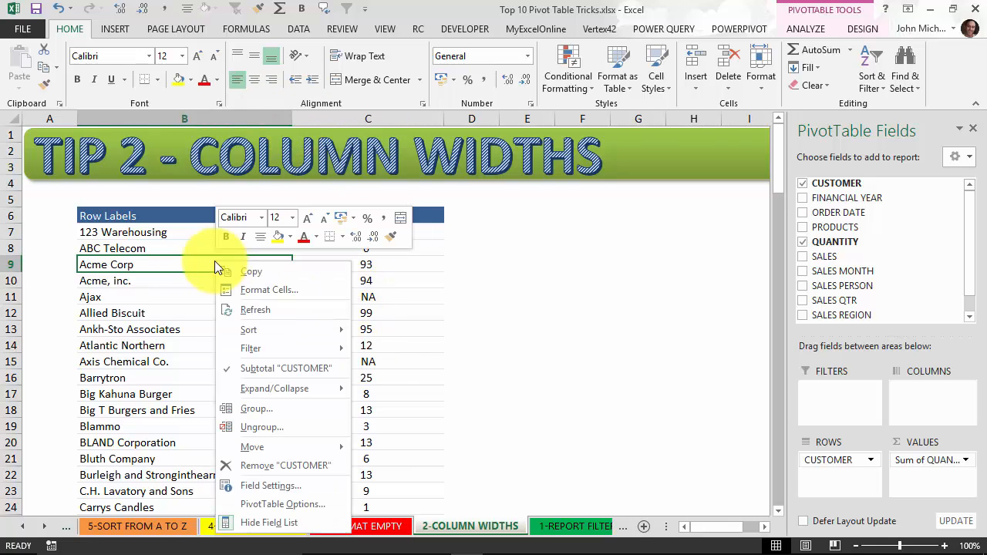
pyautogui.click(277, 307)
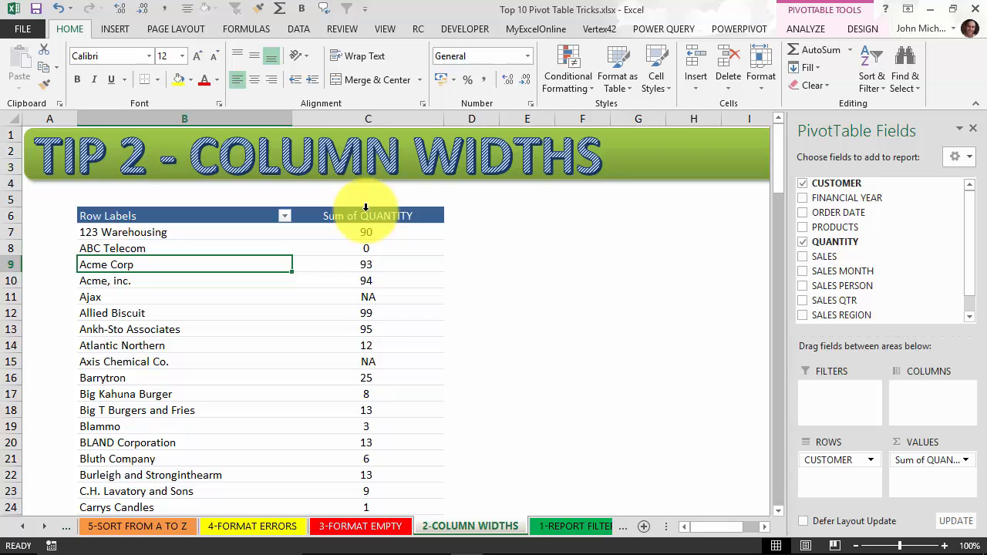
# Copy the whole PivotTable from the 2-COLUMN WIDTHS sheet and paste it at cell B6 of the 1-REPORT FILTER sheet
pyautogui.click(353, 245)
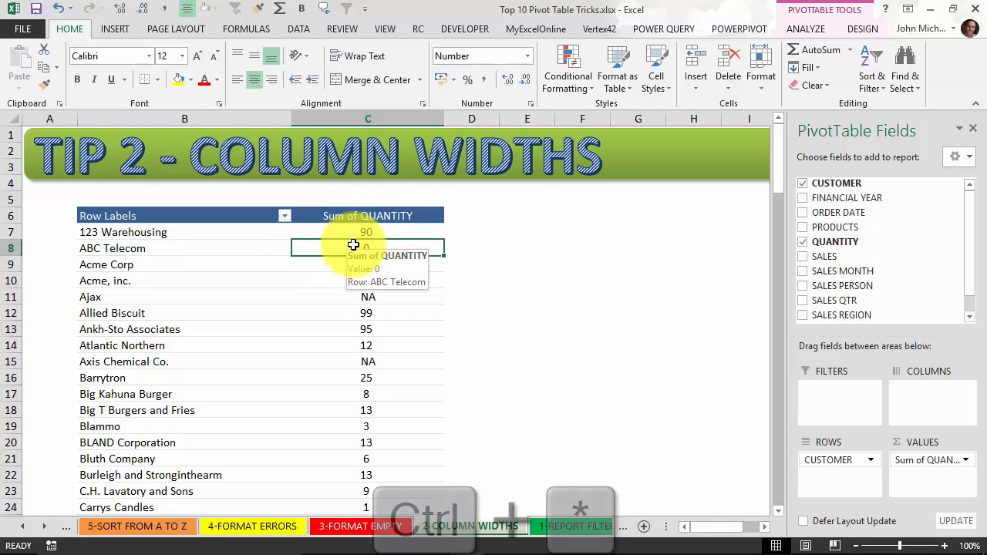
pyautogui.hotkey('ctrl', '*')
pyautogui.hotkey('ctrl', 'c')
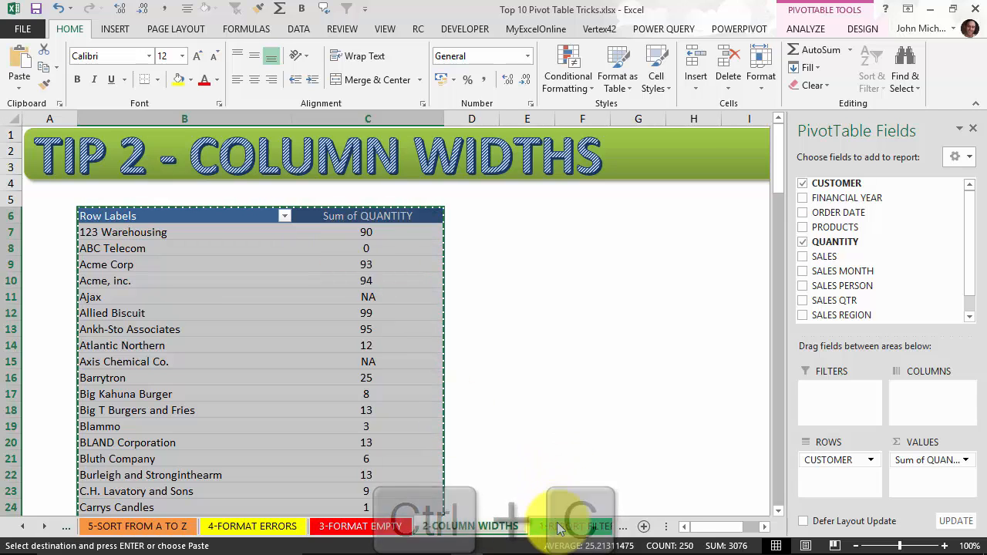
pyautogui.hotkey('ctrl', 'pagedown')
pyautogui.click(92, 213)
pyautogui.hotkey('ctrl', 'v')
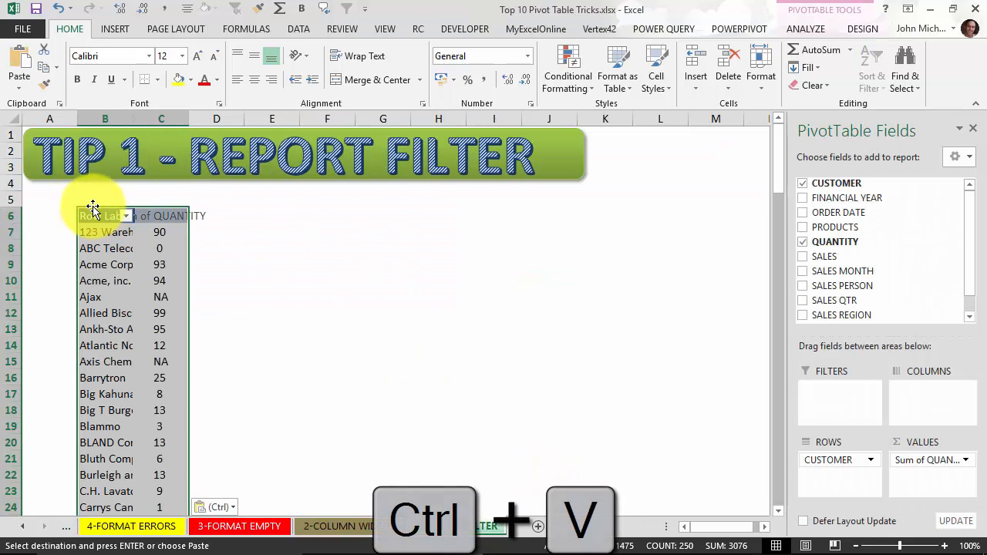
# Autofit columns B and C of the pasted PivotTable to their contents
pyautogui.doubleClick(132, 119)
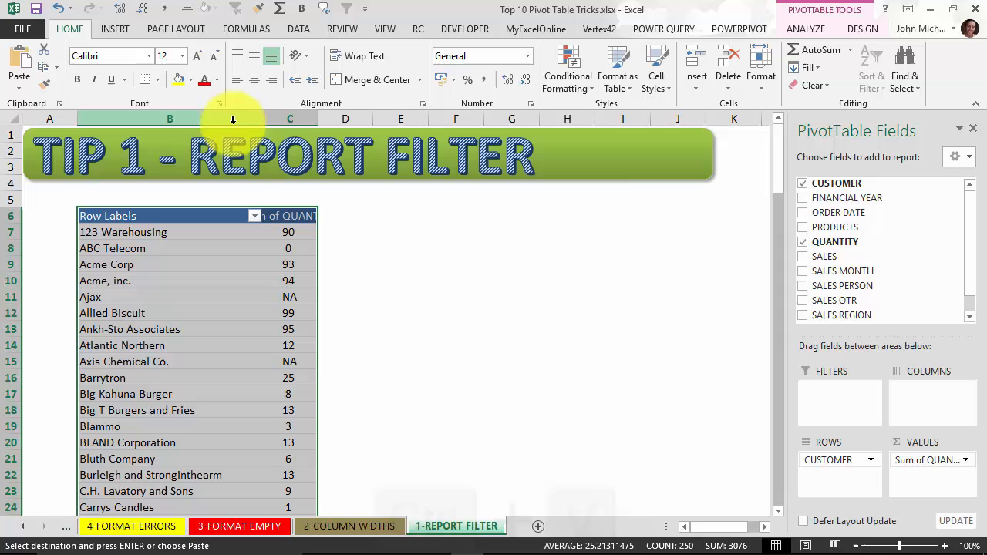
pyautogui.doubleClick(317, 118)
pyautogui.click(309, 264)
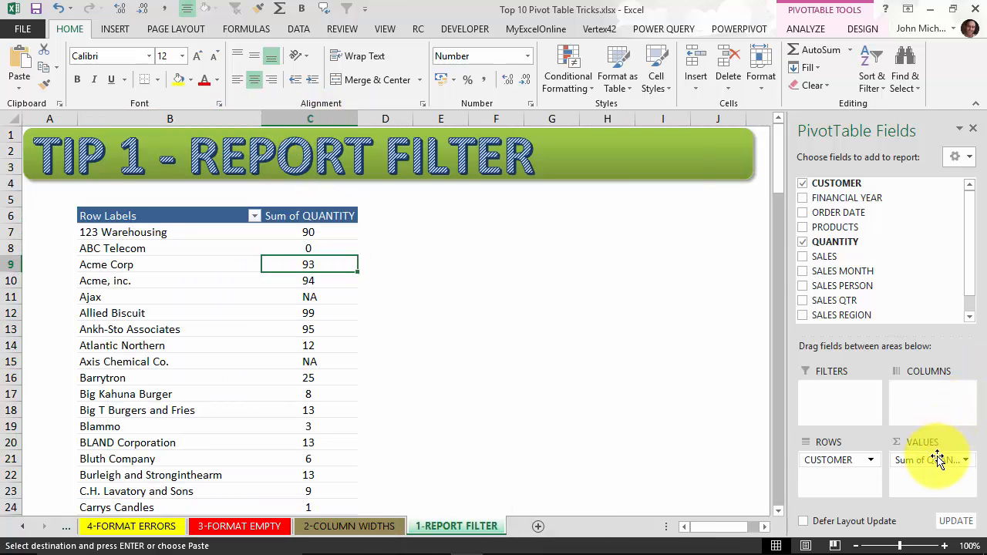
# Rebuild the PivotTable to sum SALES with SALES MONTH in rows and FINANCIAL YEAR in columns, removing QUANTITY and CUSTOMER
pyautogui.moveTo(936, 459); pyautogui.dragTo(936, 479)
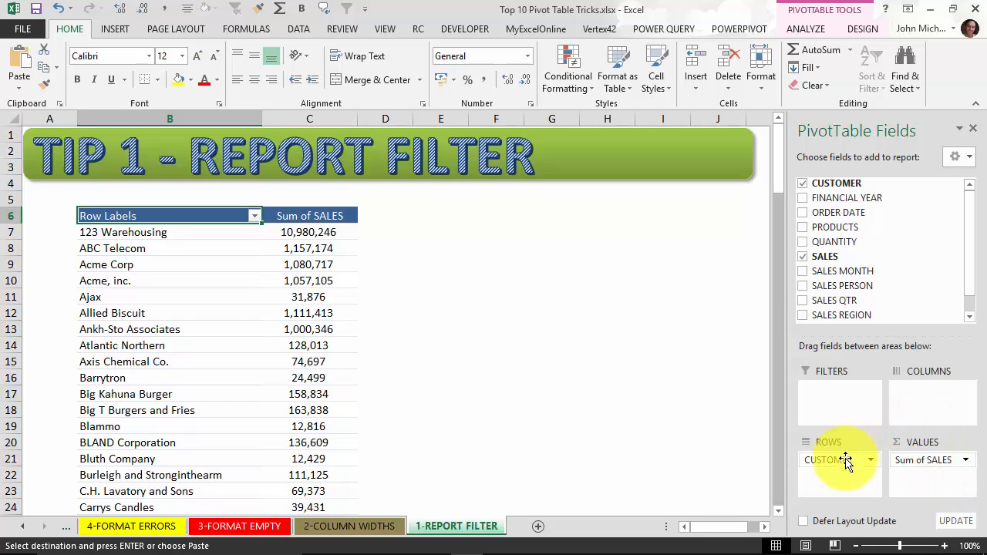
pyautogui.moveTo(844, 459); pyautogui.dragTo(973, 203)
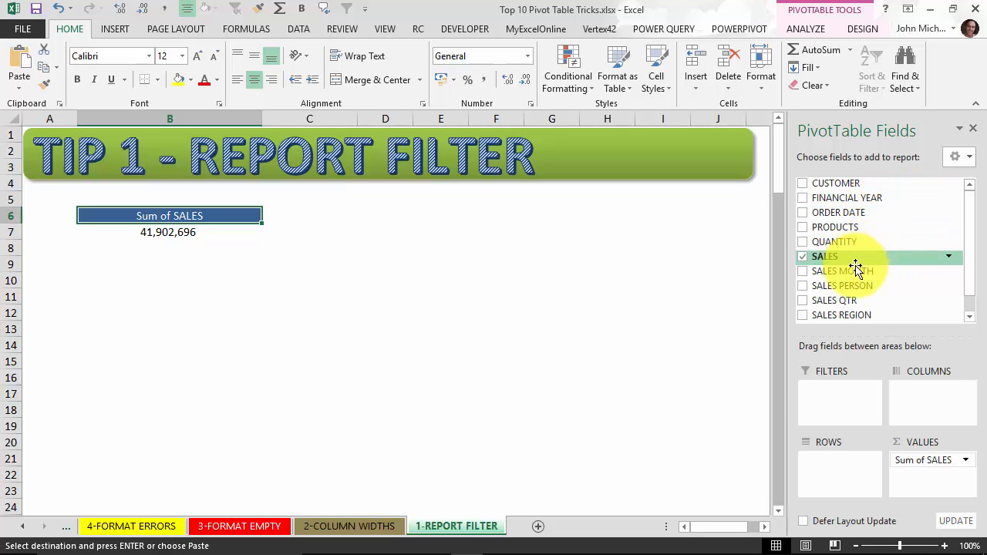
pyautogui.moveTo(856, 272); pyautogui.dragTo(823, 484)
pyautogui.moveTo(873, 197); pyautogui.dragTo(928, 400)
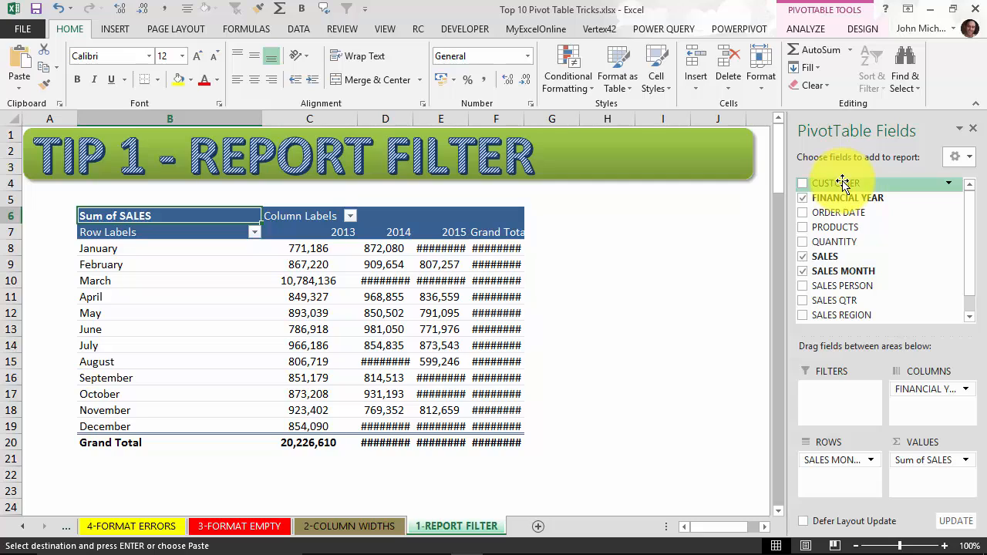
# Add CUSTOMER and PRODUCTS as report filters of the PivotTable
pyautogui.moveTo(842, 183); pyautogui.dragTo(838, 392)
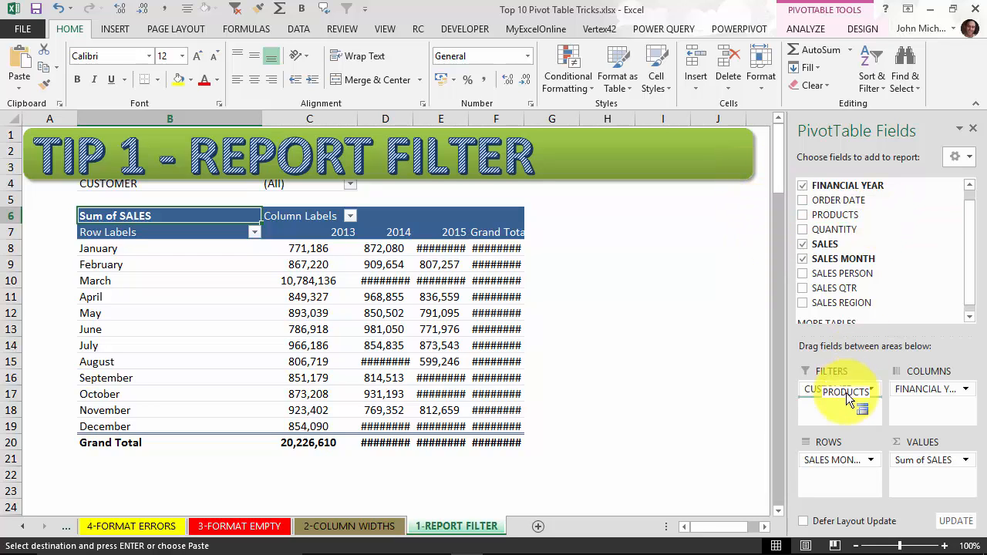
pyautogui.moveTo(846, 407); pyautogui.dragTo(840, 402)
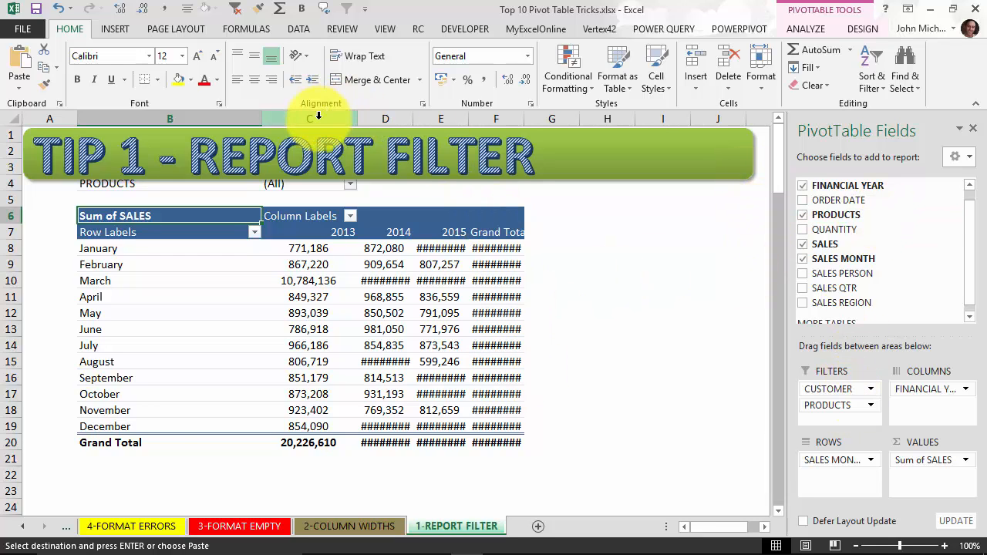
# Autofit the year and Grand Total columns C to F and center their contents
pyautogui.moveTo(324, 118); pyautogui.dragTo(535, 115)
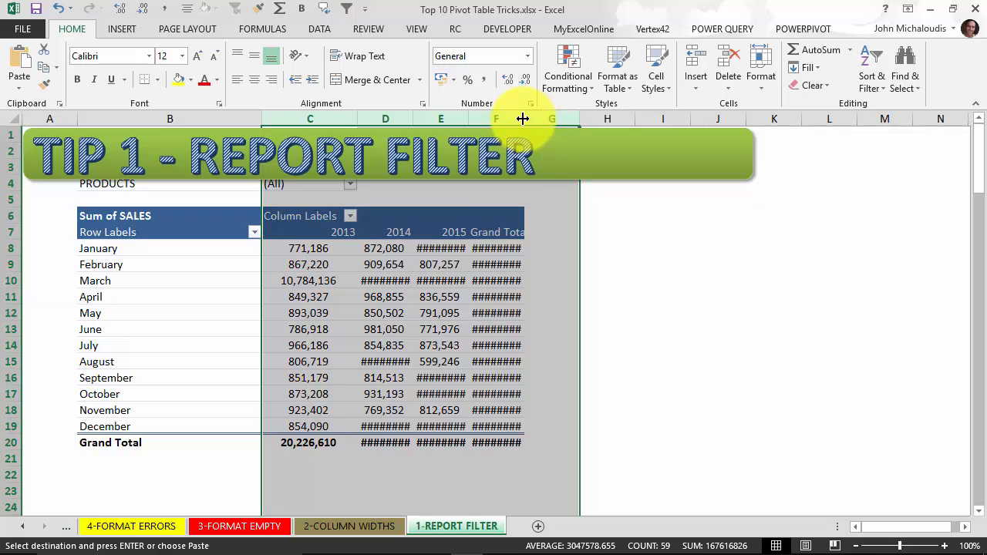
pyautogui.doubleClick(523, 115)
pyautogui.click(401, 361)
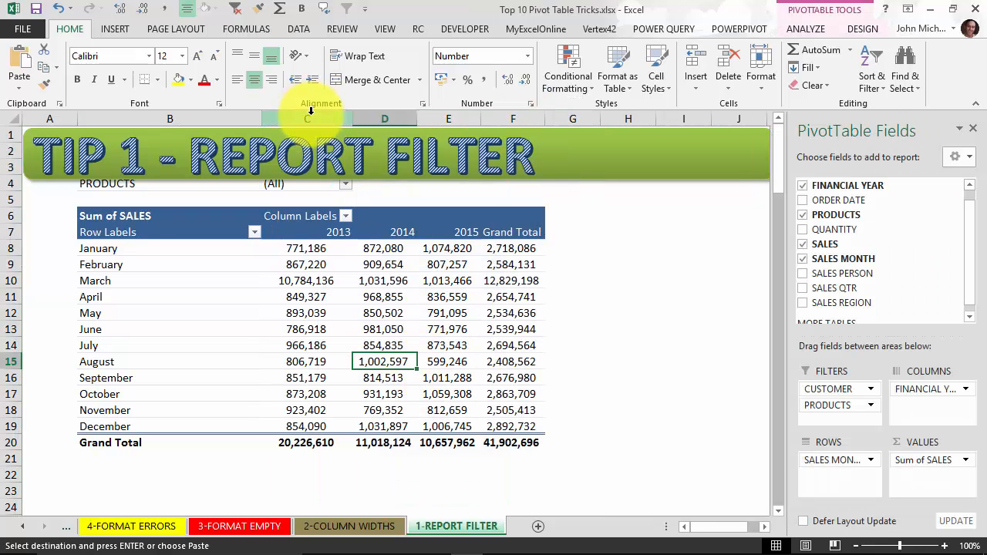
pyautogui.moveTo(319, 116); pyautogui.dragTo(536, 143)
pyautogui.click(256, 83)
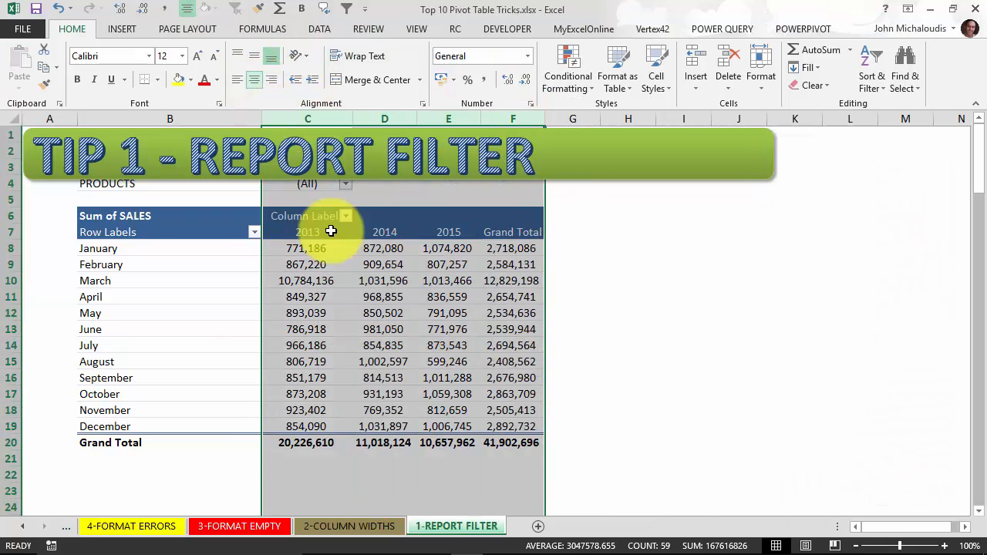
pyautogui.click(445, 361)
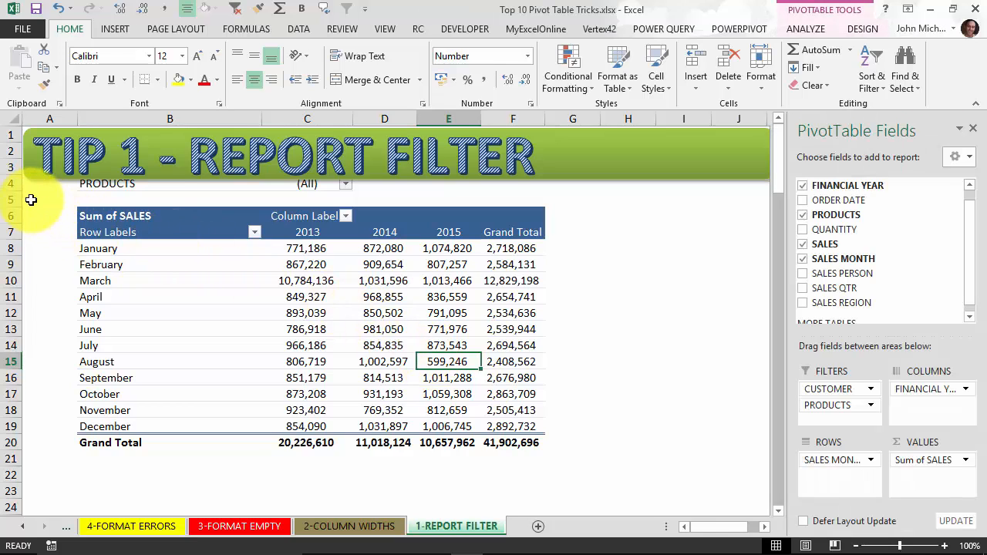
# Increase the height of row 4 to give the PRODUCTS filter more space below the title banner
pyautogui.click(12, 185)
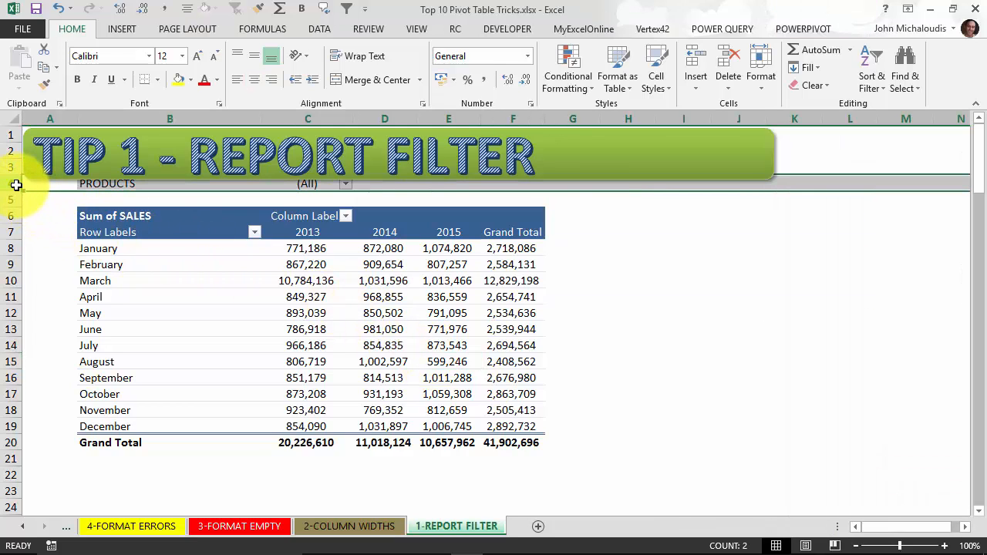
pyautogui.moveTo(16, 190); pyautogui.dragTo(17, 209)
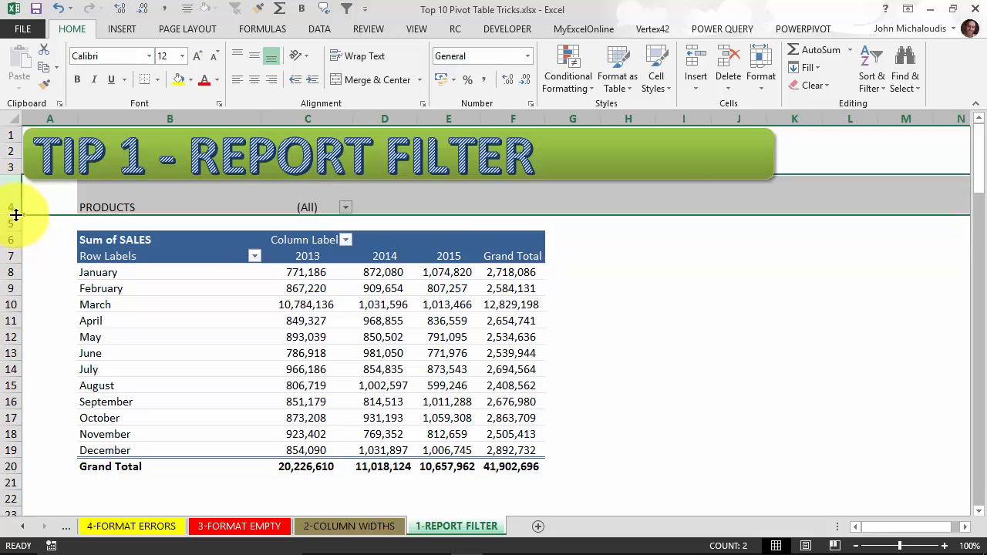
pyautogui.click(735, 265)
pyautogui.click(385, 305)
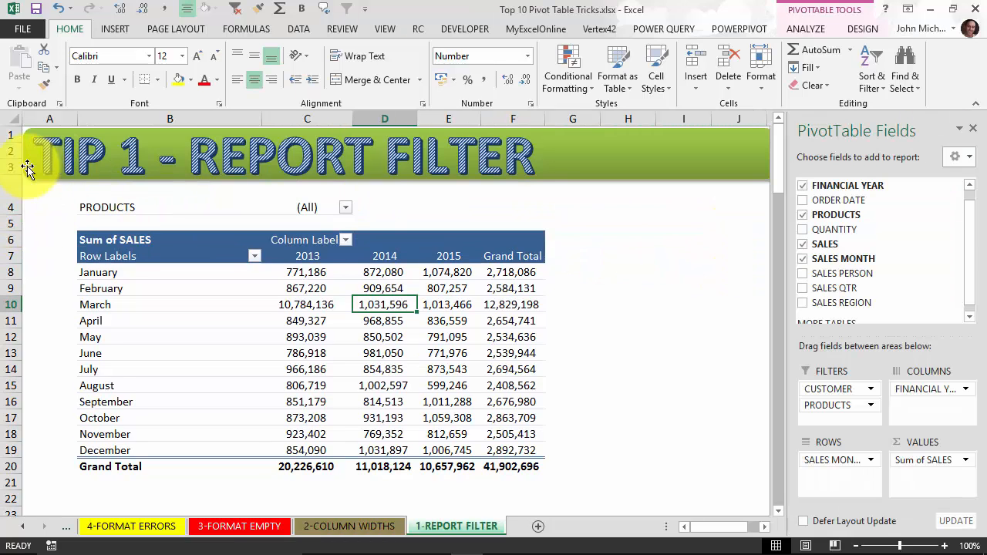
# Insert two rows at row 2, shrink the title banner back to rows 1 to 3, and autofit the height of row 6
pyautogui.click(6, 151)
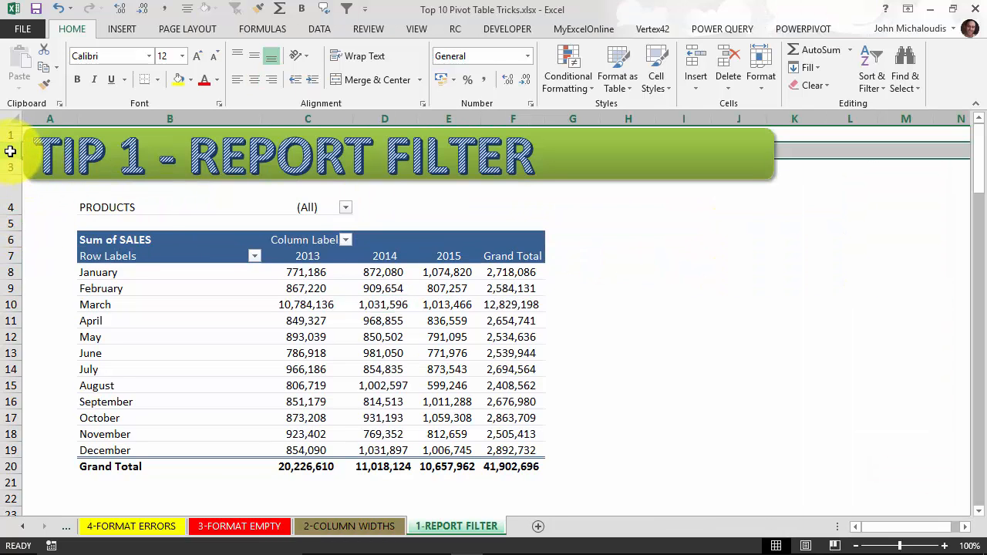
pyautogui.hotkey('ctrl', '+')
pyautogui.hotkey('ctrl', '+')
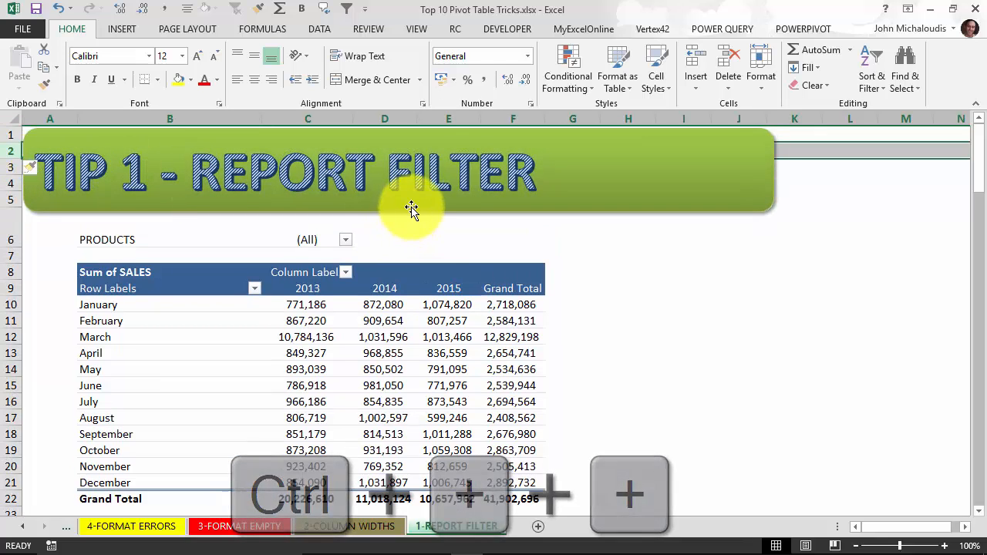
pyautogui.click(411, 208)
pyautogui.moveTo(399, 210)
pyautogui.mouseDown()
pyautogui.moveTo(405, 170)
pyautogui.moveTo(406, 179)
pyautogui.mouseUp()
pyautogui.doubleClick(16, 246)
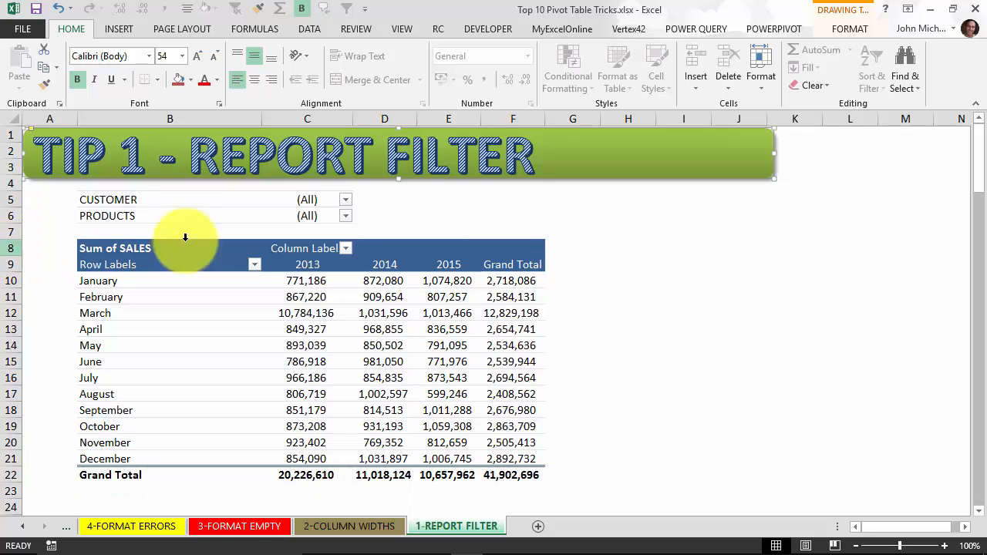
# Allow multiple items in the CUSTOMER report filter and filter the PivotTable to 123 Warehousing only
pyautogui.click(263, 200)
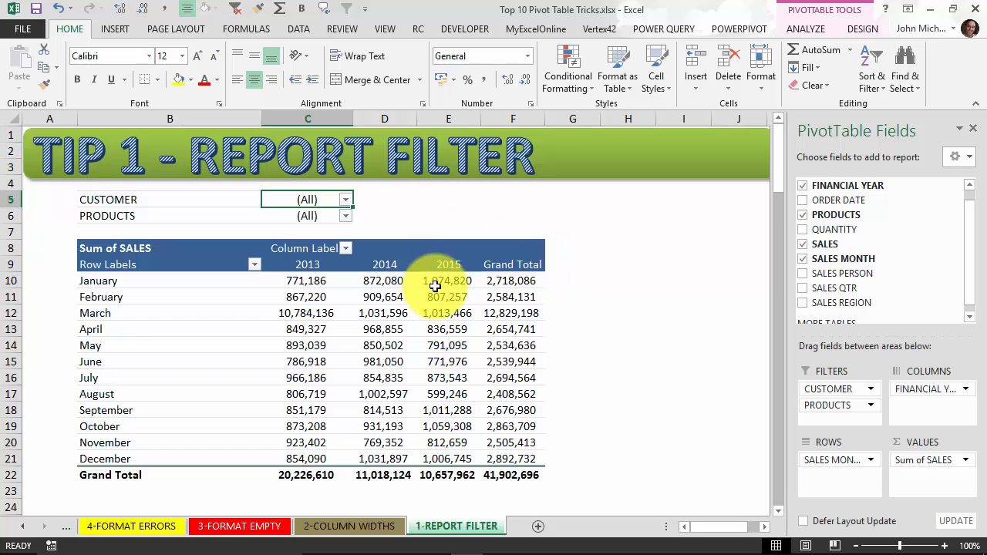
pyautogui.click(345, 199)
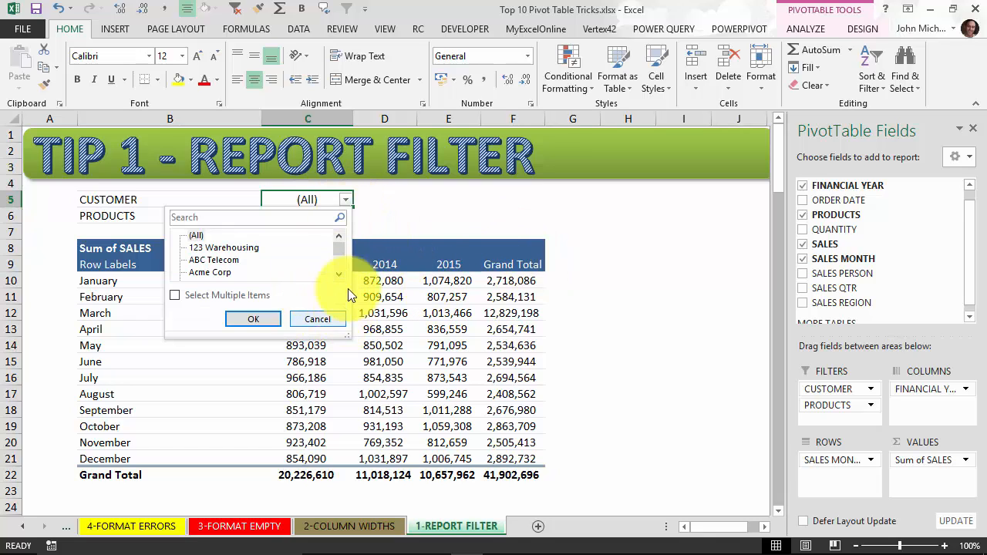
pyautogui.click(412, 329)
pyautogui.click(345, 199)
pyautogui.moveTo(347, 337); pyautogui.dragTo(367, 447)
pyautogui.moveTo(356, 250)
pyautogui.mouseDown()
pyautogui.moveTo(351, 389)
pyautogui.moveTo(359, 248)
pyautogui.mouseUp()
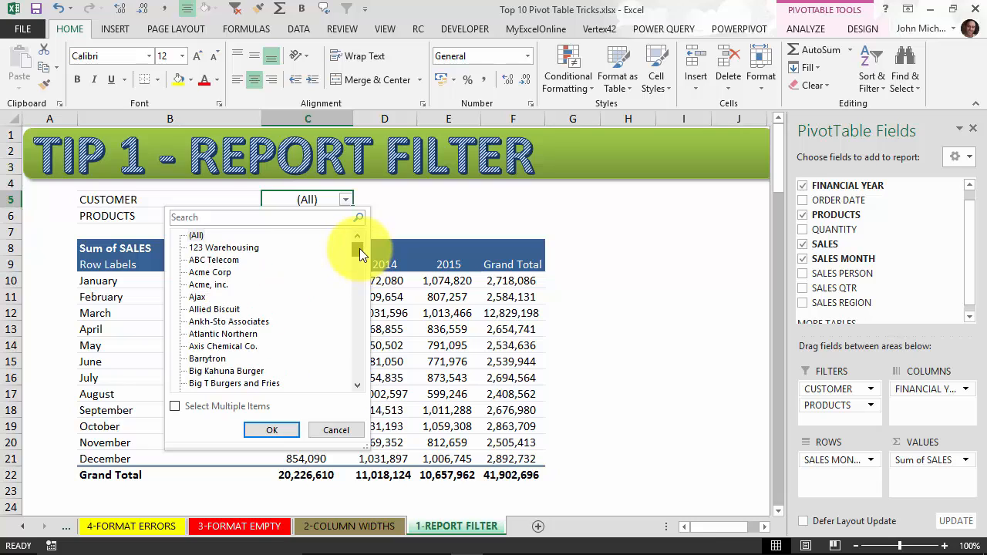
pyautogui.click(224, 407)
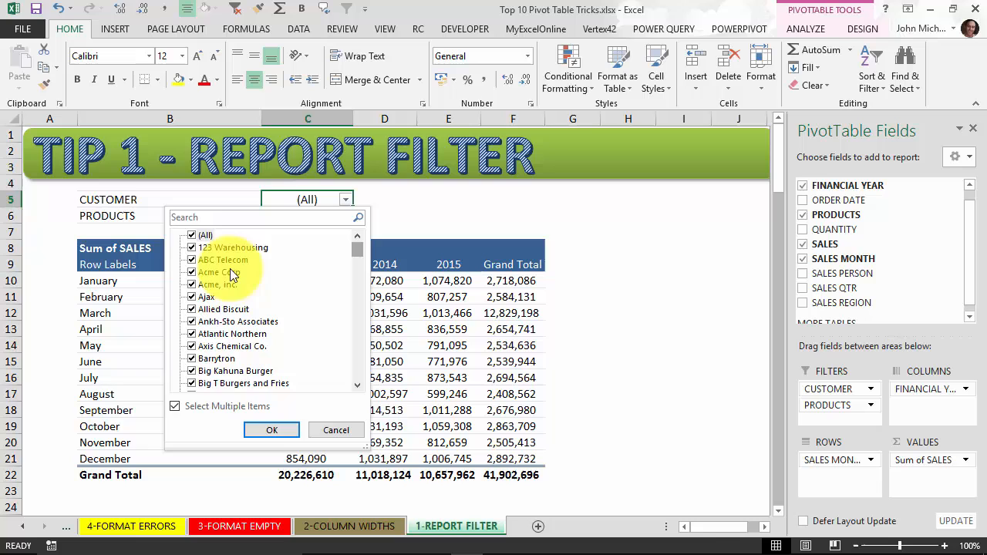
pyautogui.click(192, 235)
pyautogui.click(192, 247)
pyautogui.click(278, 428)
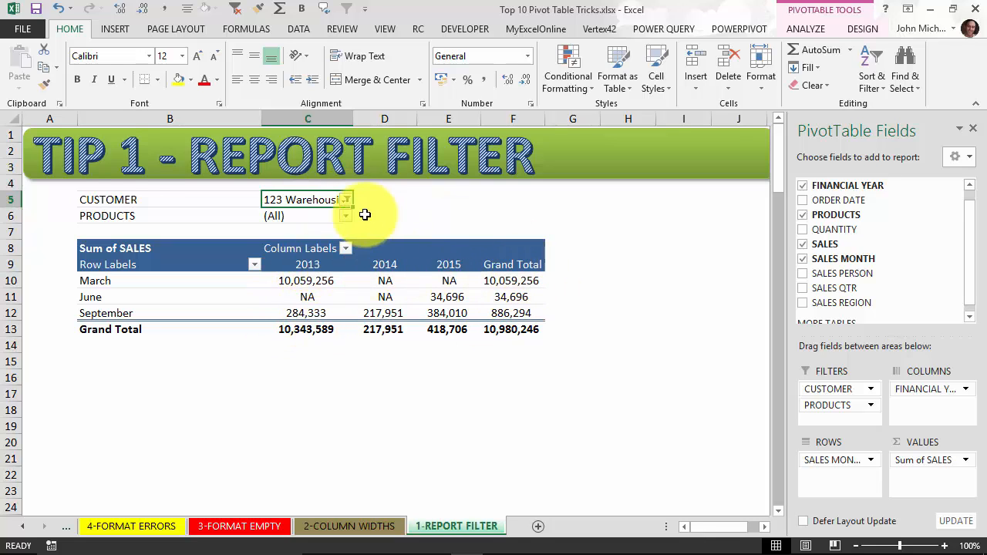
# Switch the CUSTOMER report filter from 123 Warehousing to ABC Telecom
pyautogui.click(346, 200)
pyautogui.click(192, 246)
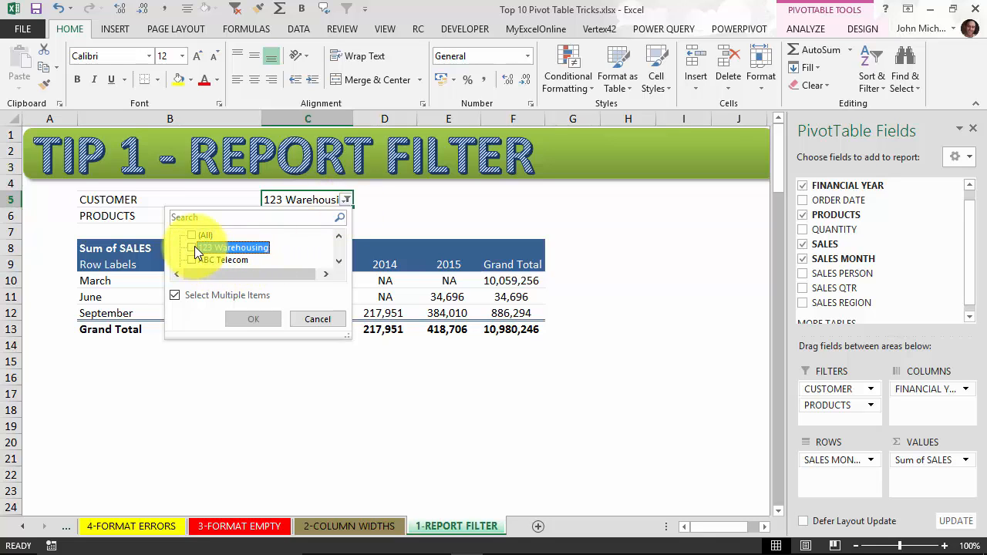
pyautogui.click(192, 259)
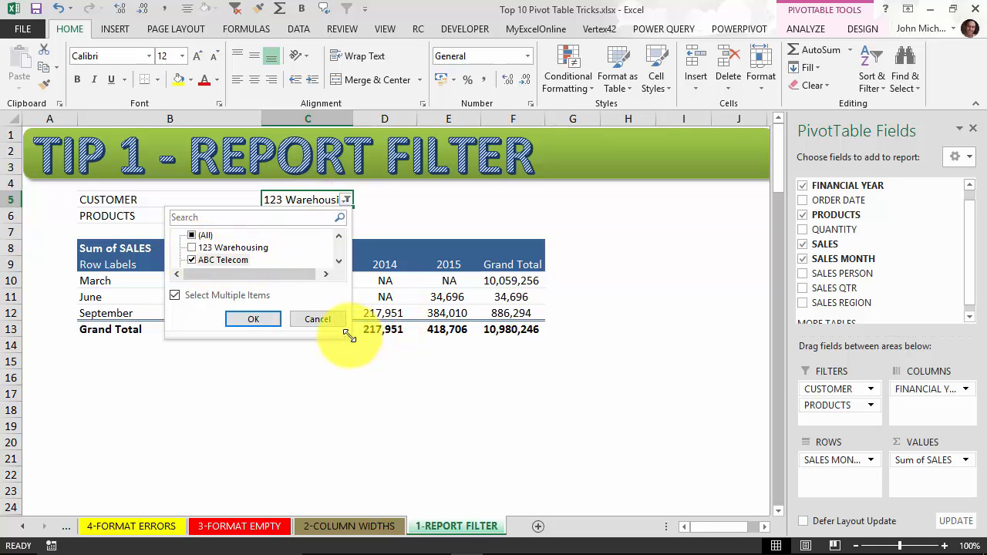
pyautogui.moveTo(349, 336); pyautogui.dragTo(352, 385)
pyautogui.click(267, 373)
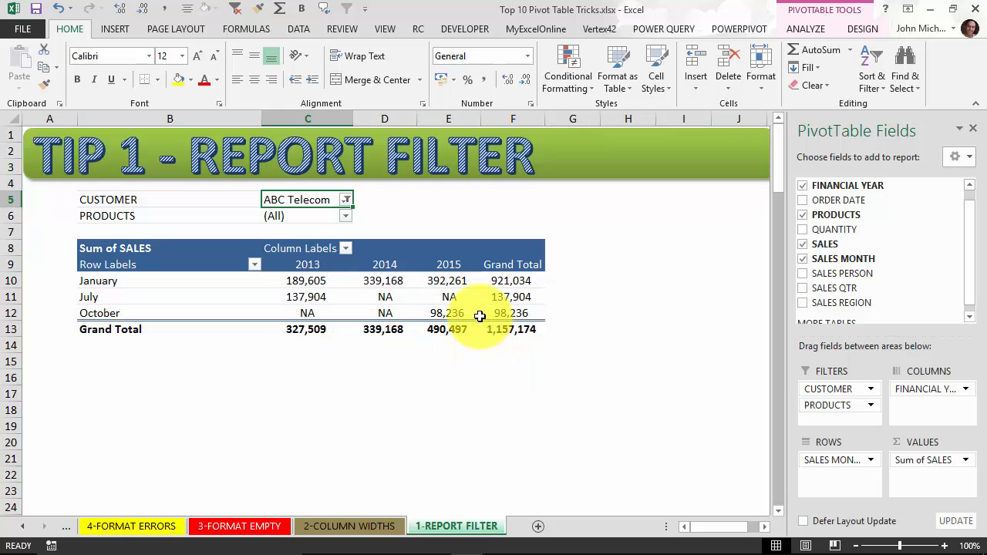
# Reset the CUSTOMER report filter to show all customers
pyautogui.moveTo(479, 316)
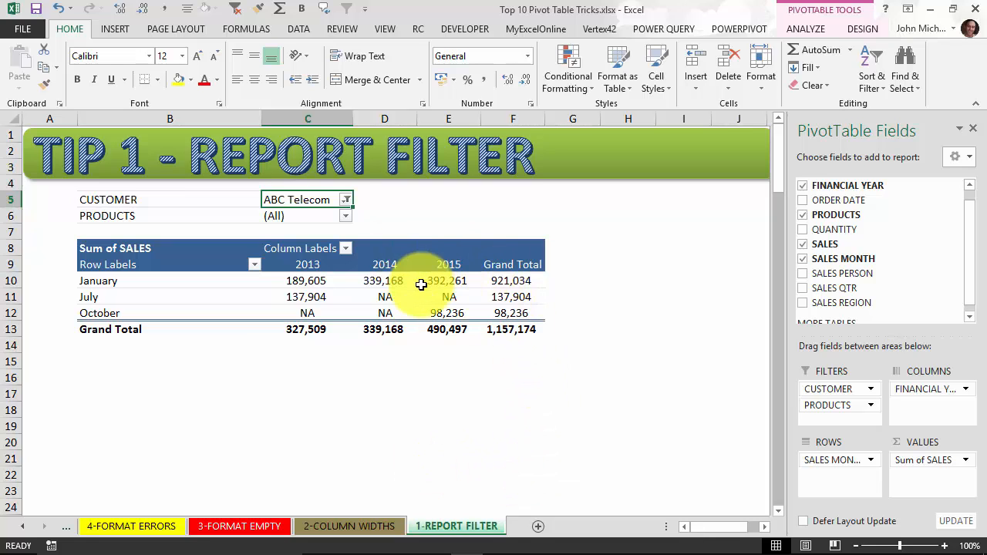
pyautogui.click(346, 199)
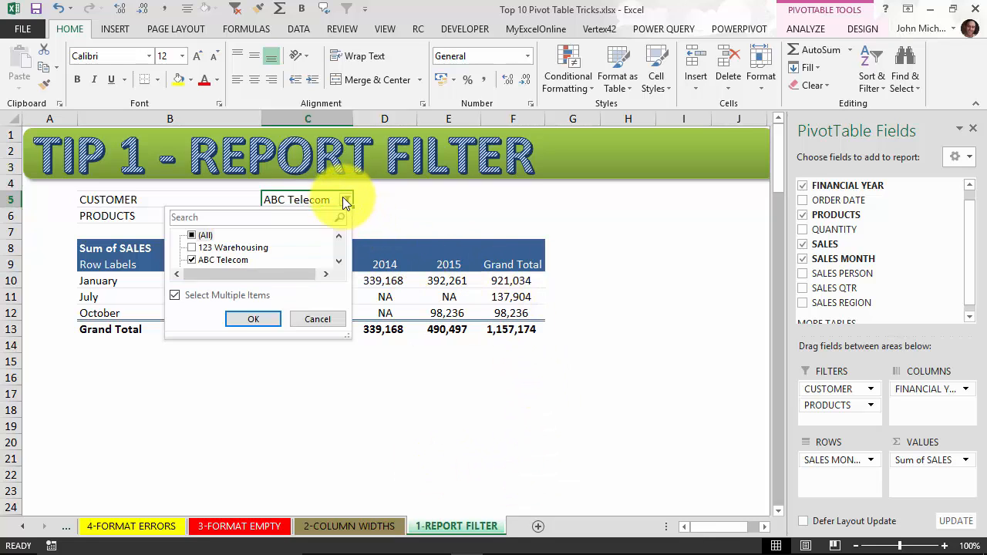
pyautogui.click(192, 234)
pyautogui.click(270, 318)
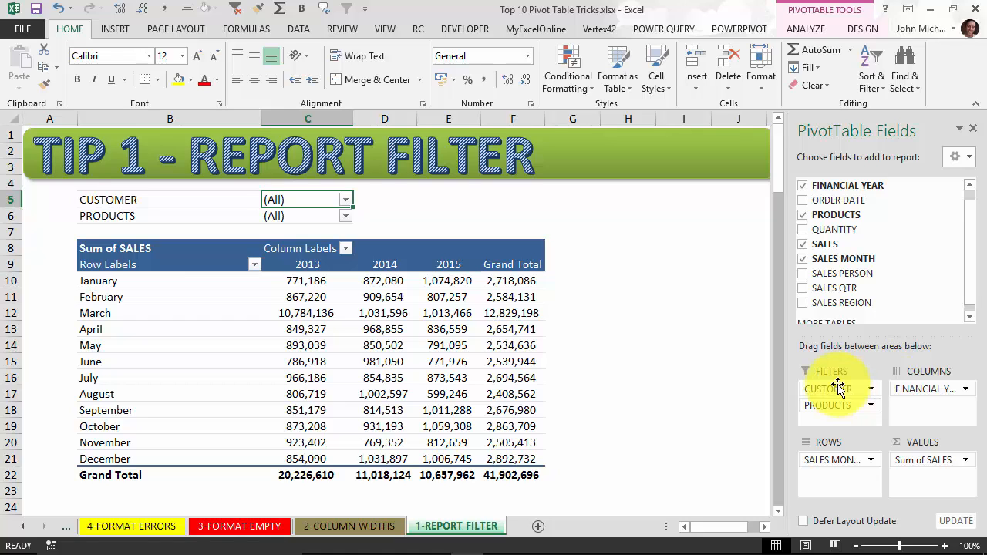
# Generate separate report filter pages from the PivotTable for every item of the CUSTOMER field
pyautogui.click(381, 280)
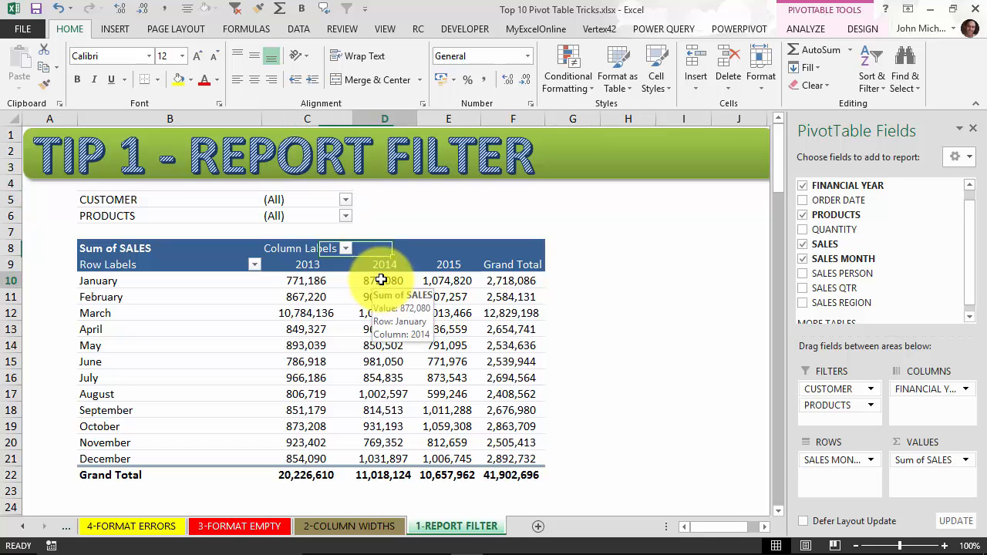
pyautogui.click(805, 29)
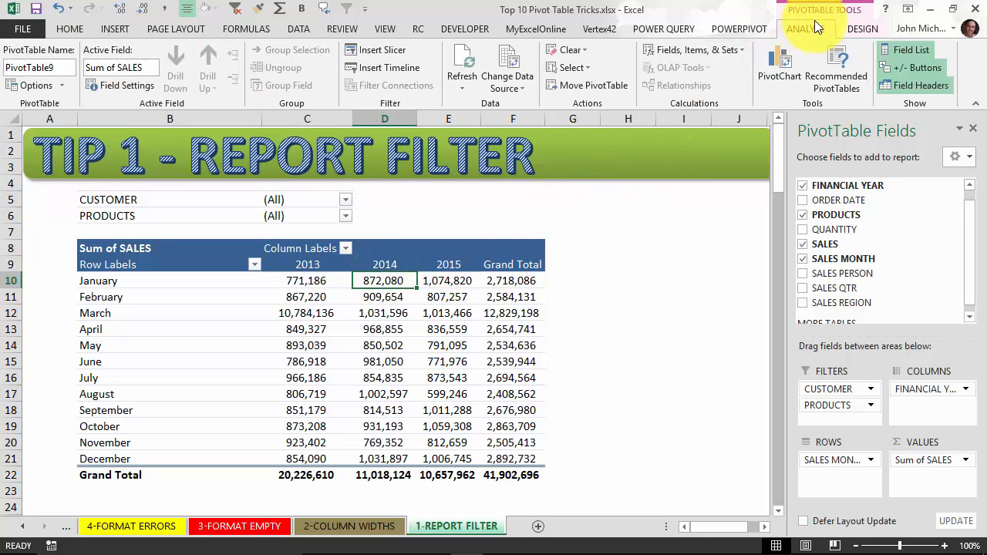
pyautogui.click(61, 86)
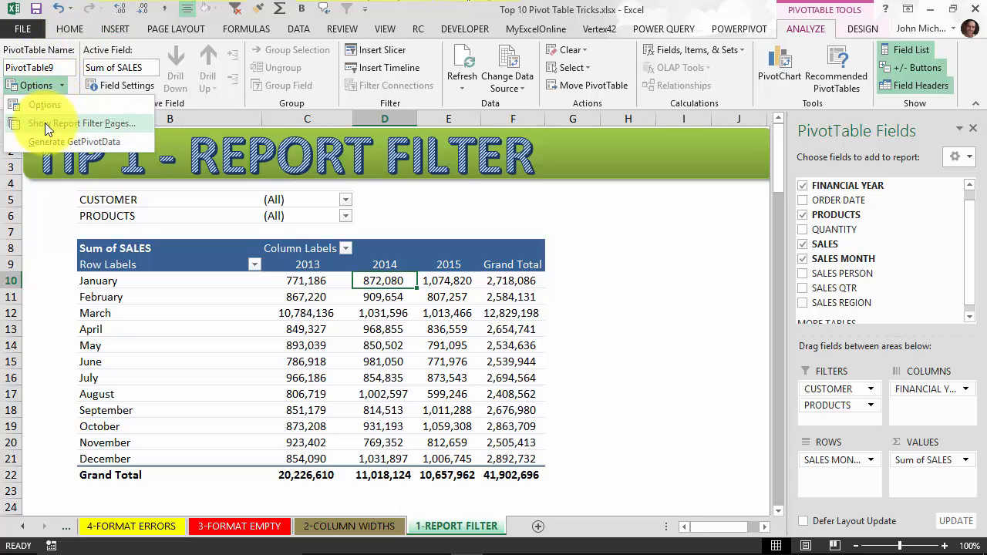
pyautogui.click(132, 125)
pyautogui.moveTo(100, 355); pyautogui.dragTo(560, 207)
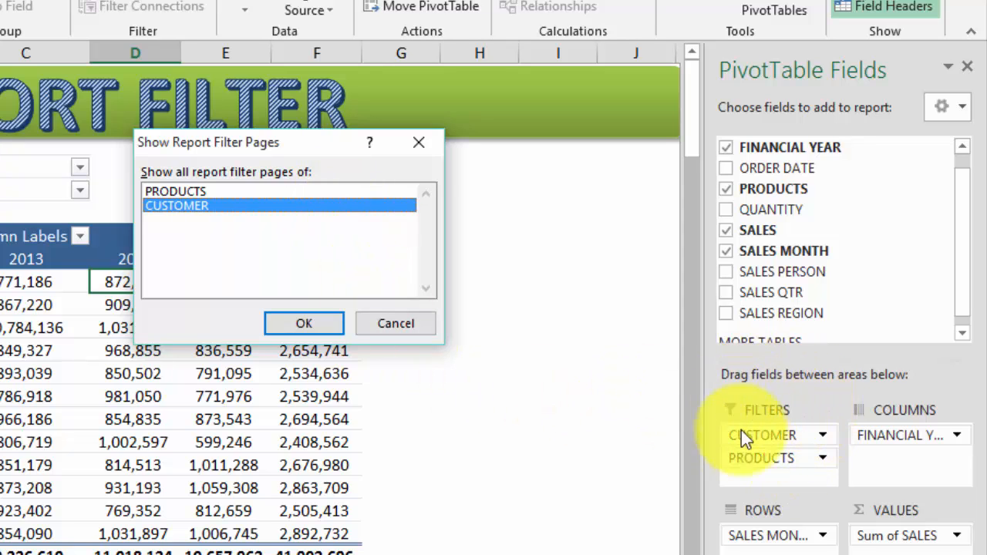
pyautogui.click(207, 193)
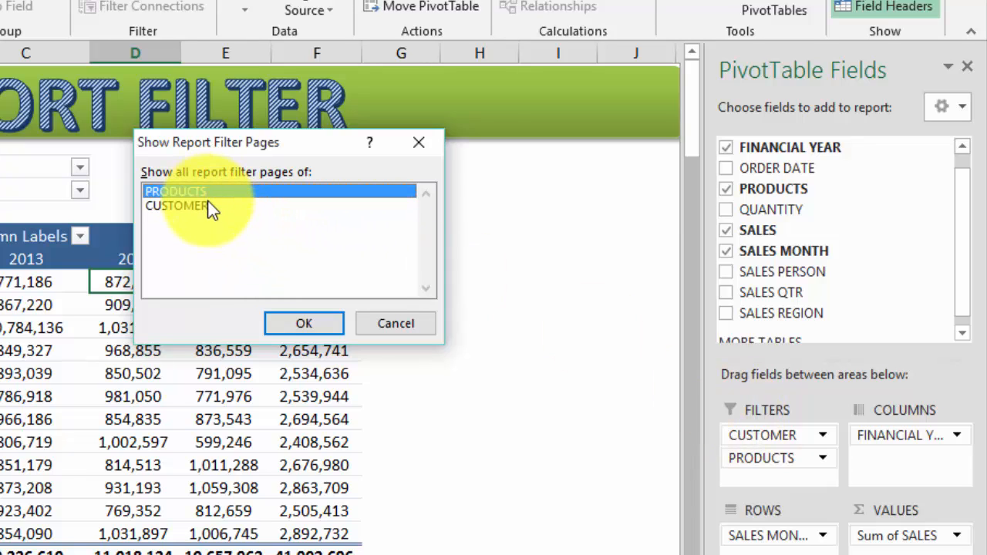
pyautogui.click(207, 204)
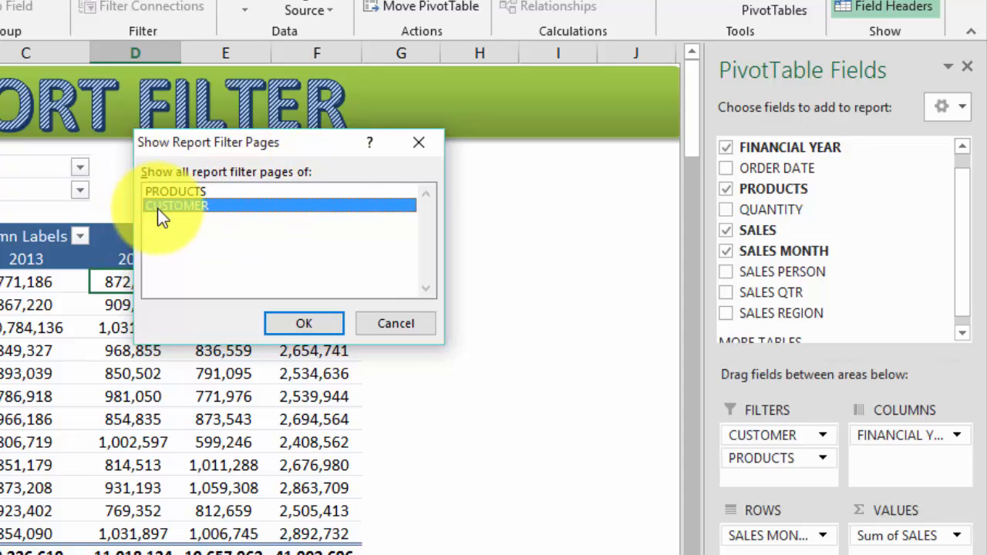
pyautogui.click(304, 324)
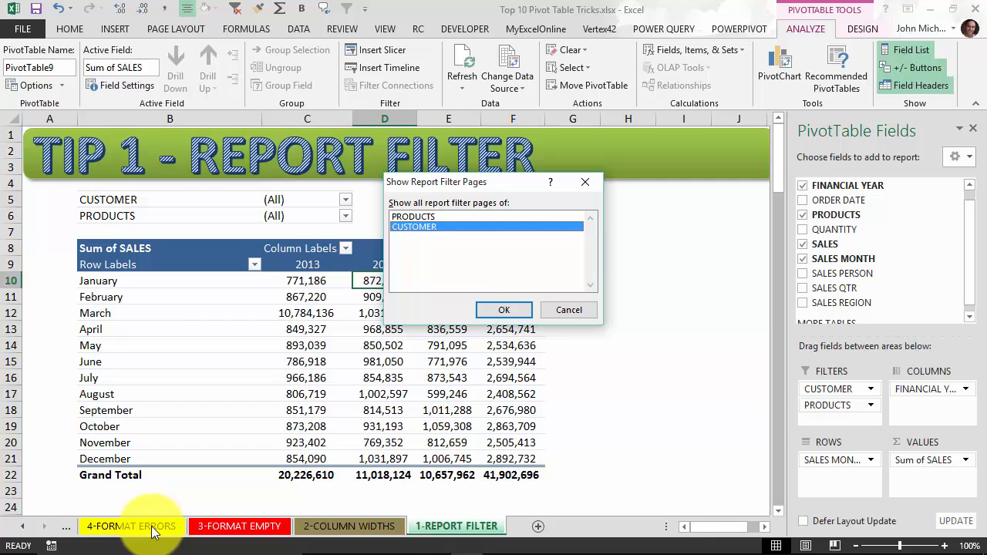
pyautogui.click(503, 310)
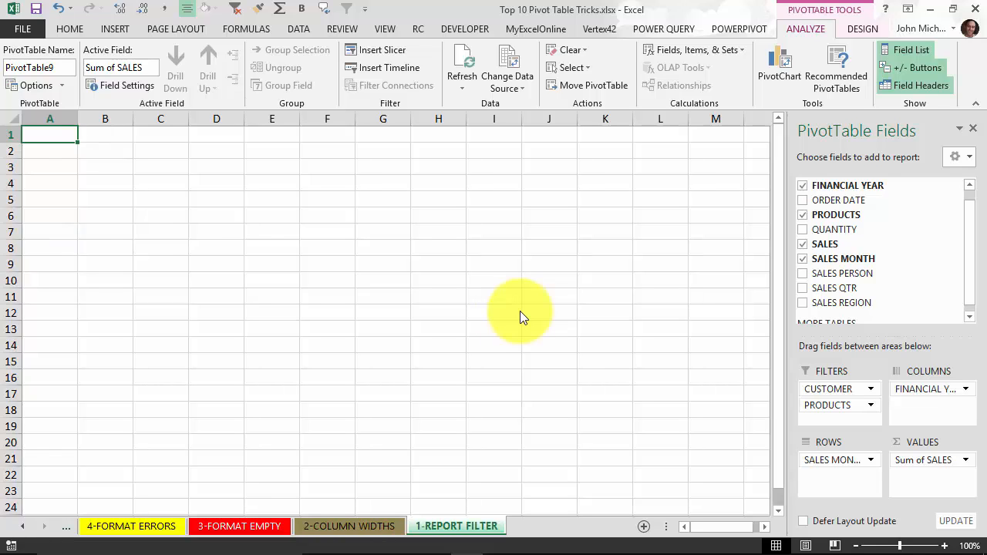
# Look through the sheet tabs of the generated customer pages
pyautogui.click(43, 525)
pyautogui.click(43, 525)
pyautogui.click(43, 525)
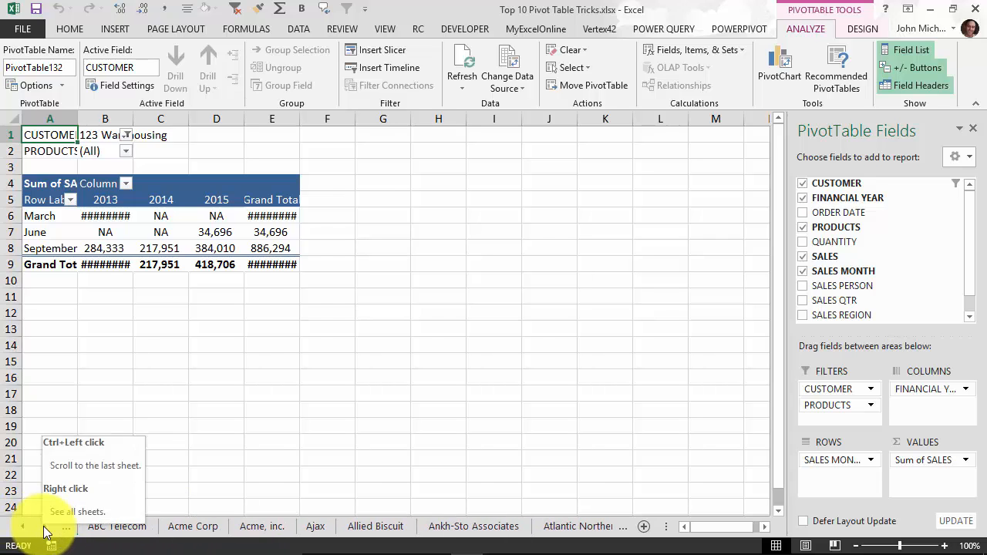
pyautogui.click(42, 524)
pyautogui.click(42, 525)
pyautogui.click(42, 525)
pyautogui.click(44, 527)
pyautogui.click(44, 527)
pyautogui.click(44, 527)
pyautogui.click(43, 527)
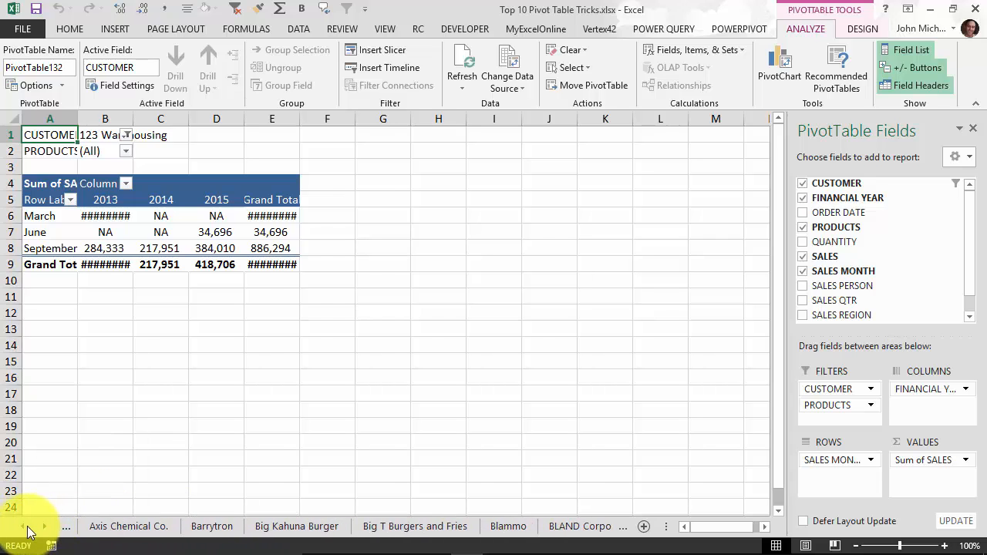
# Open the Praxis Corporation sheet from the list of all sheets and view its neighbouring customer sheets
pyautogui.rightClick(27, 528)
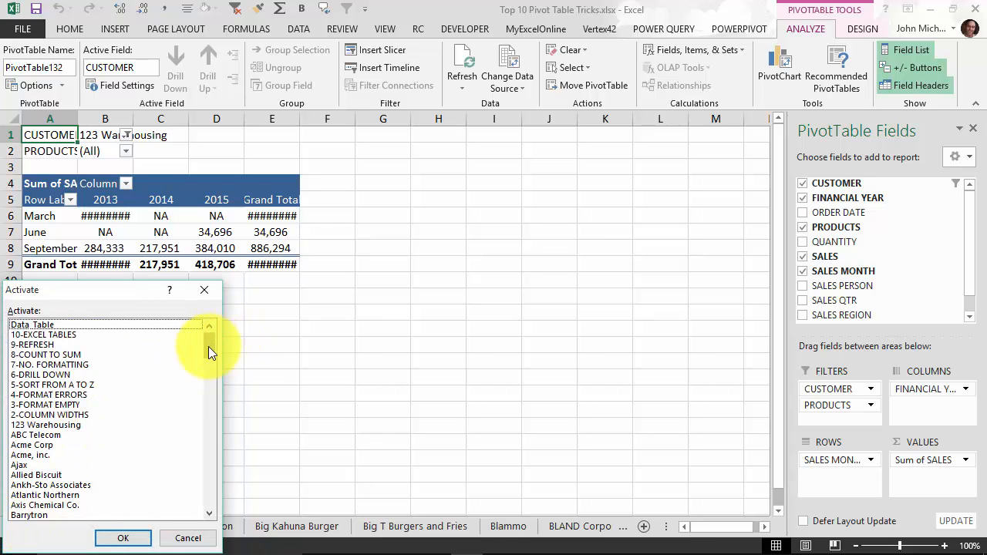
pyautogui.moveTo(208, 346); pyautogui.dragTo(205, 447)
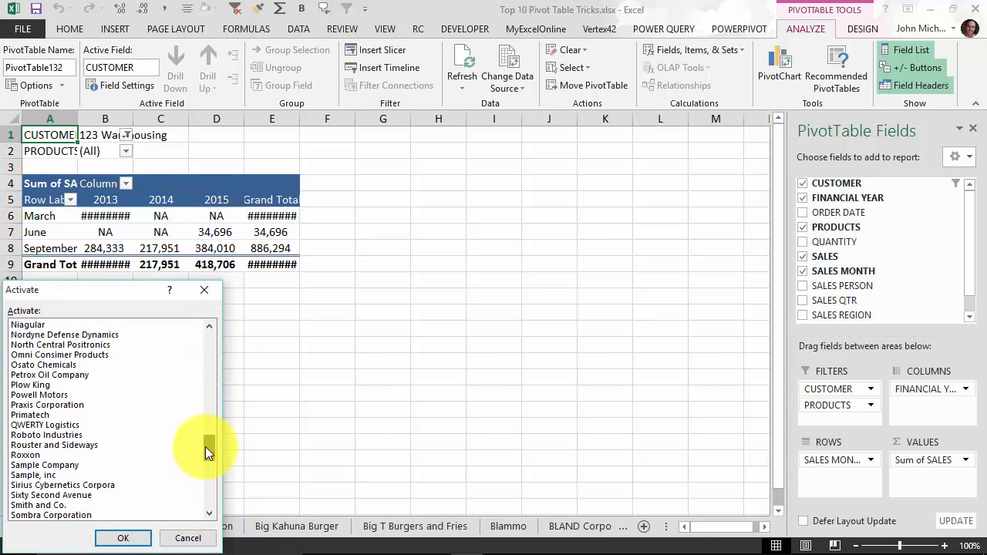
pyautogui.click(84, 405)
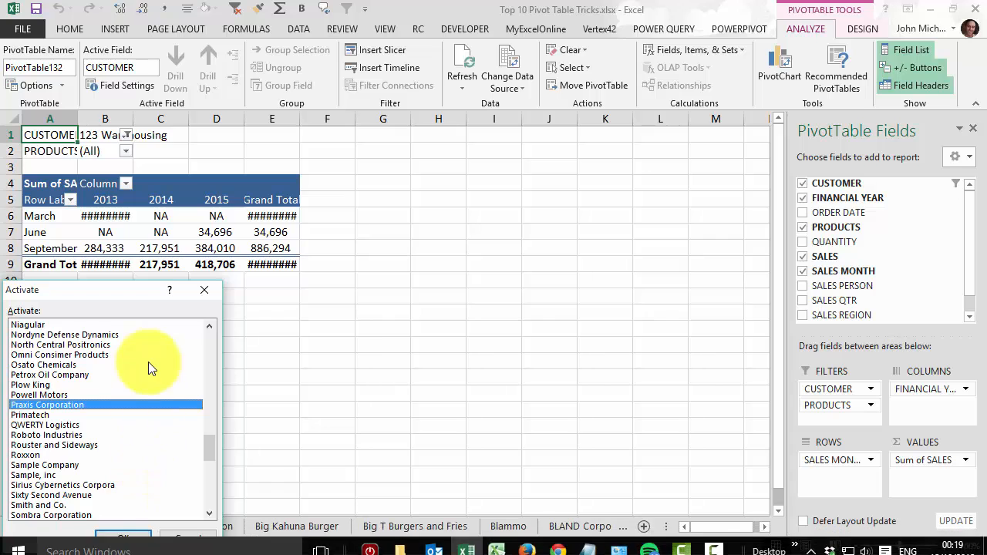
pyautogui.click(127, 537)
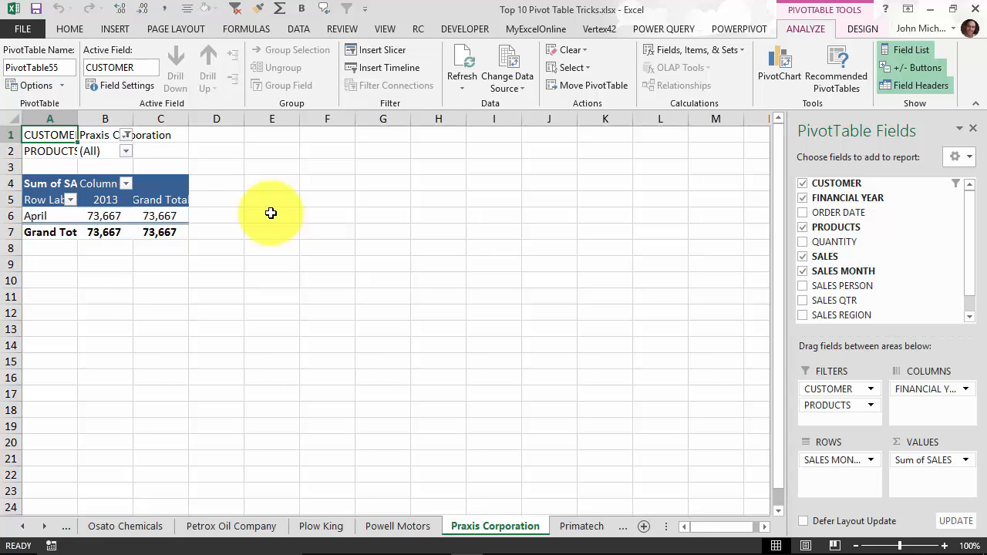
pyautogui.click(566, 524)
pyautogui.click(420, 528)
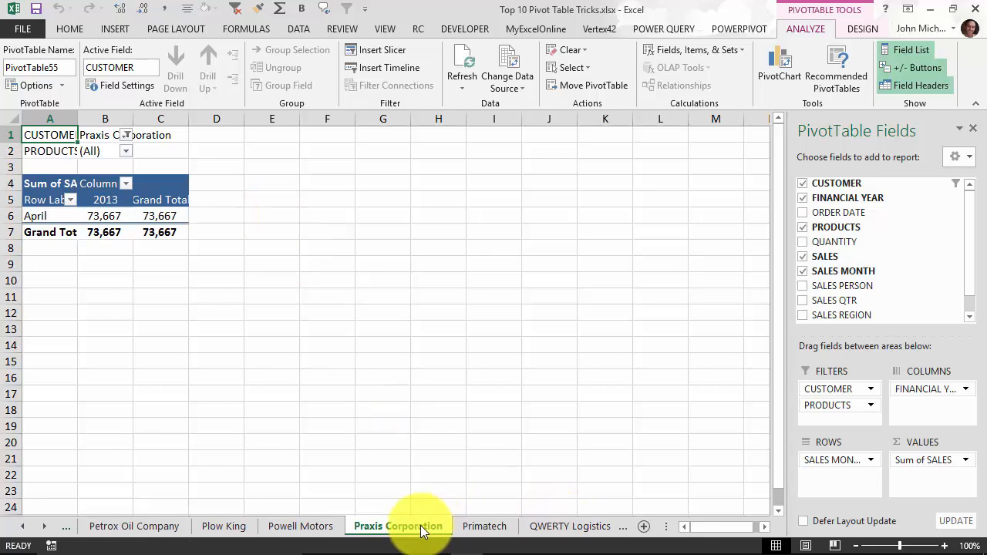
pyautogui.click(320, 527)
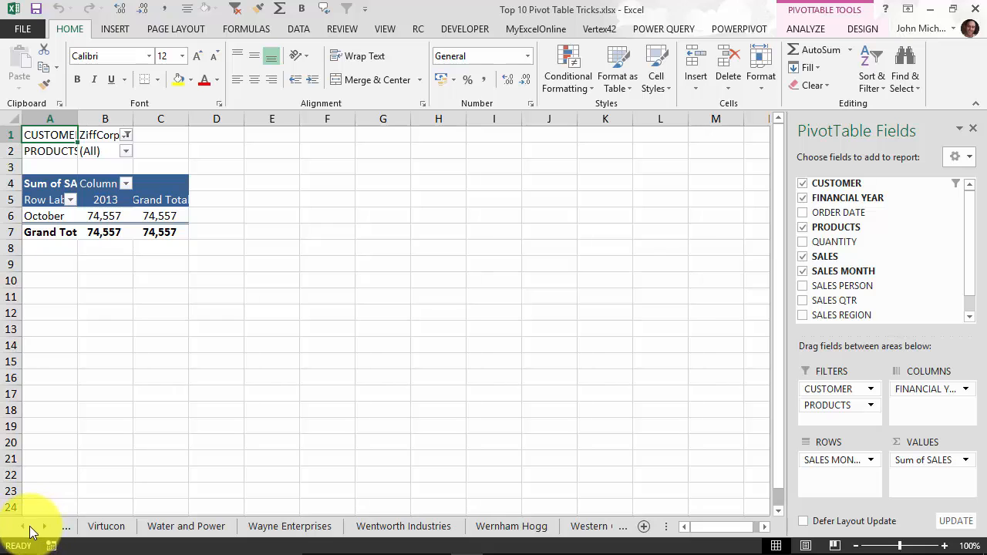
# Group all generated customer sheets from 123 Warehousing through ZiffCorp, leaving out 1-REPORT FILTER
pyautogui.rightClick(21, 526)
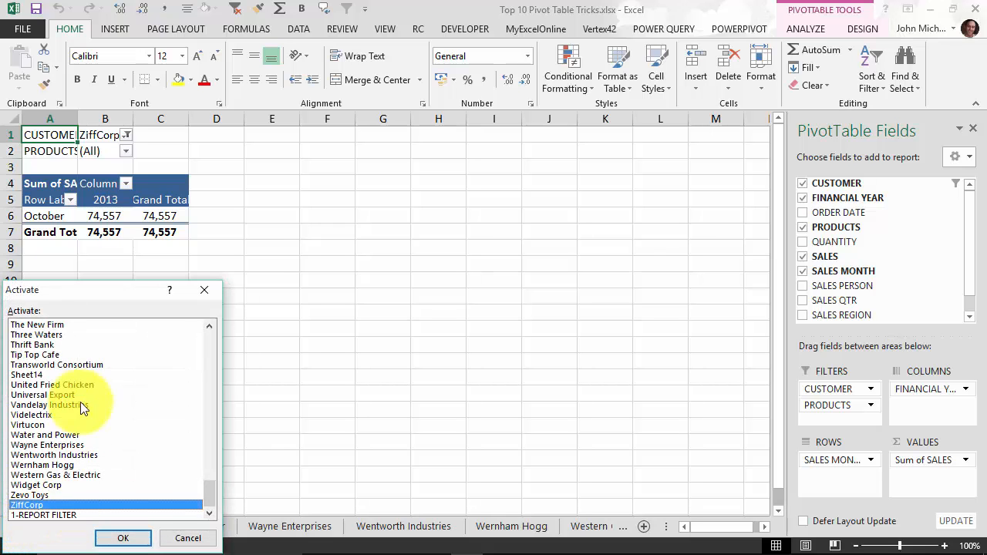
pyautogui.moveTo(203, 434); pyautogui.dragTo(202, 343)
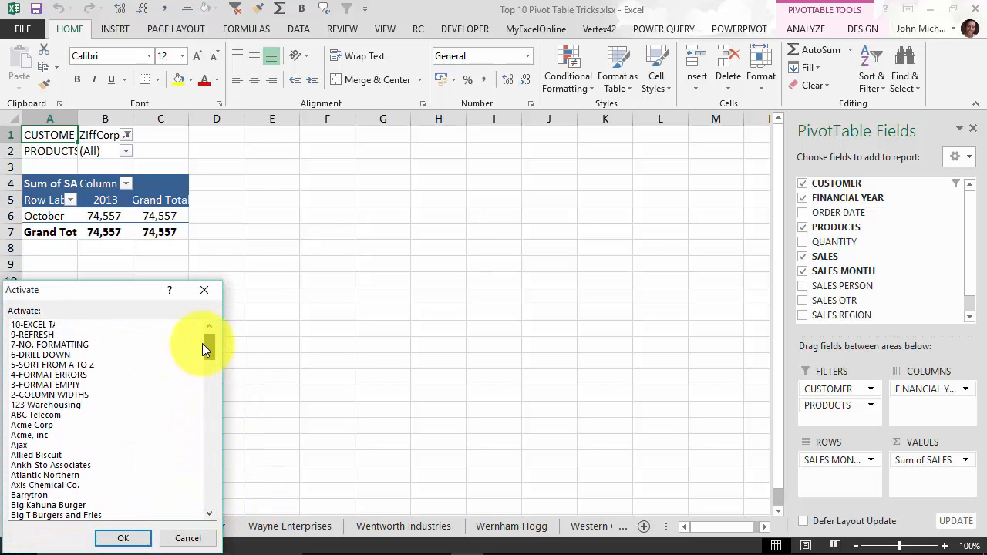
pyautogui.click(25, 415)
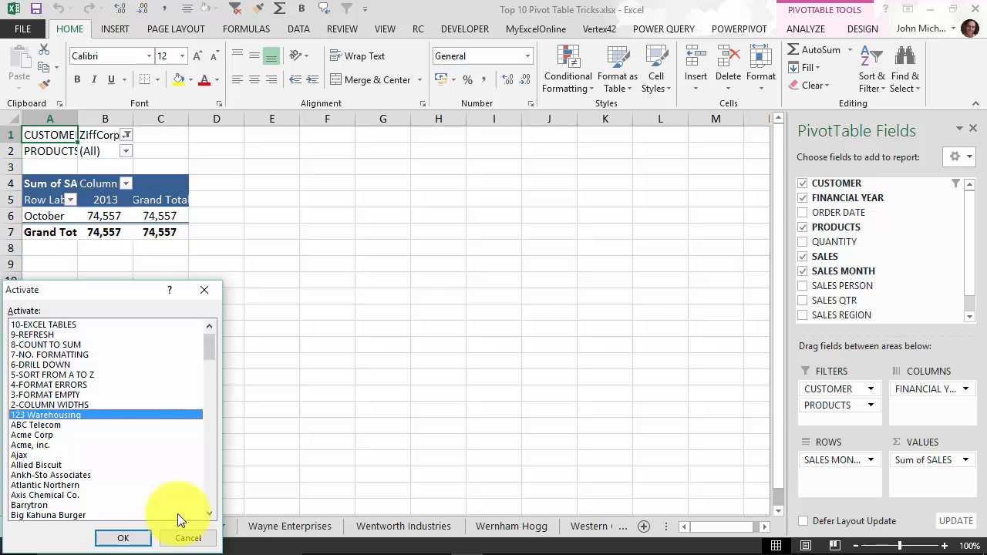
pyautogui.click(122, 538)
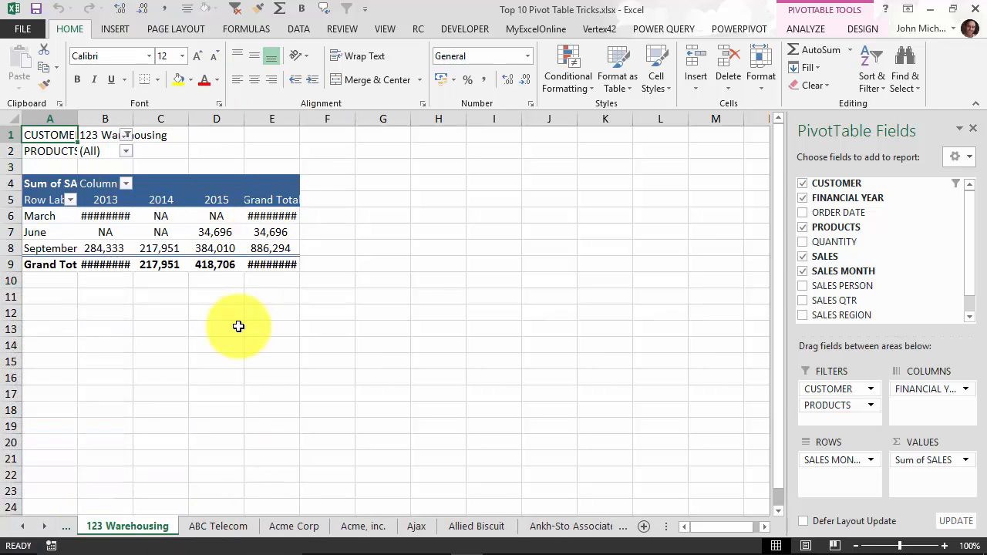
pyautogui.press('shift')
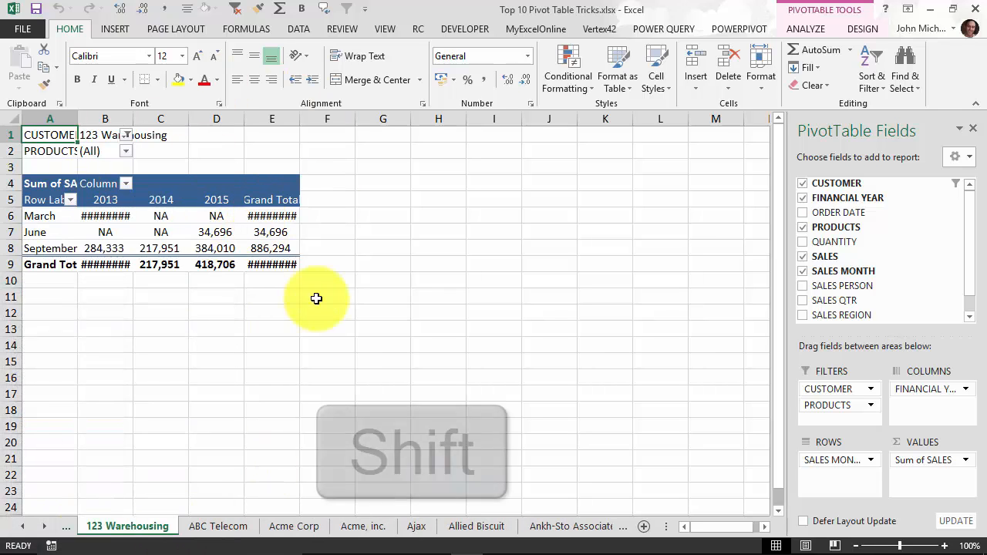
pyautogui.keyDown('shift'); pyautogui.click(43, 532); pyautogui.keyUp('shift')
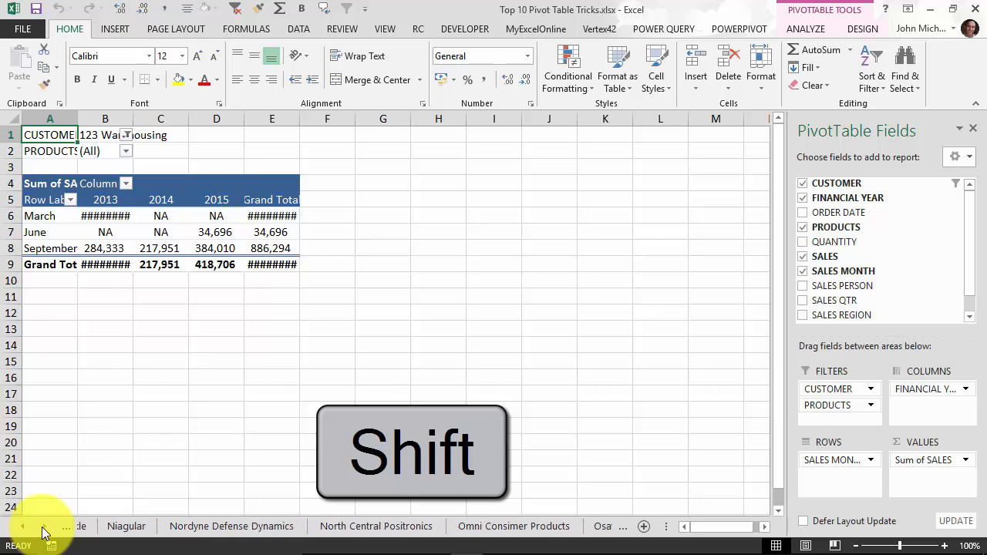
pyautogui.keyDown('shift'); pyautogui.click(43, 532); pyautogui.keyUp('shift')
pyautogui.keyDown('shift'); pyautogui.click(43, 532); pyautogui.keyUp('shift')
pyautogui.keyDown('shift'); pyautogui.click(43, 532); pyautogui.keyUp('shift')
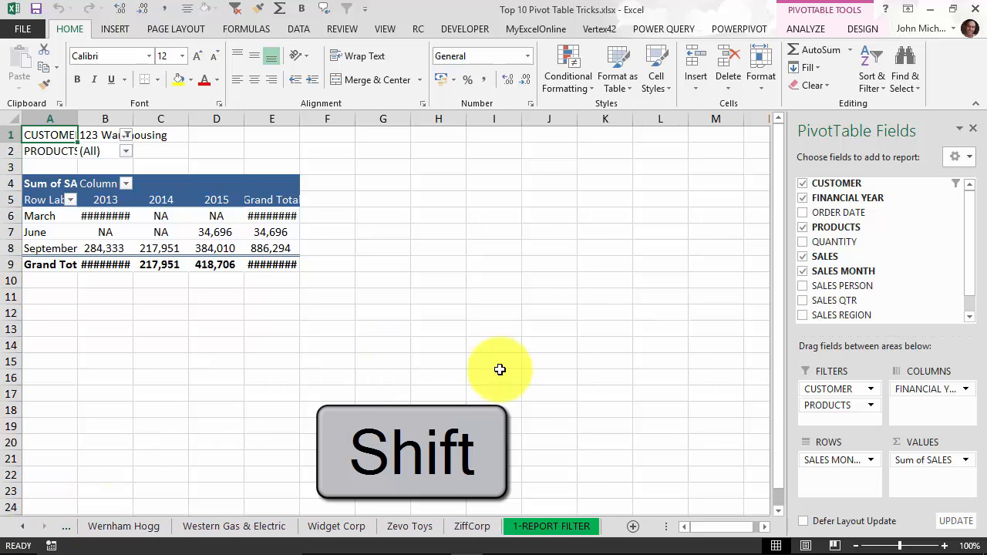
pyautogui.keyDown('shift'); pyautogui.click(472, 527); pyautogui.keyUp('shift')
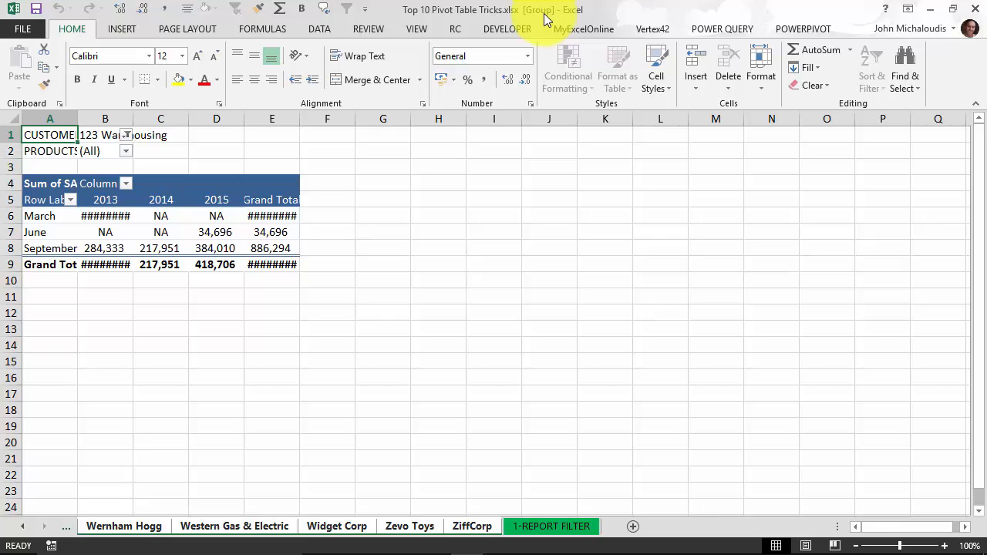
# Autofit all column widths across the grouped customer sheets
pyautogui.click(15, 120)
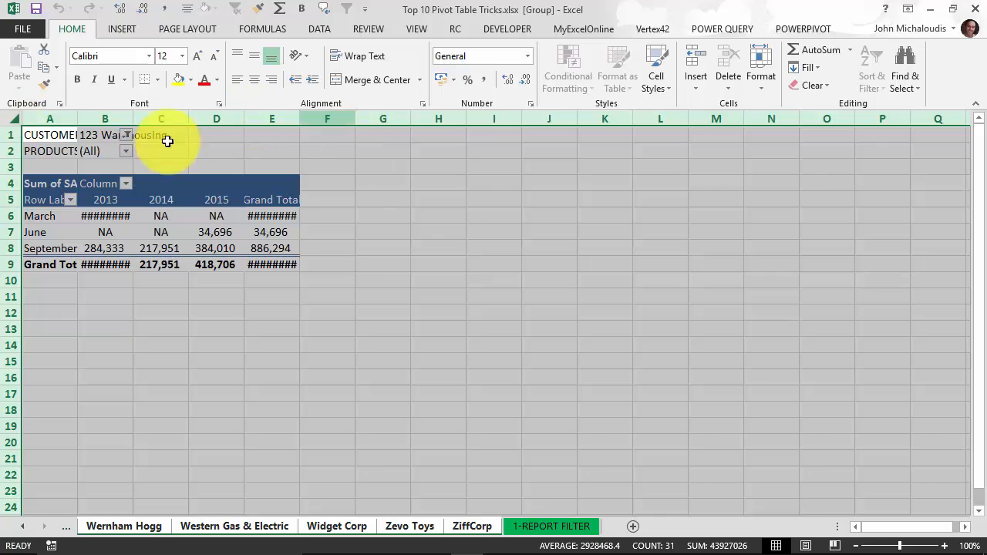
pyautogui.doubleClick(77, 119)
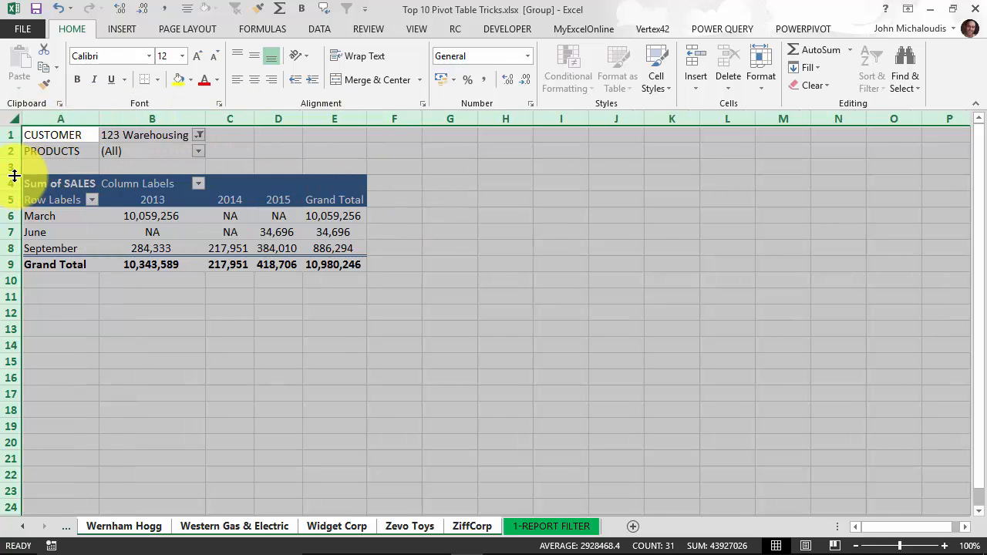
pyautogui.click(430, 245)
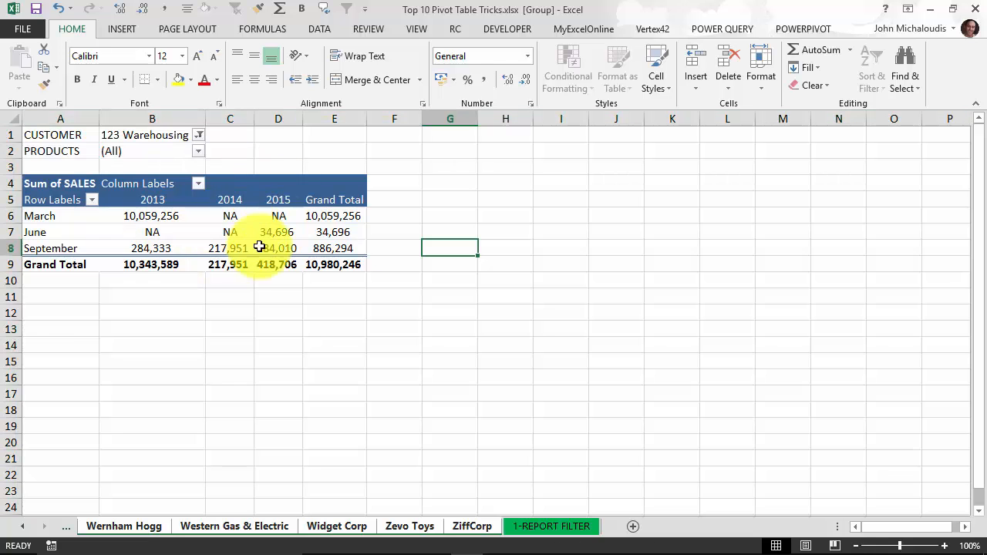
# Ungroup the customer sheets from the Widget Corp sheet
pyautogui.rightClick(345, 531)
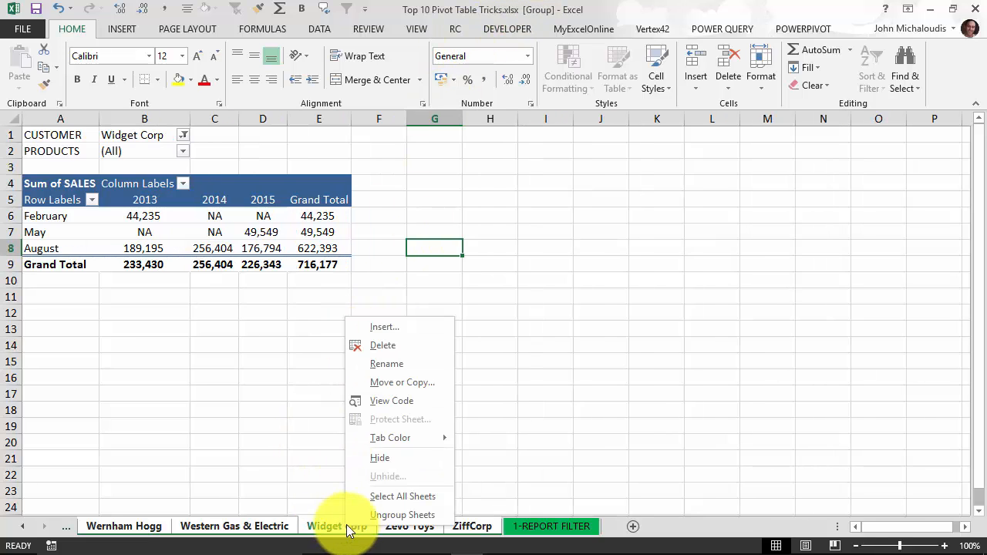
pyautogui.click(375, 515)
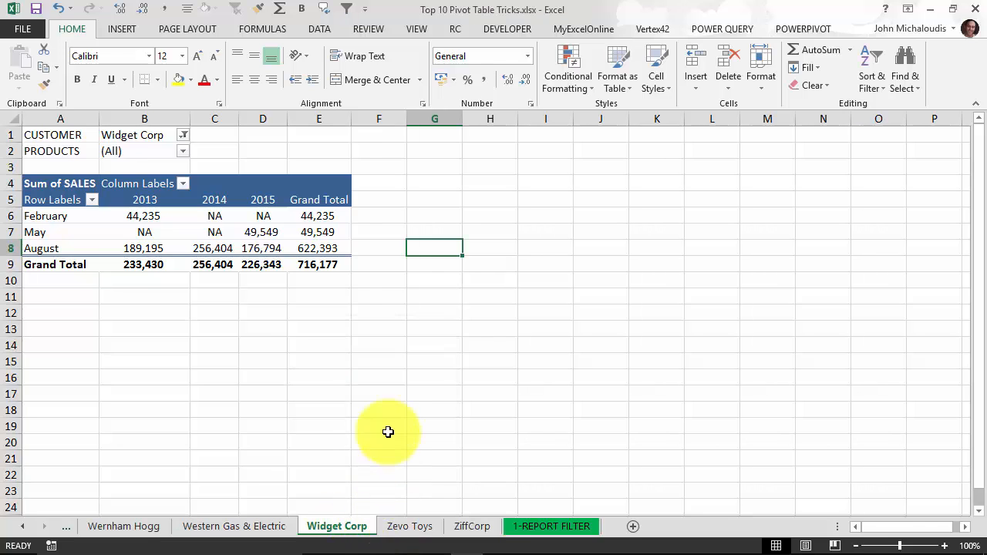
pyautogui.click(385, 407)
# Check the column widths on individual customer sheets, including Western Gas & Electric, Zevo Toys, Videlectrix and Transworld Consortium
pyautogui.click(274, 528)
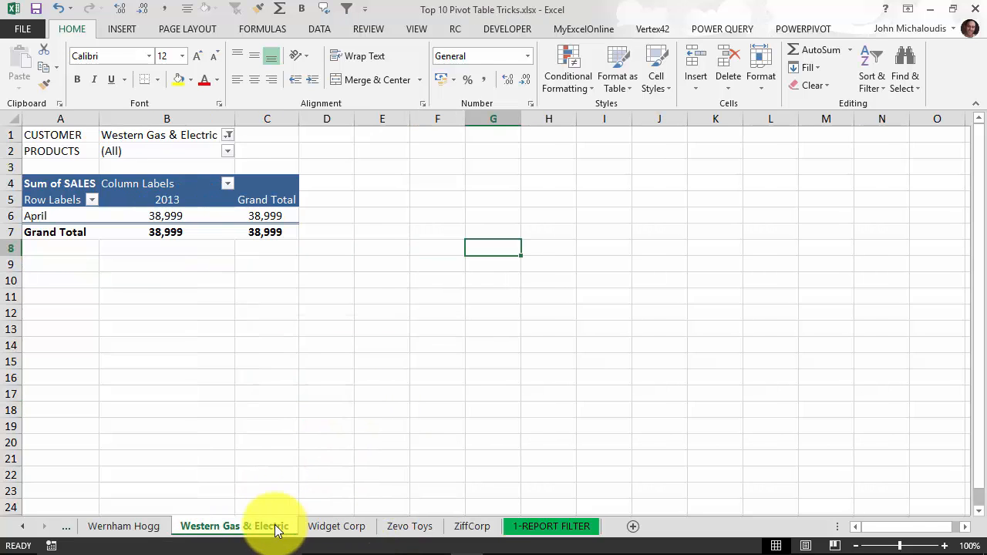
pyautogui.click(158, 529)
pyautogui.click(395, 528)
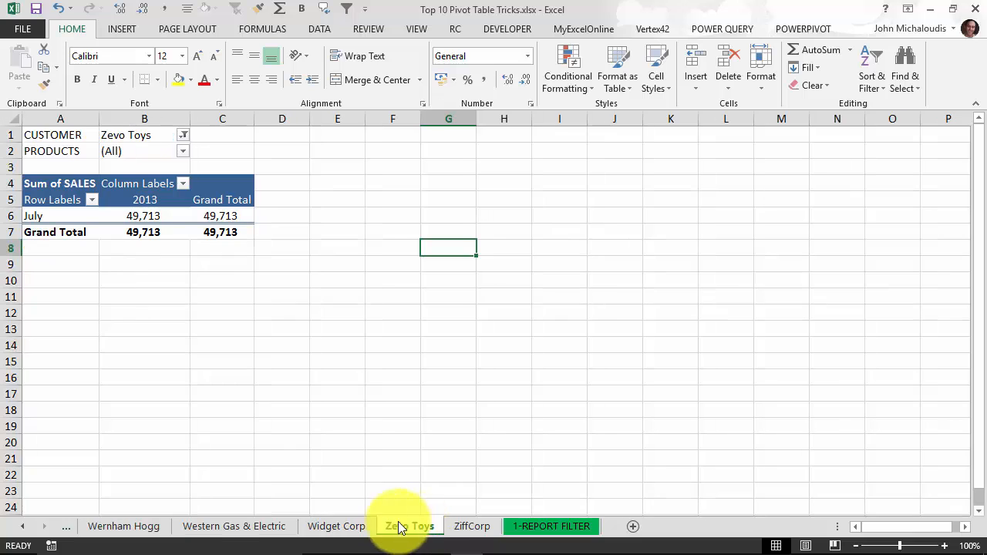
pyautogui.click(23, 528)
pyautogui.click(22, 528)
pyautogui.click(23, 528)
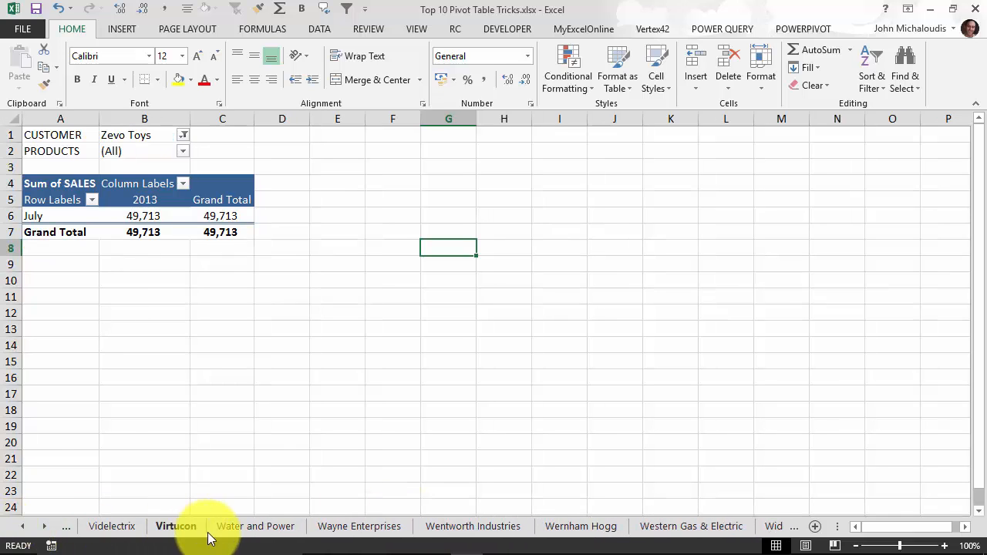
pyautogui.click(245, 528)
pyautogui.click(174, 529)
pyautogui.click(108, 528)
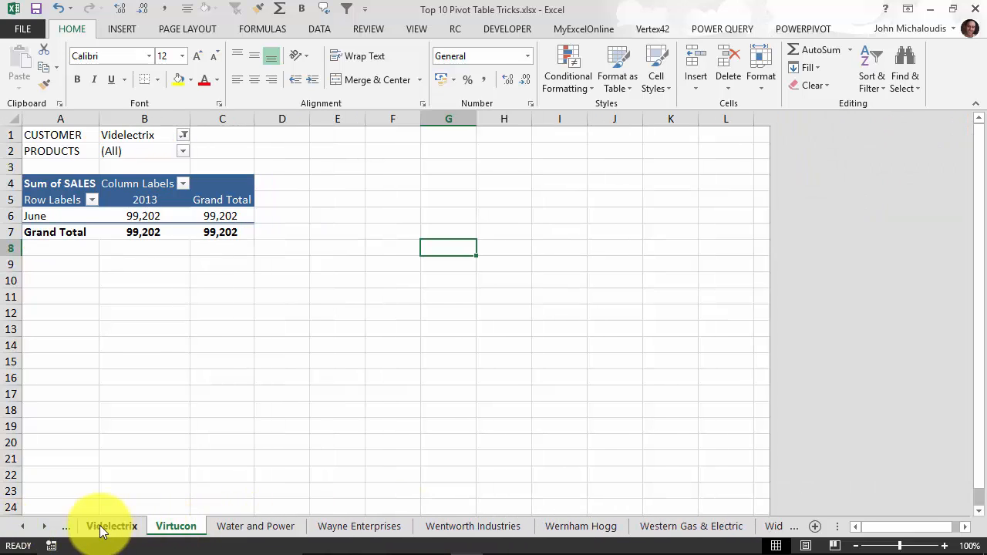
pyautogui.click(23, 528)
pyautogui.click(23, 528)
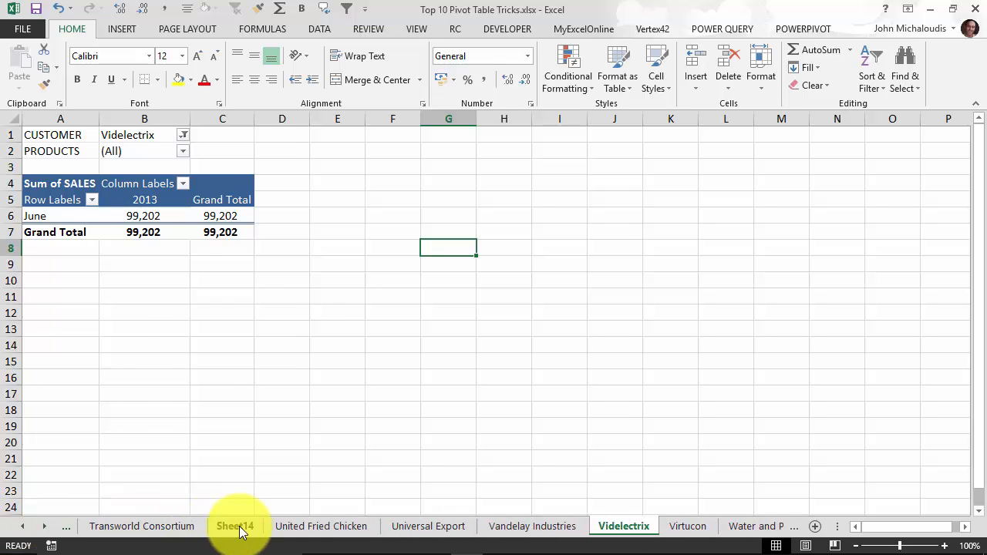
pyautogui.click(233, 529)
pyautogui.click(176, 529)
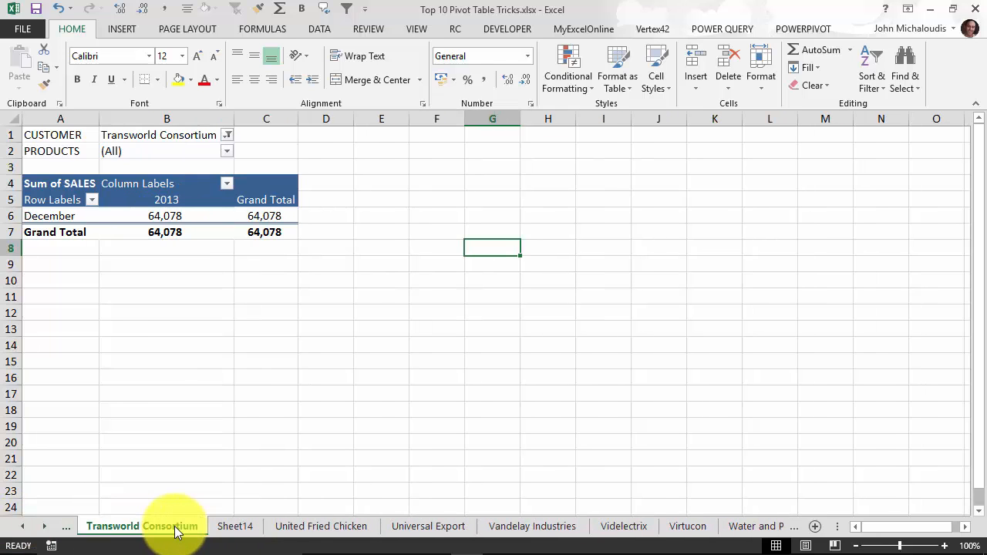
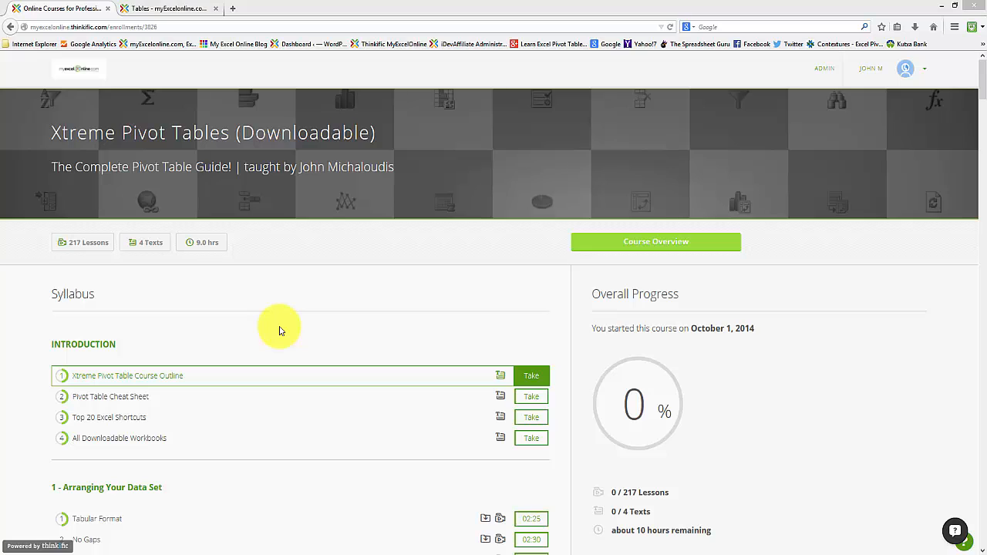
# In the browser, examine the Xtreme Pivot Tables syllabus: the Introduction lessons and section 1, Arranging Your Data Set
pyautogui.click(364, 298)
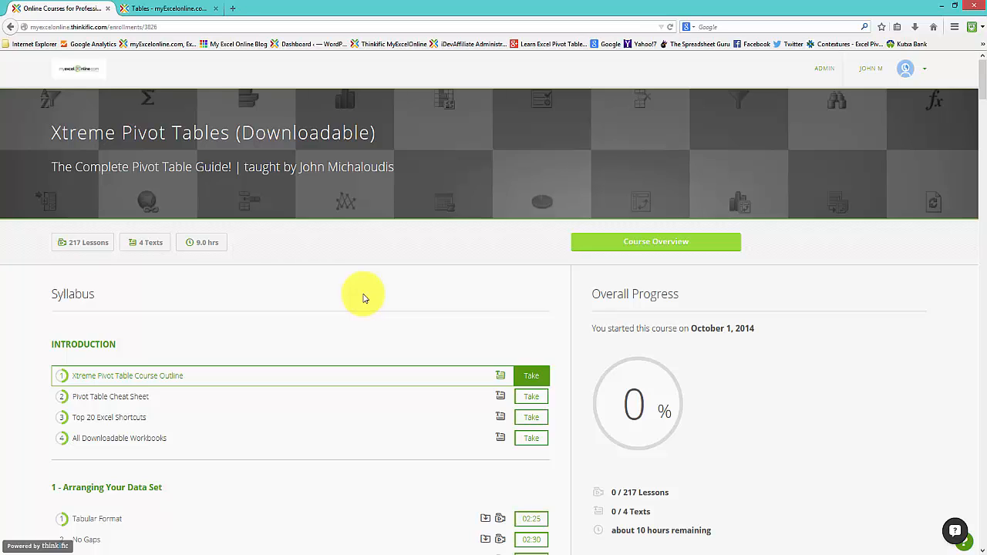
pyautogui.scroll(-2, 365, 298)
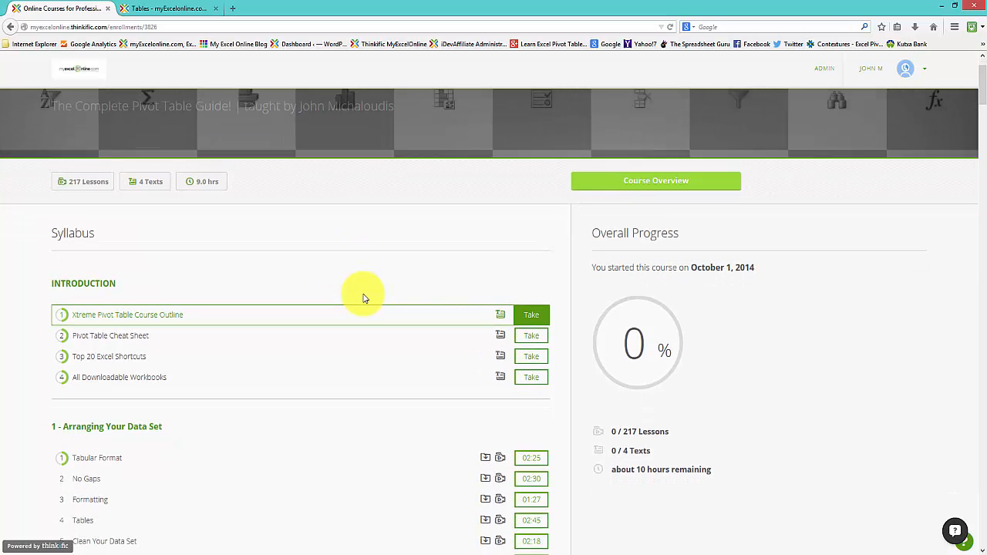
pyautogui.scroll(-2, 354, 295)
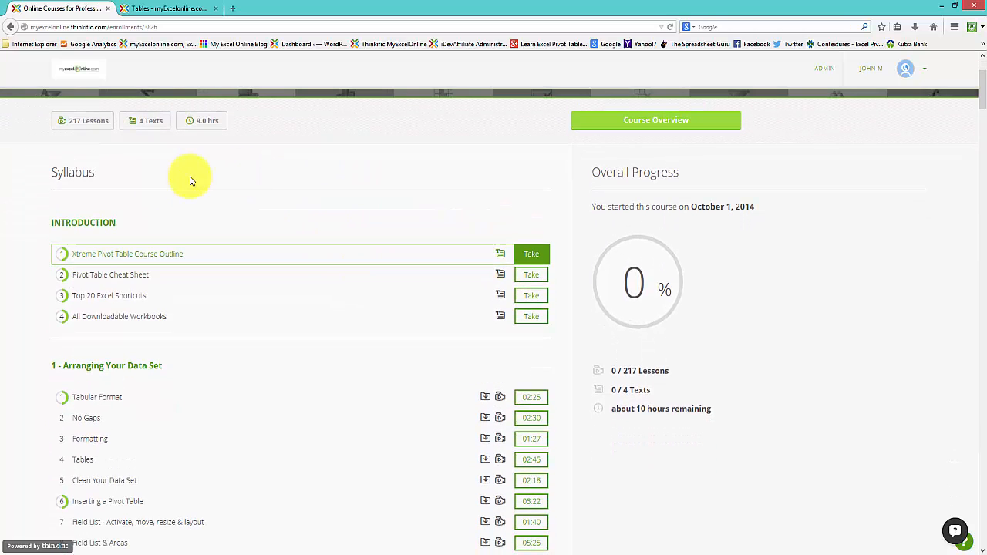
pyautogui.scroll(-2, 219, 307)
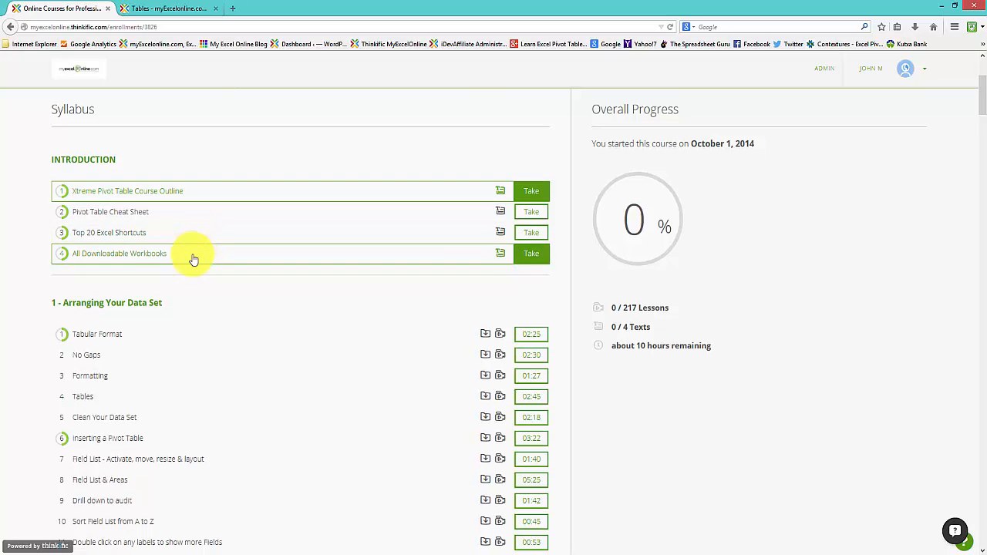
pyautogui.scroll(-3, 192, 259)
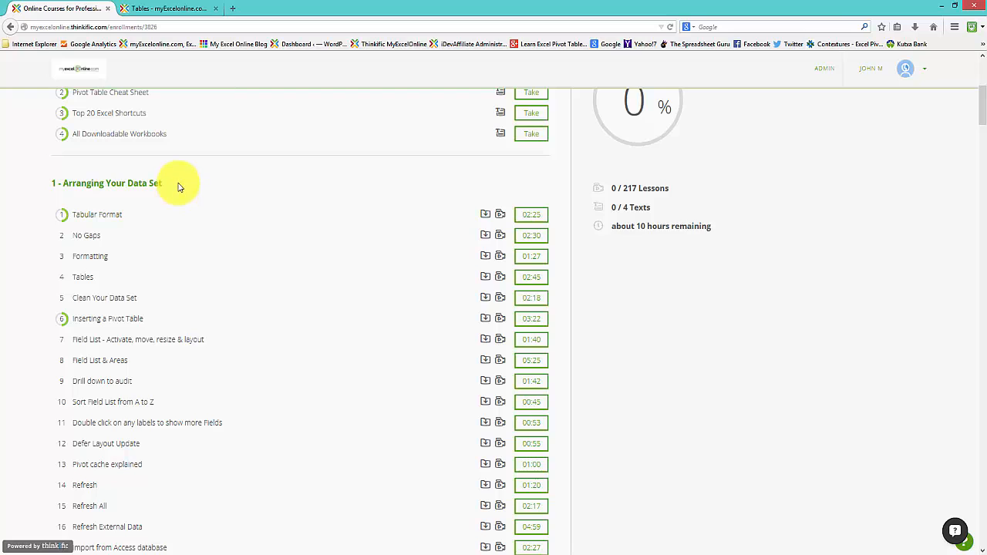
pyautogui.scroll(-1, 192, 268)
pyautogui.scroll(-1, 192, 268)
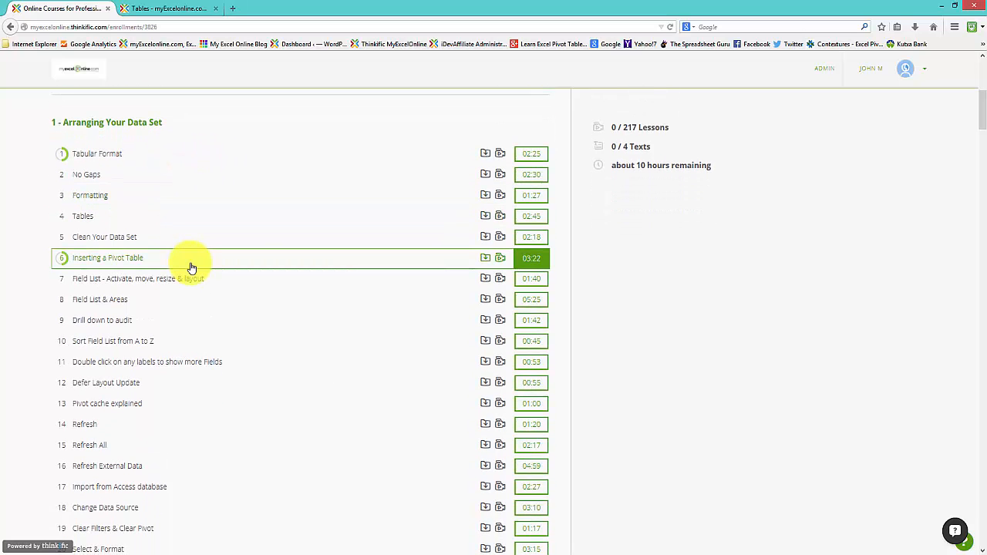
pyautogui.scroll(-2, 227, 293)
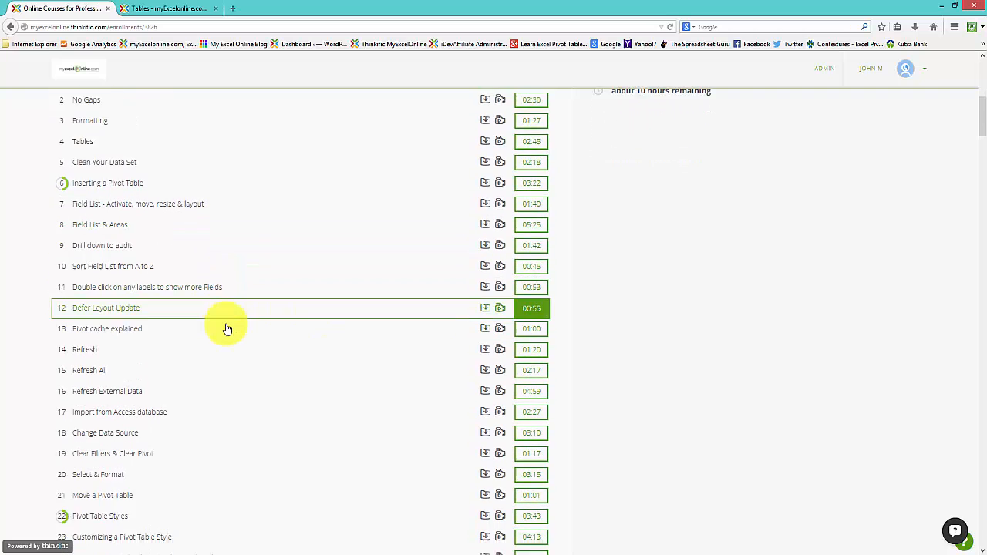
pyautogui.scroll(-3, 227, 329)
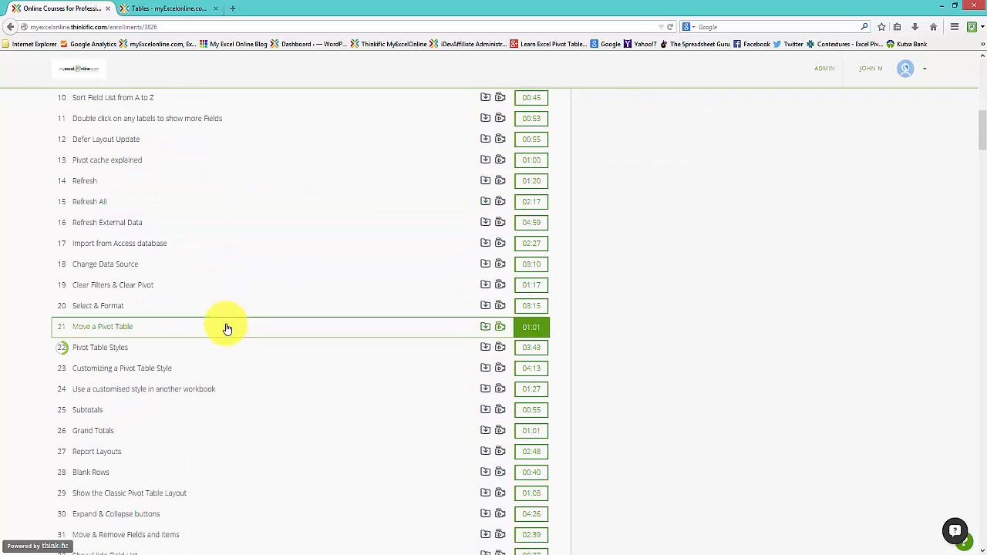
pyautogui.scroll(-7, 228, 324)
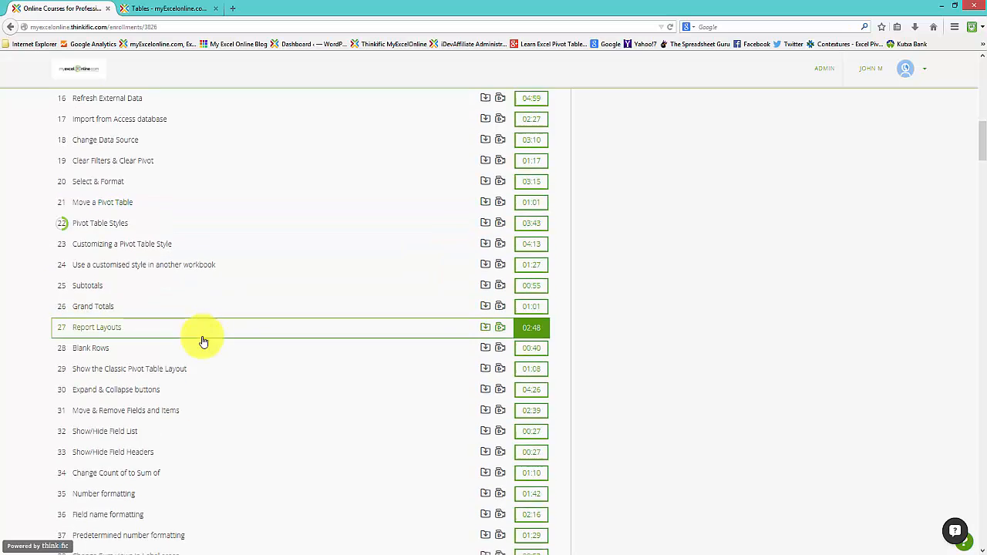
# Review syllabus sections 2 through 6, covering Value Field Settings, Grouping, Sort and Filter lessons
pyautogui.scroll(-1, 230, 395)
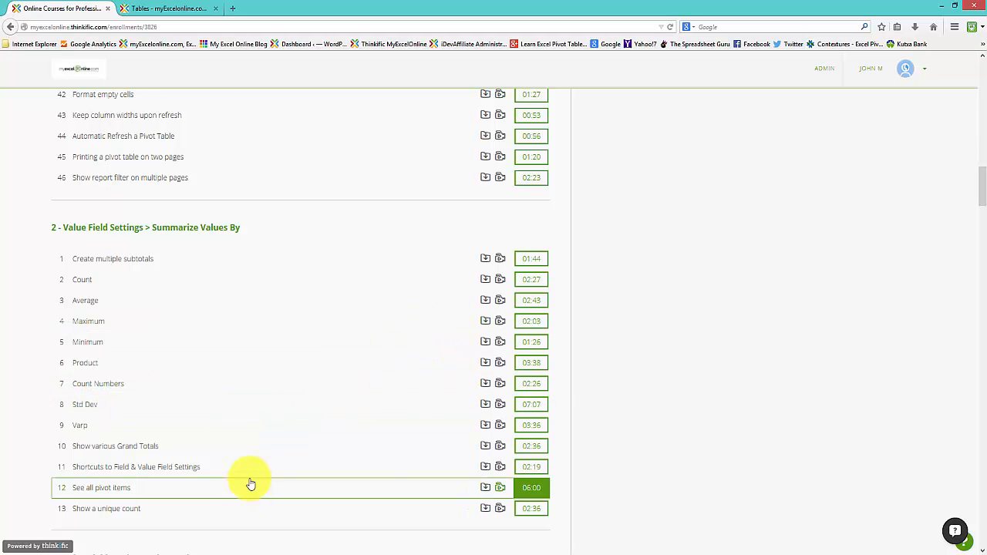
pyautogui.scroll(-5, 233, 379)
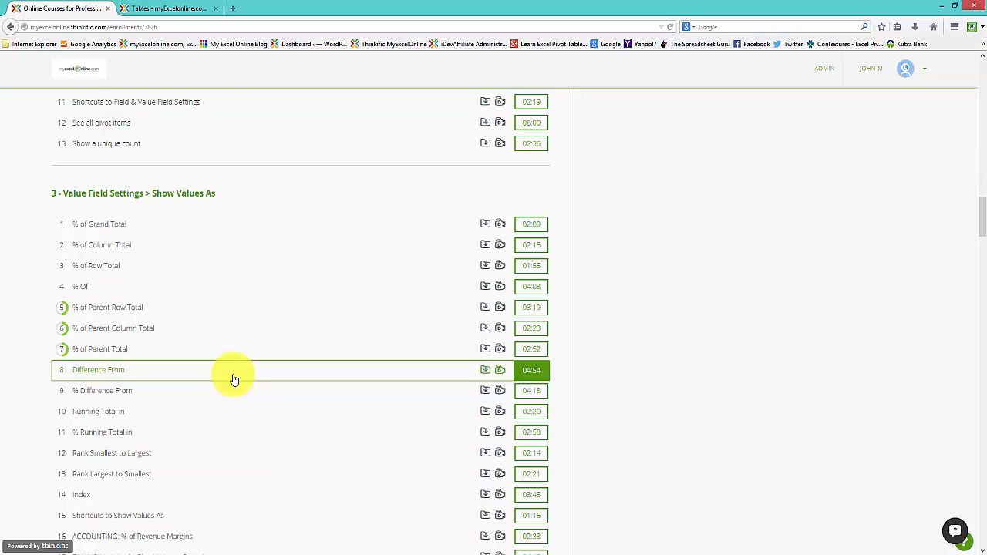
pyautogui.scroll(-1, 223, 396)
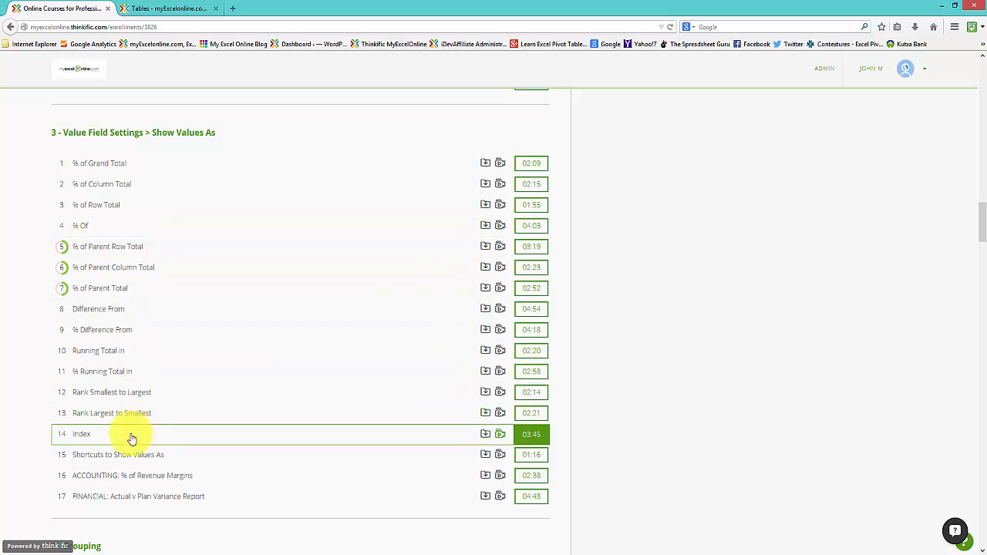
pyautogui.scroll(-2, 176, 378)
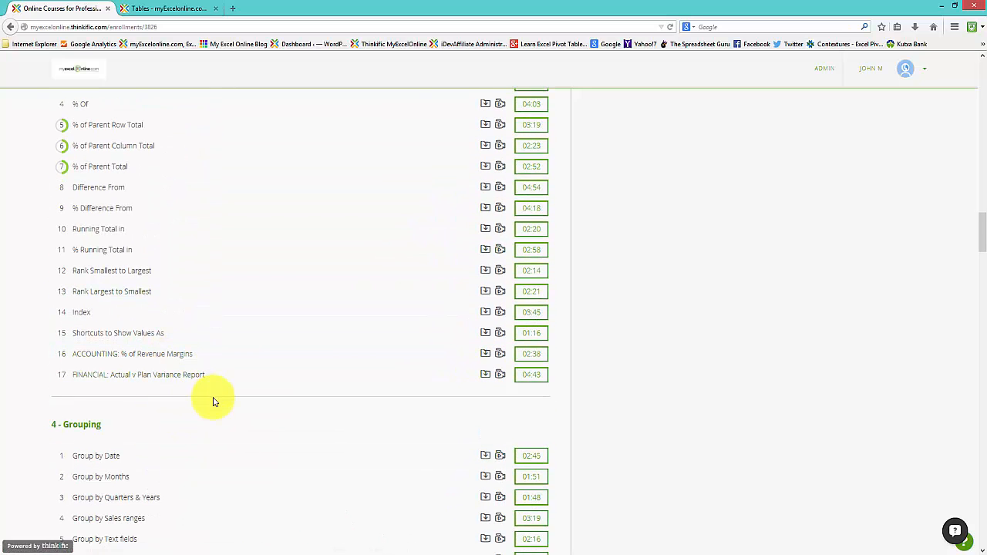
pyautogui.scroll(-4, 249, 376)
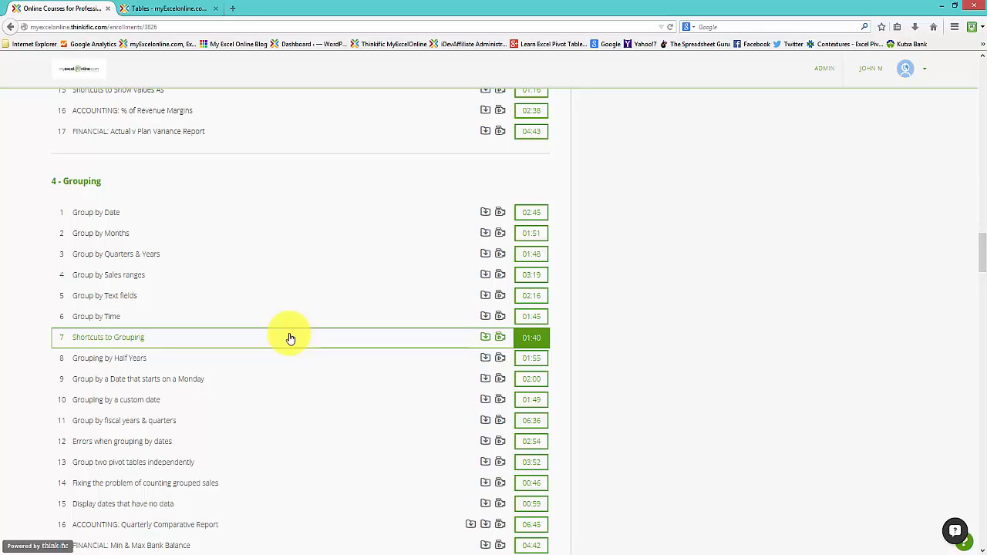
pyautogui.scroll(-1, 290, 338)
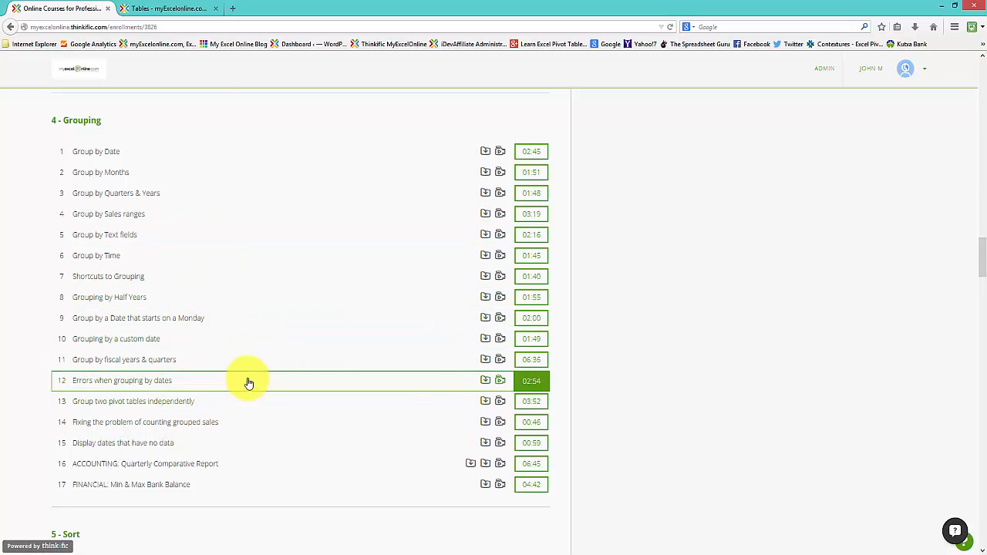
pyautogui.scroll(-6, 246, 381)
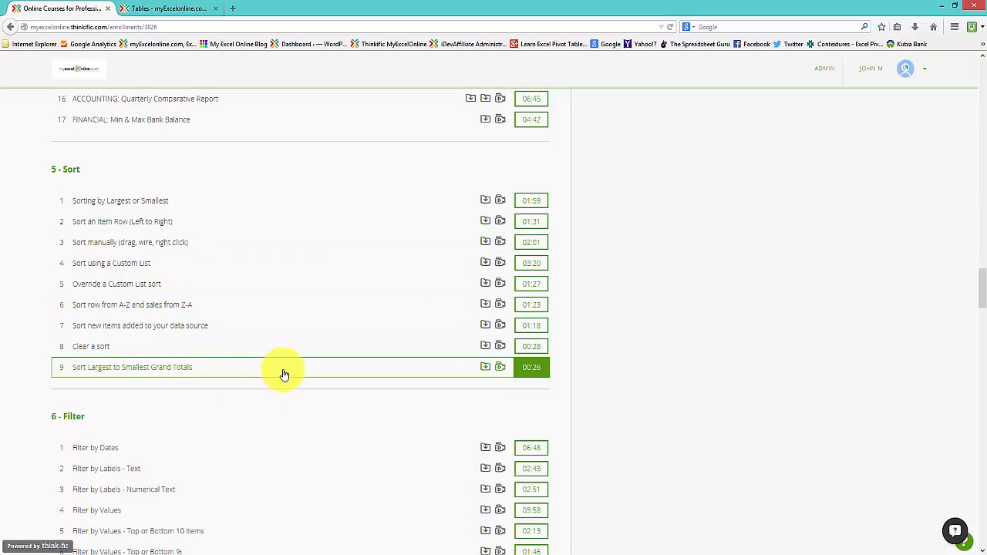
pyautogui.scroll(-5, 286, 285)
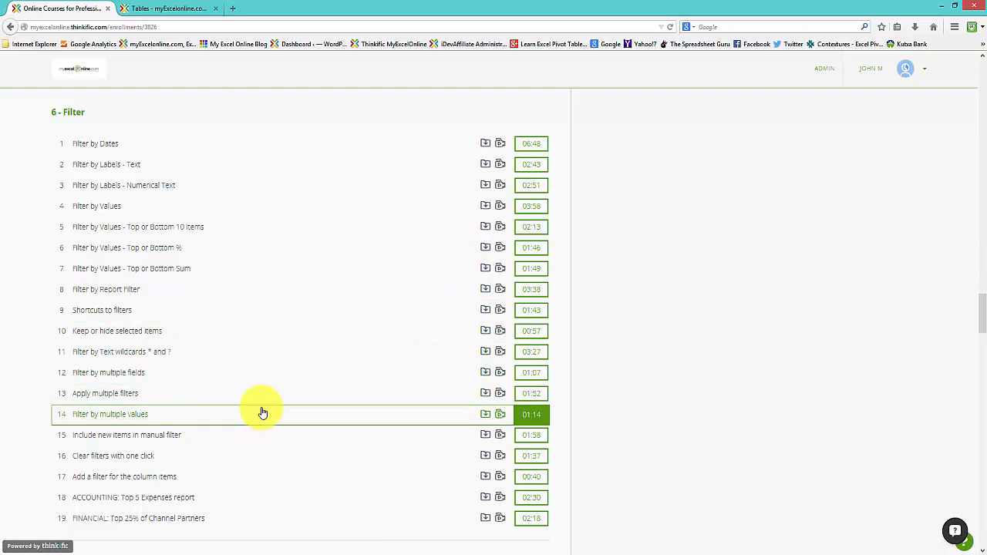
# Review syllabus sections 7 through 14, from Slicers, Calculated Fields and Pivot Charts to Macros, Data Management and Bonus Videos
pyautogui.scroll(-5, 262, 413)
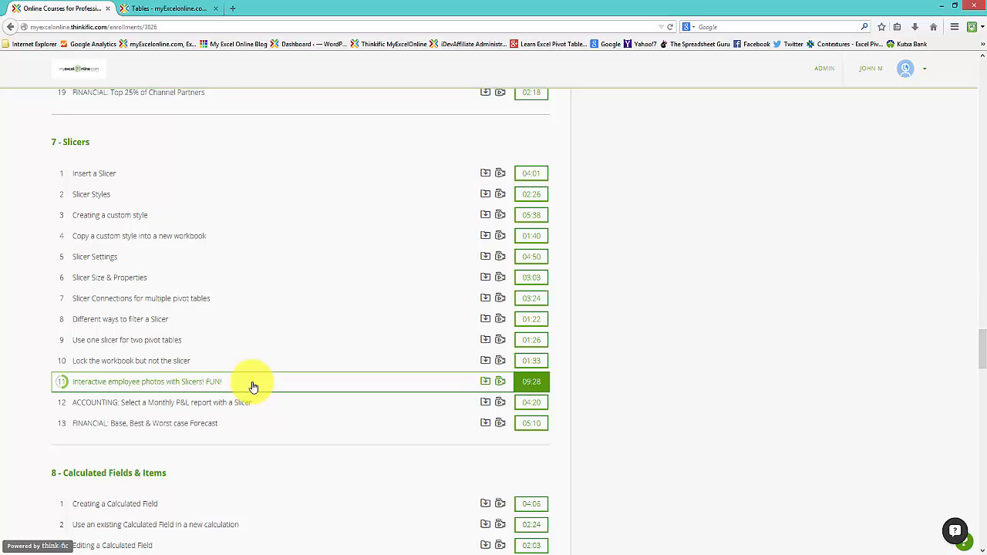
pyautogui.scroll(-7, 253, 386)
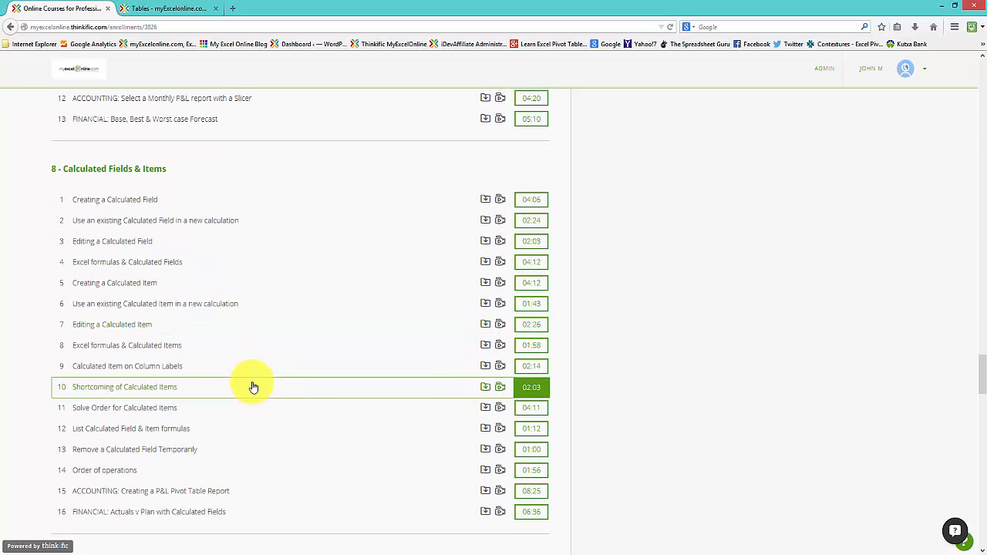
pyautogui.scroll(-1, 254, 386)
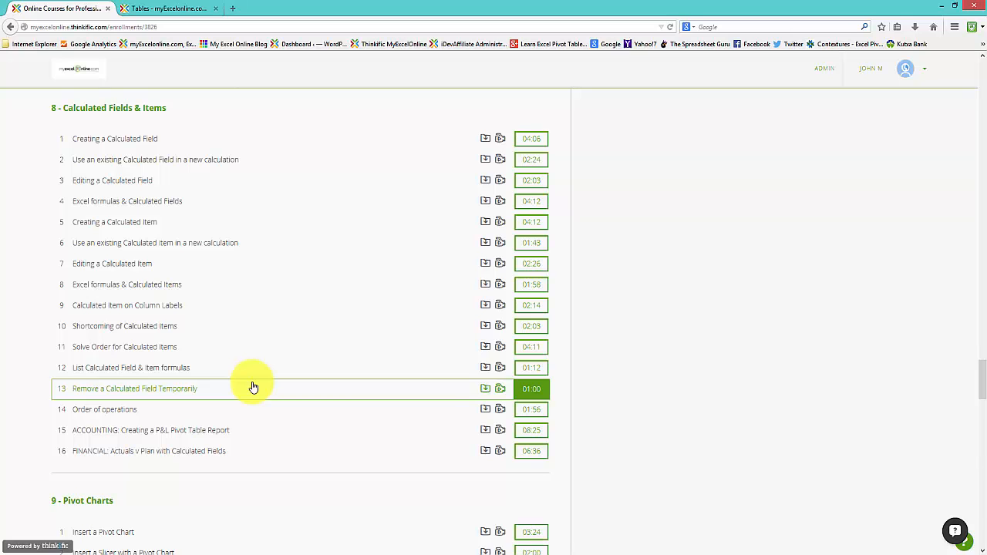
pyautogui.scroll(-5, 253, 386)
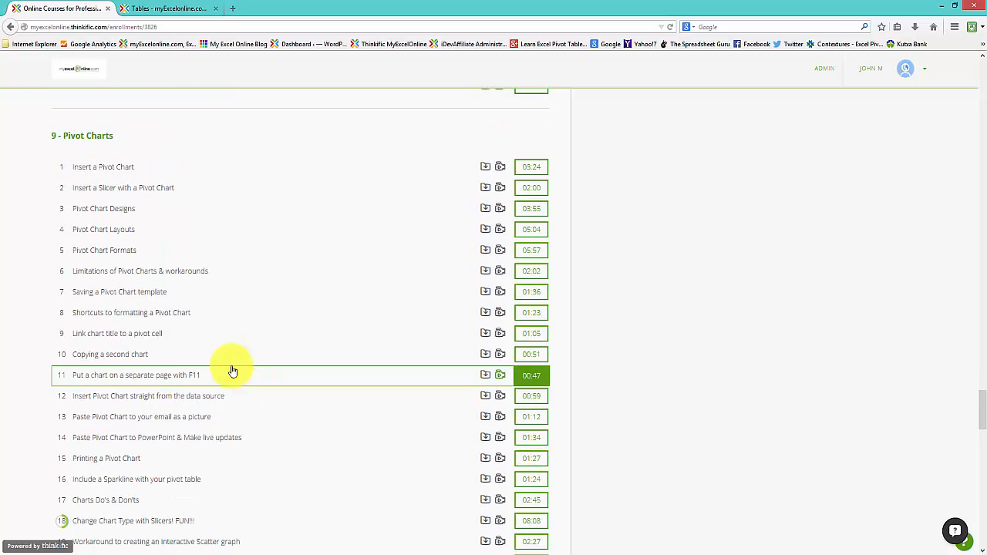
pyautogui.scroll(-1, 242, 265)
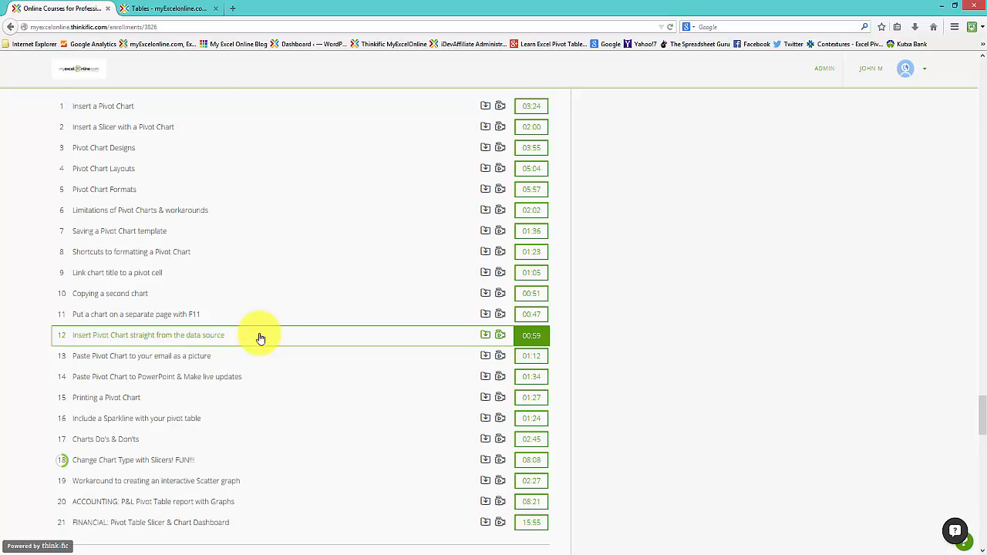
pyautogui.scroll(-5, 260, 337)
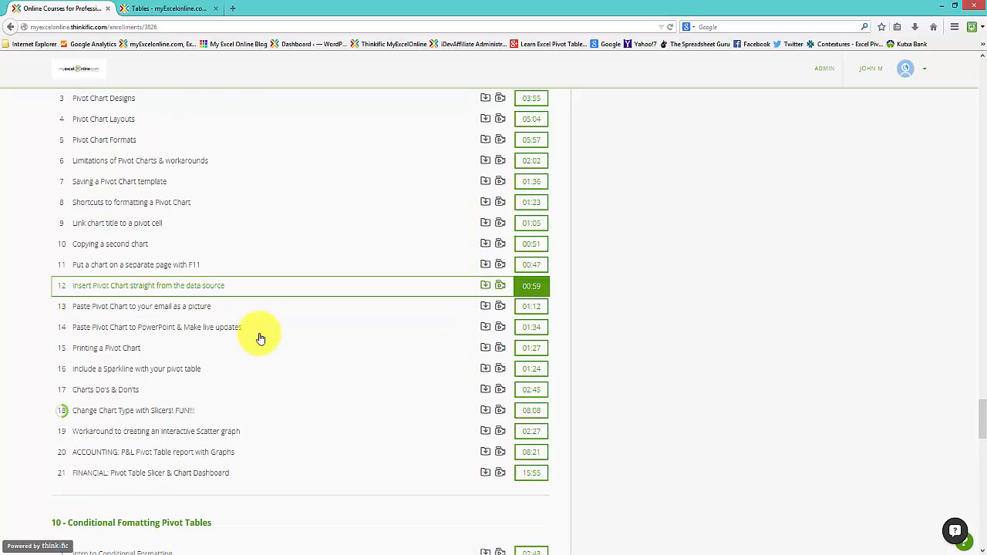
pyautogui.scroll(-1, 260, 338)
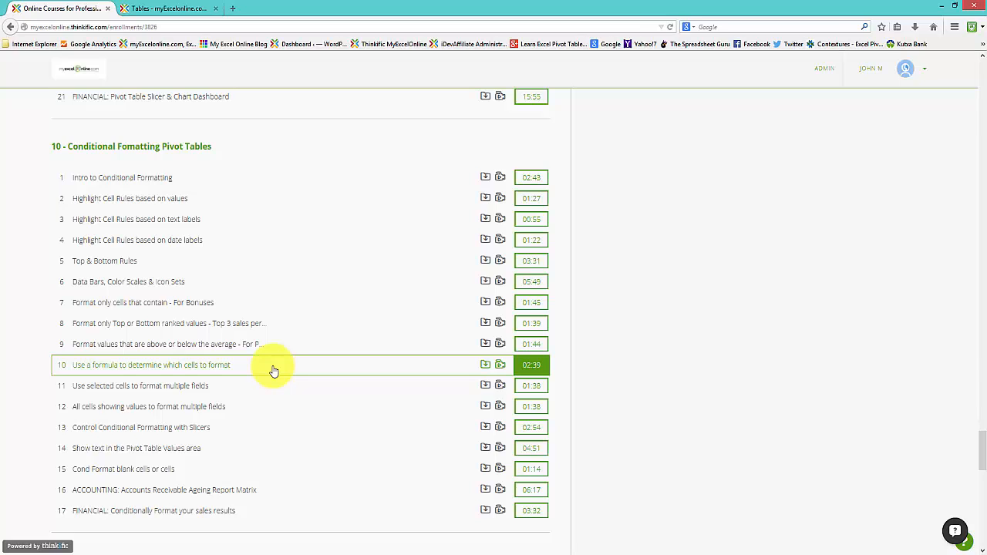
pyautogui.scroll(-5, 274, 371)
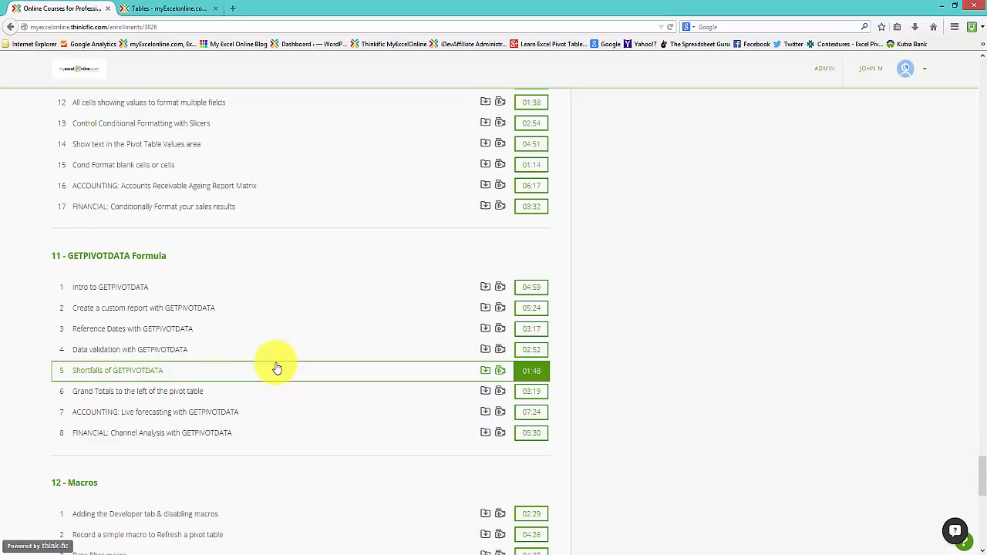
pyautogui.scroll(-3, 292, 346)
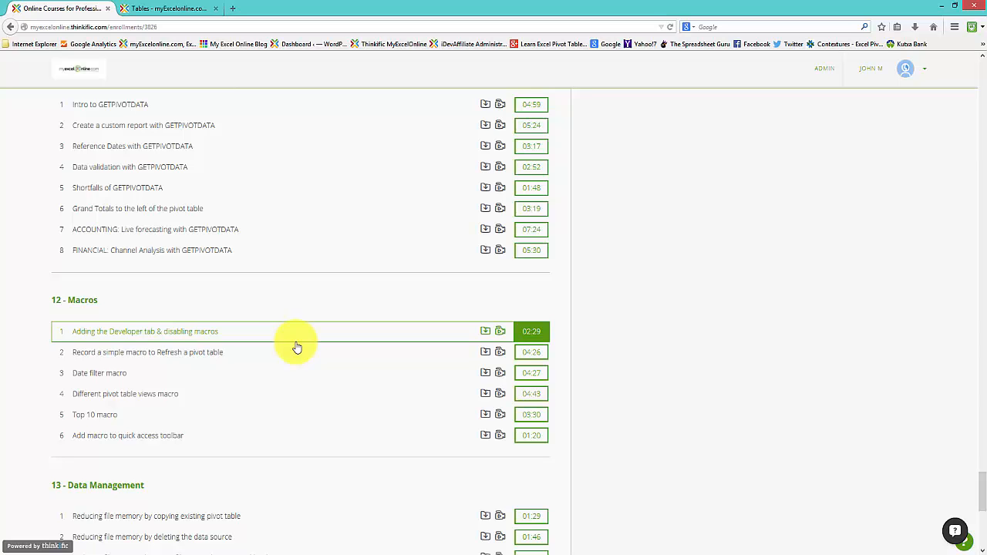
pyautogui.scroll(-2, 296, 347)
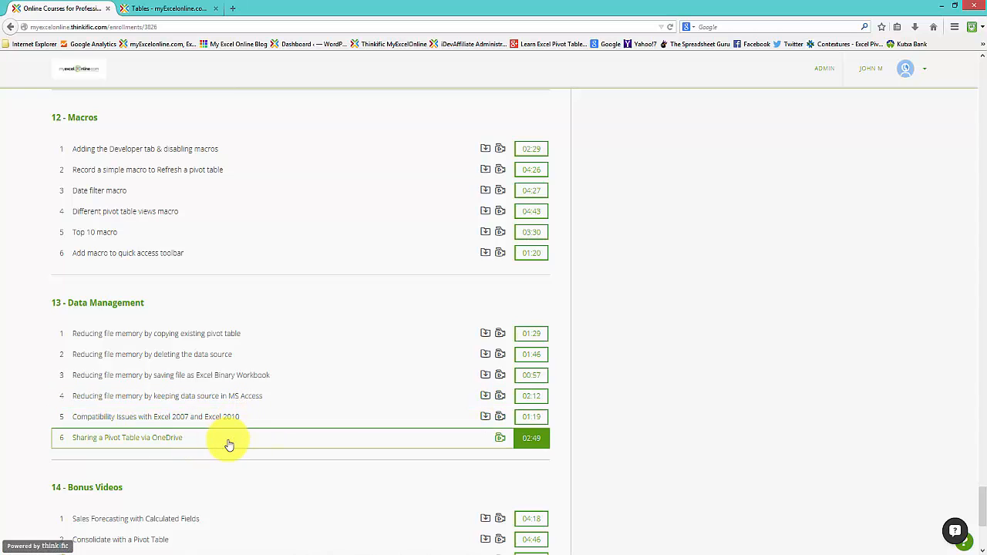
pyautogui.scroll(-3, 280, 420)
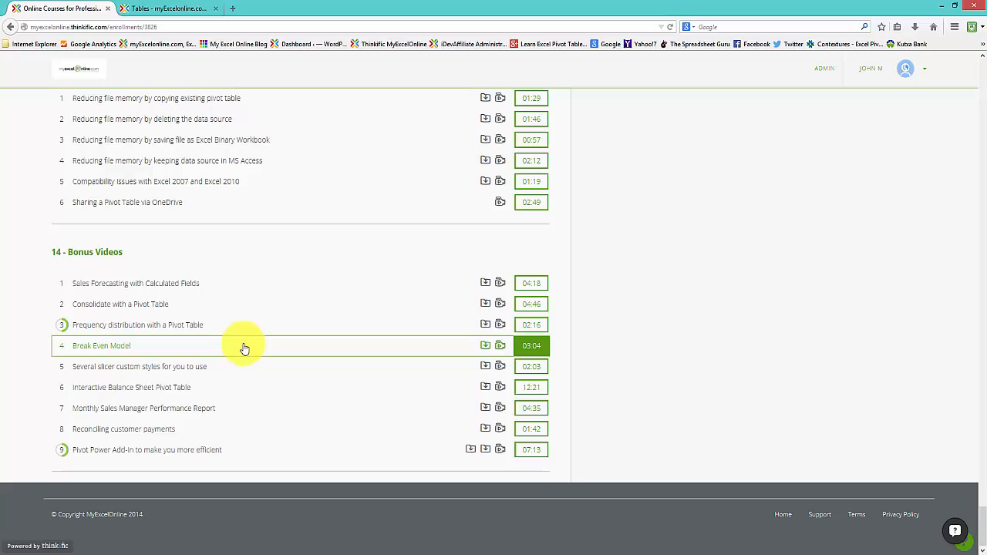
# Open the bonus lesson Sales Forecasting with Calculated Fields, look over its chapter list and expand the lesson player
pyautogui.click(187, 290)
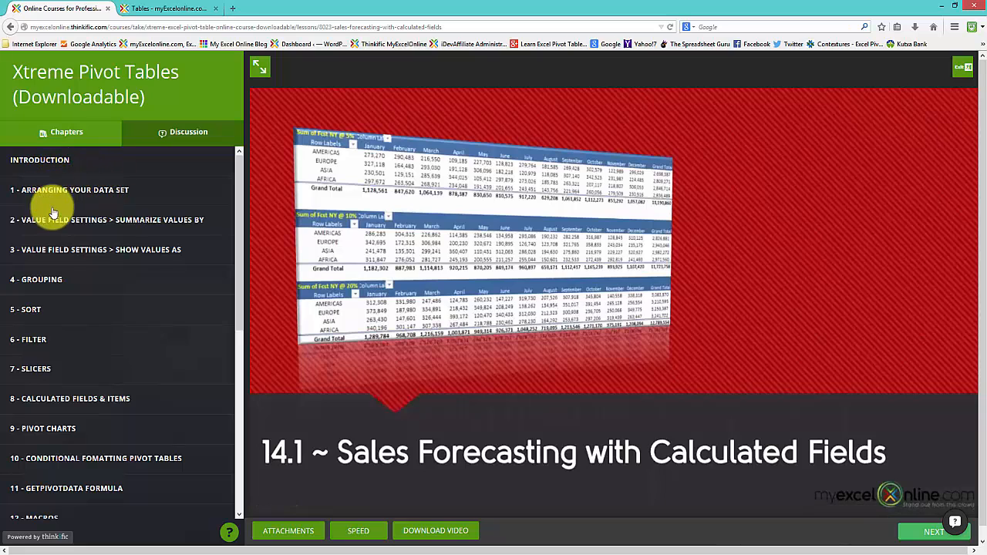
pyautogui.moveTo(241, 192); pyautogui.dragTo(231, 386)
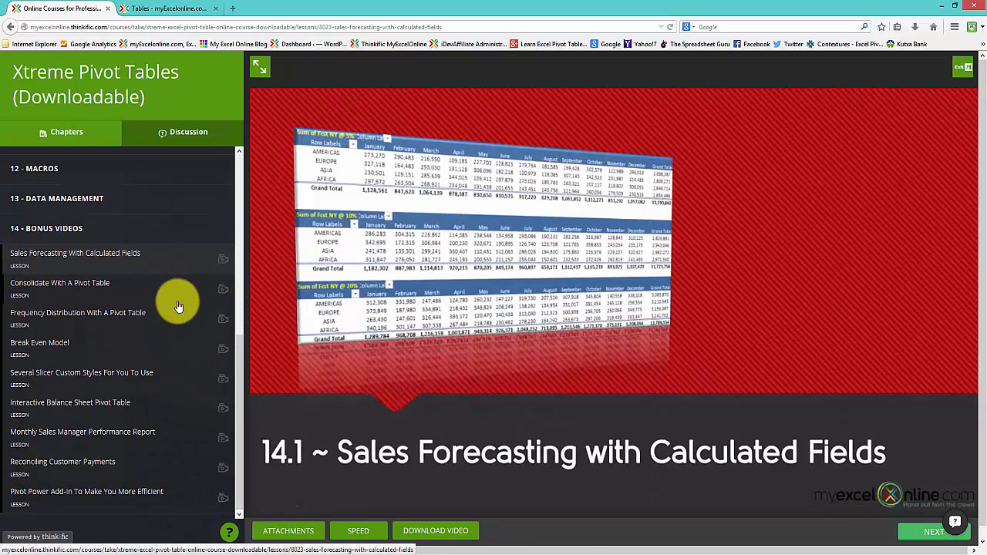
pyautogui.click(265, 74)
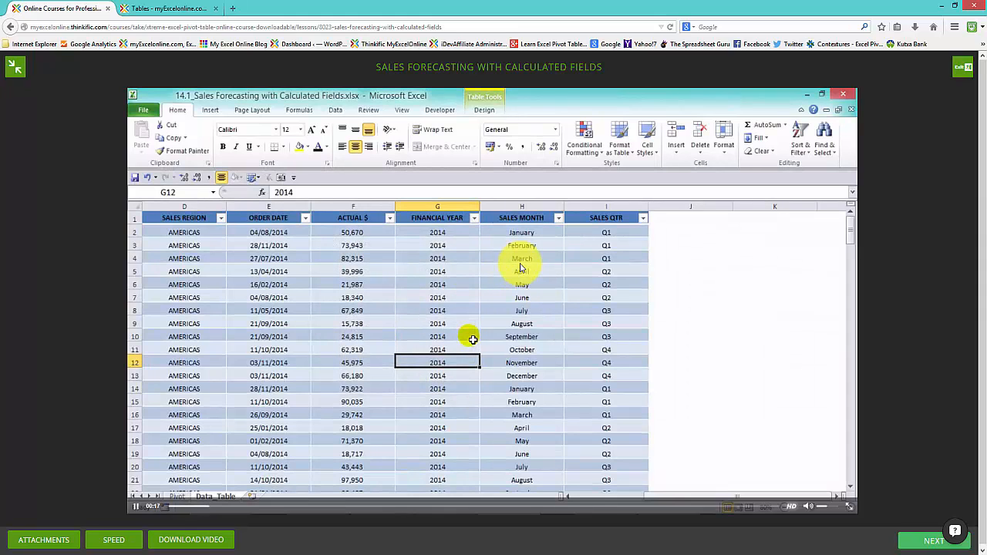
# Request the lesson's video download but cancel it, and download the attached workbook with the option to open it in Microsoft Excel
pyautogui.click(207, 542)
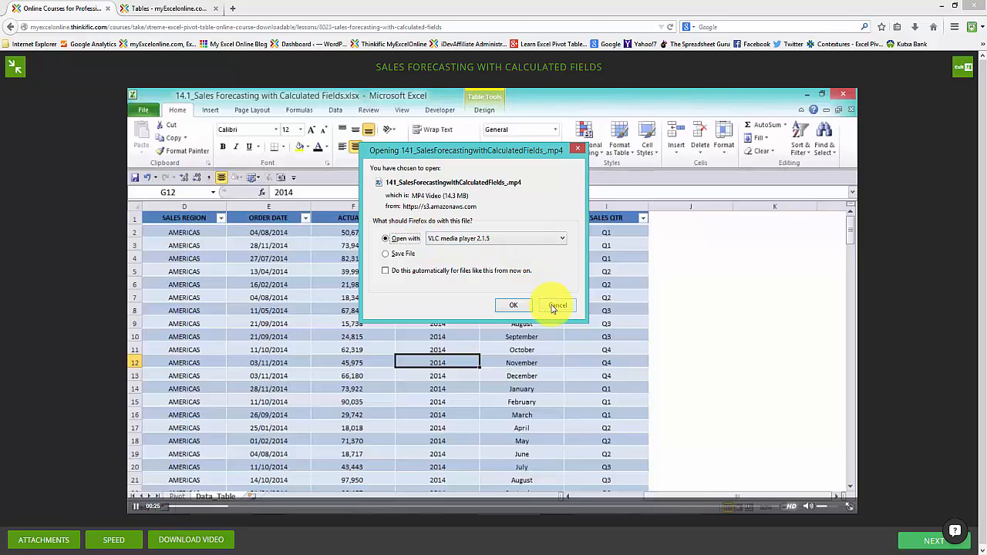
pyautogui.click(552, 306)
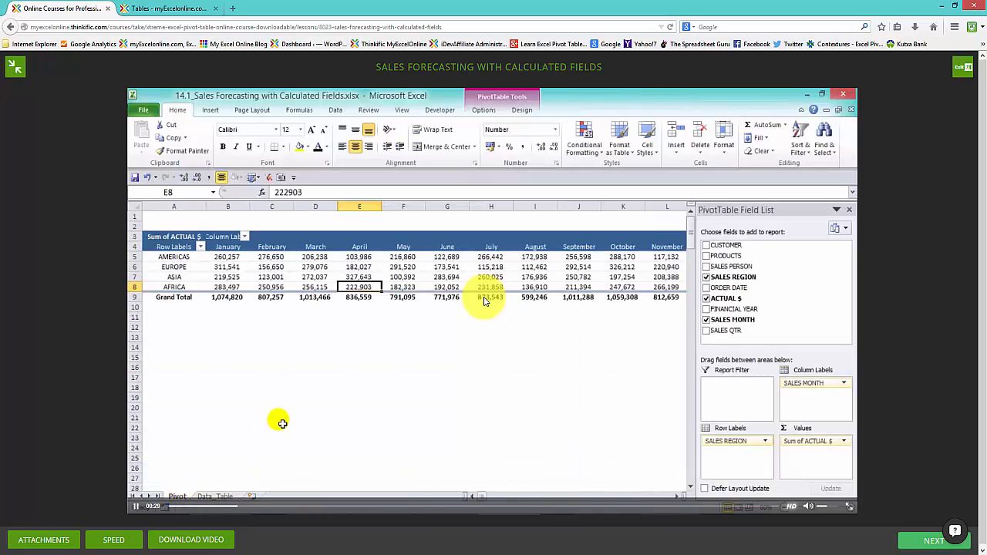
pyautogui.click(35, 543)
pyautogui.click(43, 511)
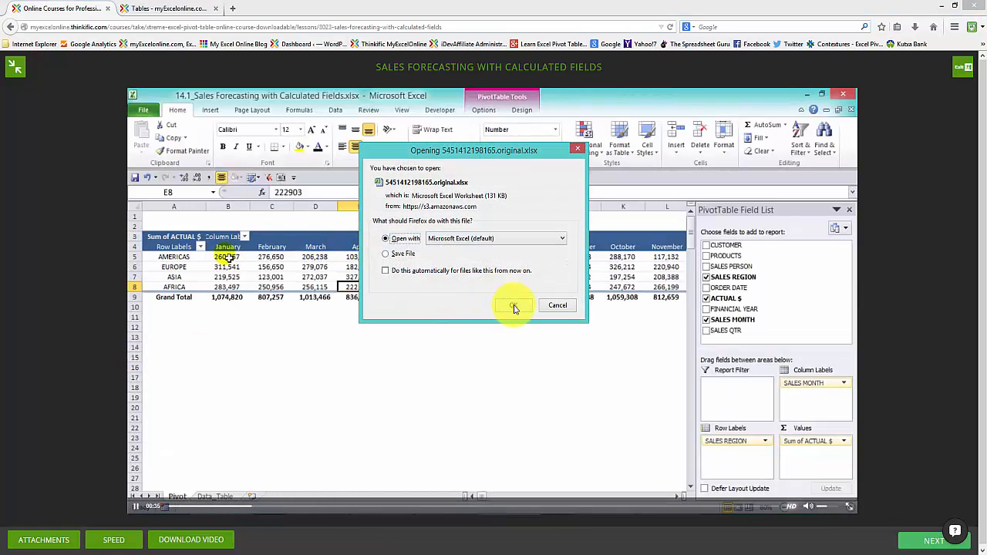
pyautogui.click(512, 303)
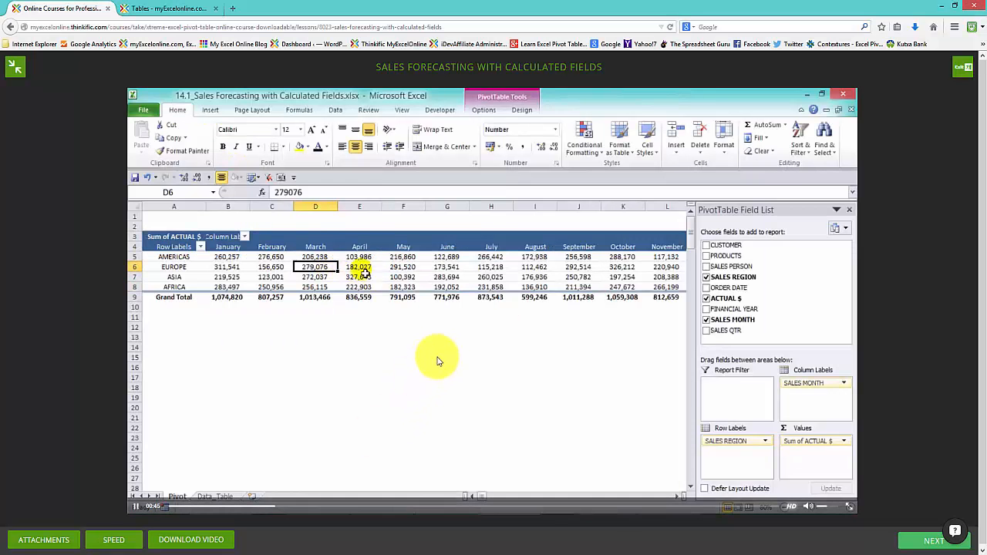
# Restore the lesson player to its normal size and exit the lesson to the course syllabus
pyautogui.click(15, 66)
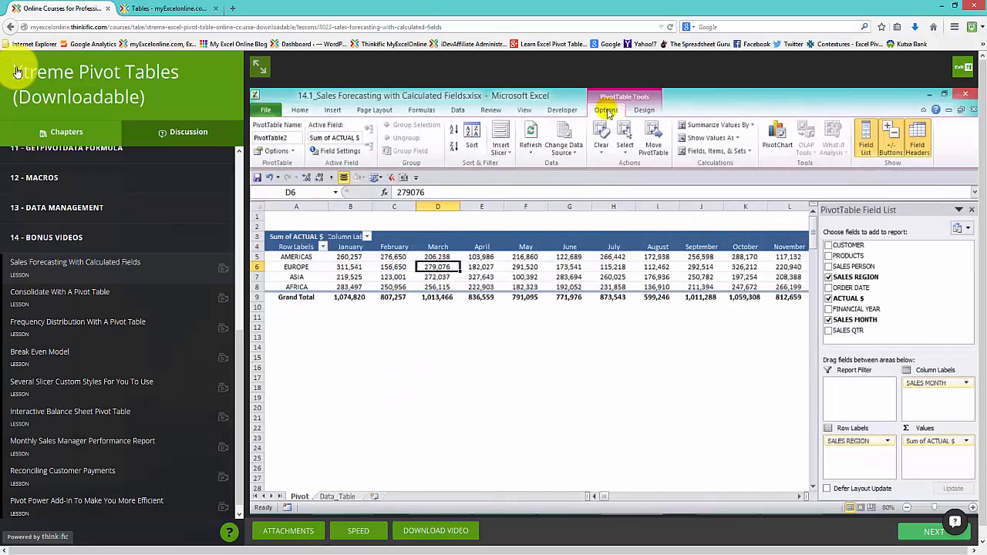
pyautogui.click(962, 66)
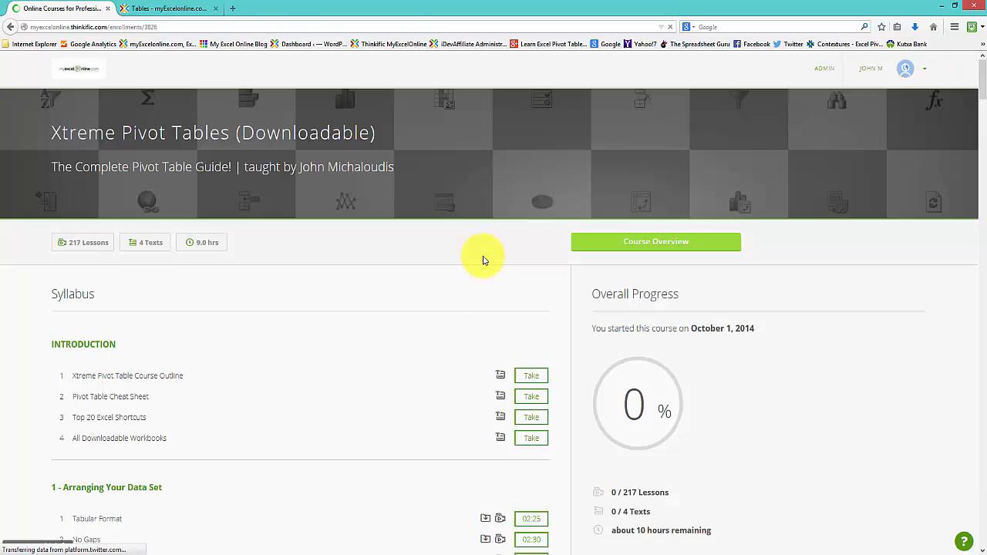
pyautogui.scroll(-1, 370, 339)
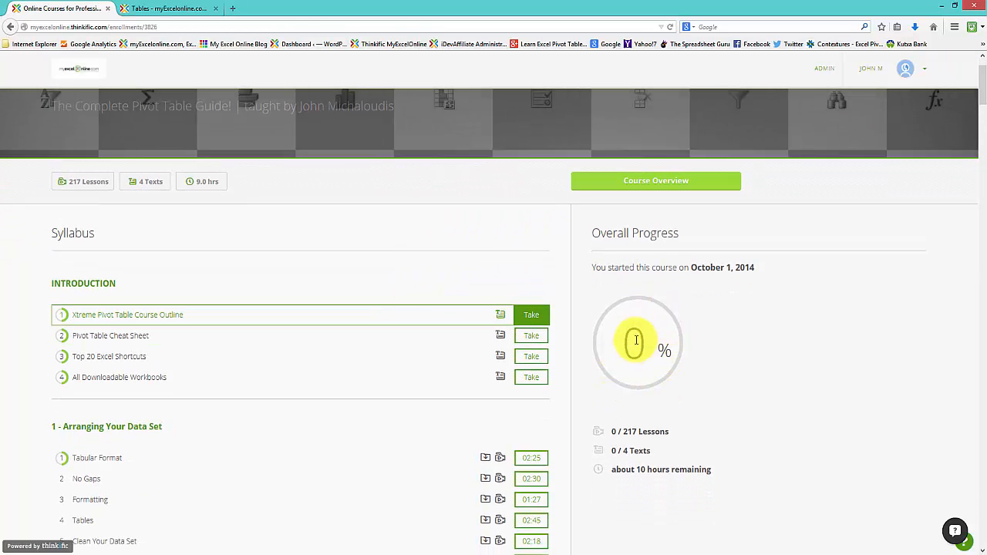